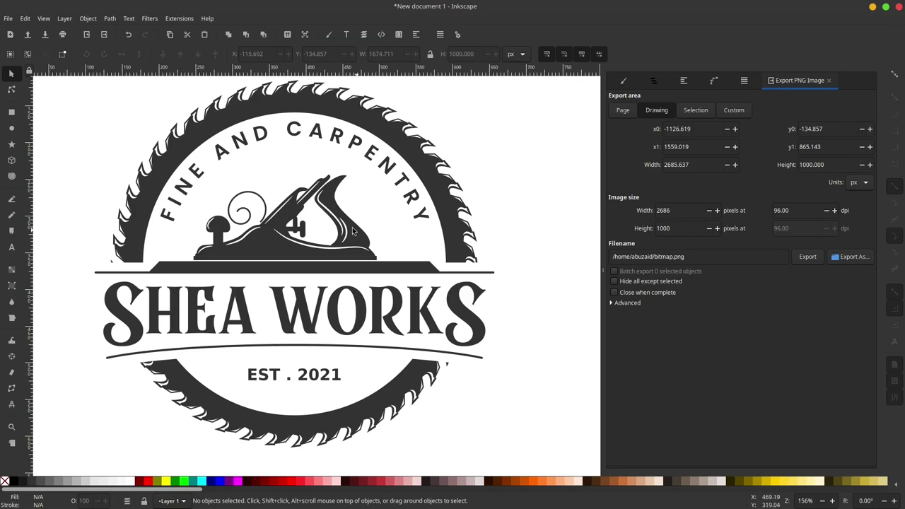
- Select the existing logo group and pan around the canvas to find blank space
{"action": "scroll", "coordinate": [367, 235], "scroll_direction": "left", "scroll_amount": 1}
{"action": "scroll", "coordinate": [396, 242], "scroll_direction": "up", "scroll_amount": 1}
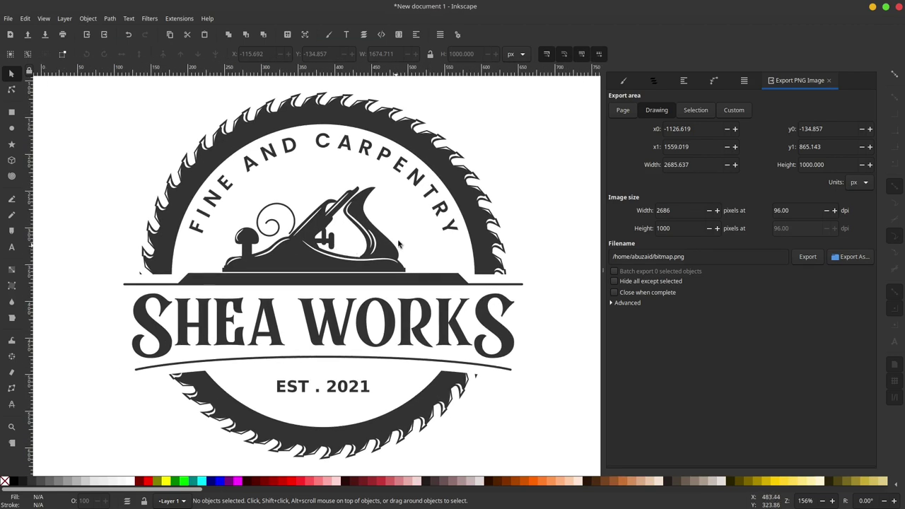
{"action": "left_click", "coordinate": [432, 132]}
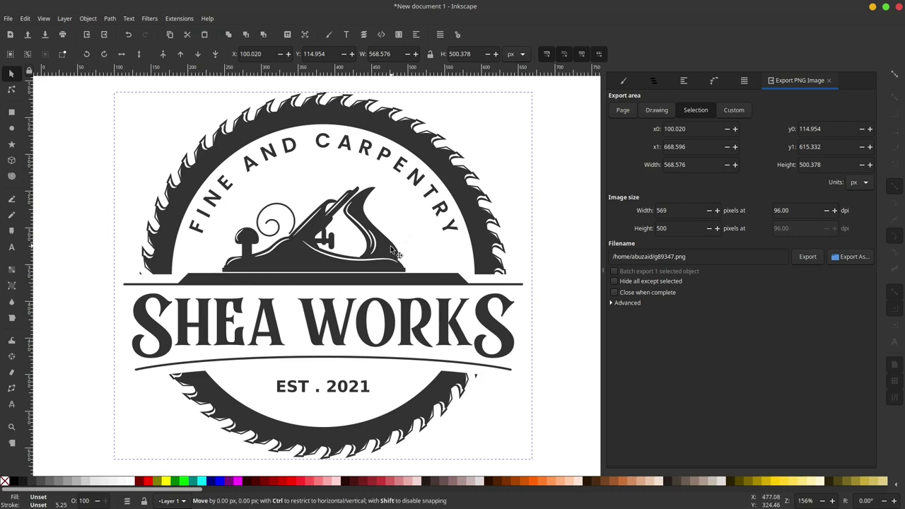
{"action": "left_click_drag", "start_coordinate": [396, 252], "coordinate": [389, 252]}
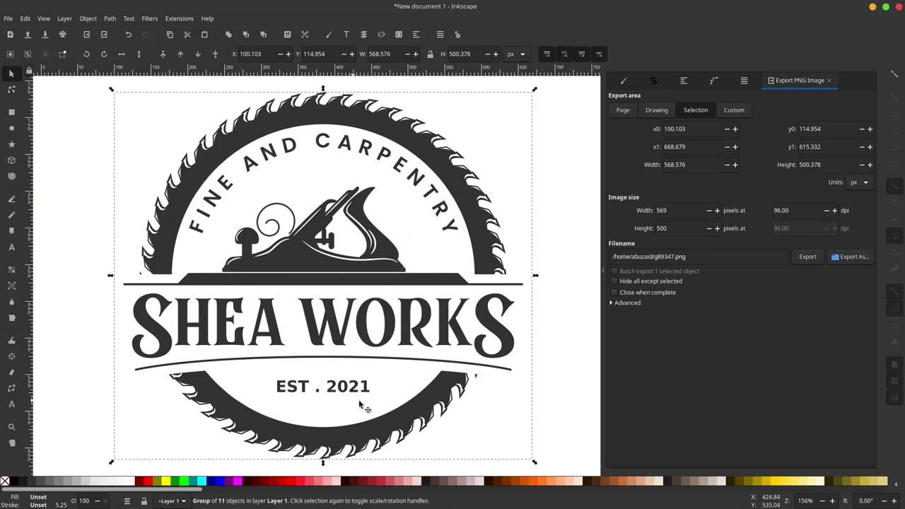
{"action": "scroll", "coordinate": [504, 344], "scroll_direction": "right", "scroll_amount": 2}
{"action": "scroll", "coordinate": [399, 292], "scroll_direction": "down", "scroll_amount": 1}
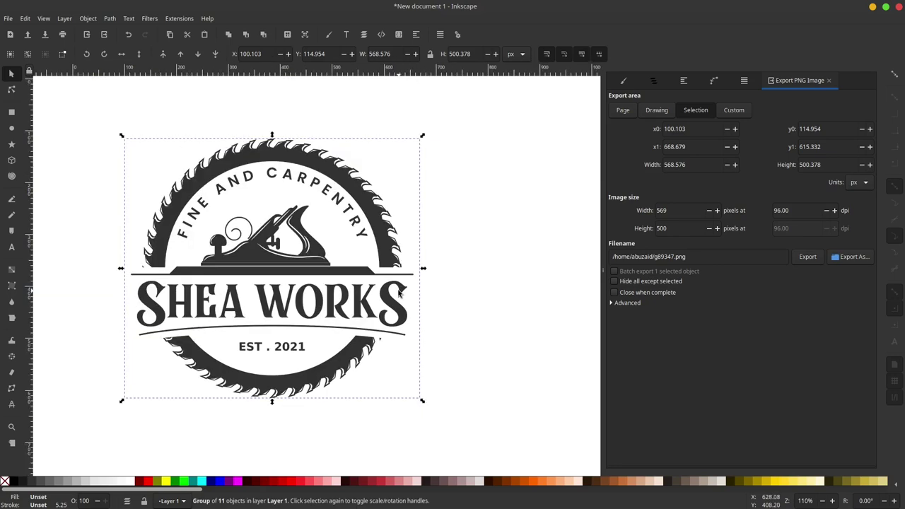
{"action": "scroll", "coordinate": [380, 211], "scroll_direction": "left", "scroll_amount": 2}
{"action": "scroll", "coordinate": [380, 210], "scroll_direction": "down", "scroll_amount": 1}
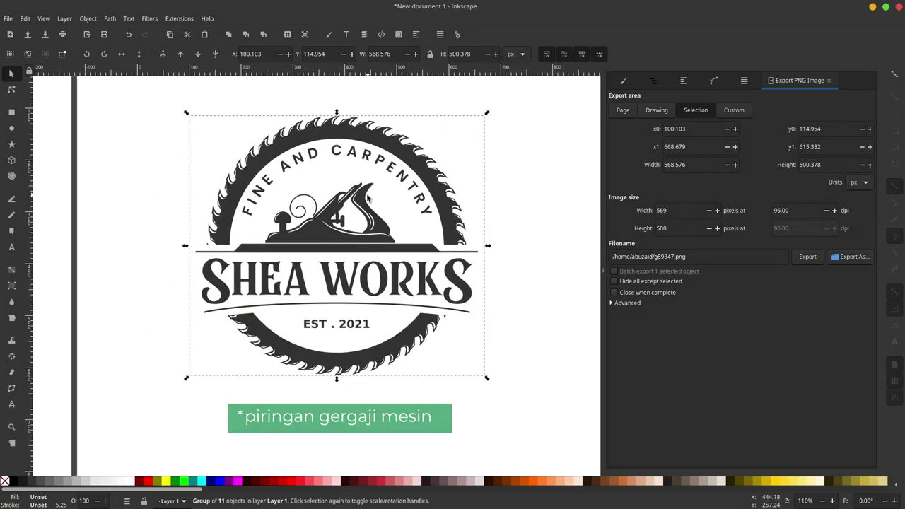
{"action": "scroll", "coordinate": [368, 199], "scroll_direction": "up", "scroll_amount": 1}
{"action": "scroll", "coordinate": [400, 243], "scroll_direction": "up", "scroll_amount": 1}
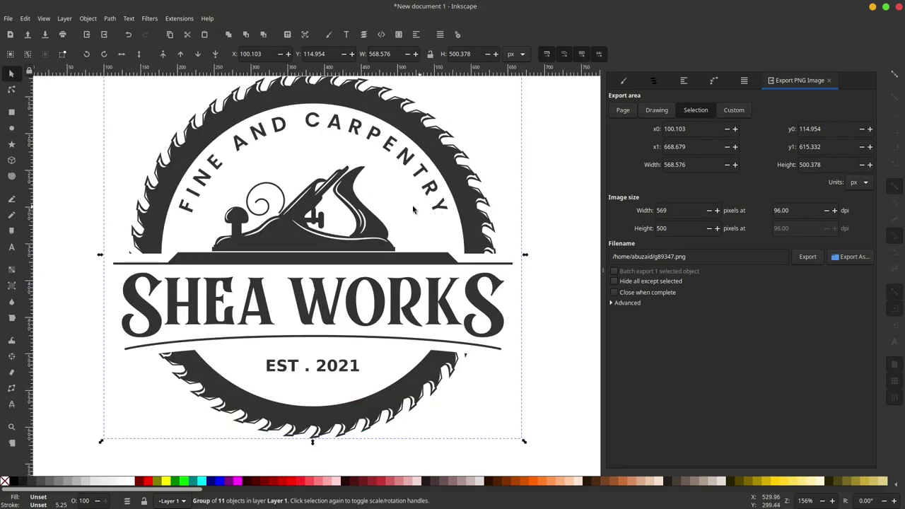
{"action": "scroll", "coordinate": [339, 272], "scroll_direction": "up", "scroll_amount": 1}
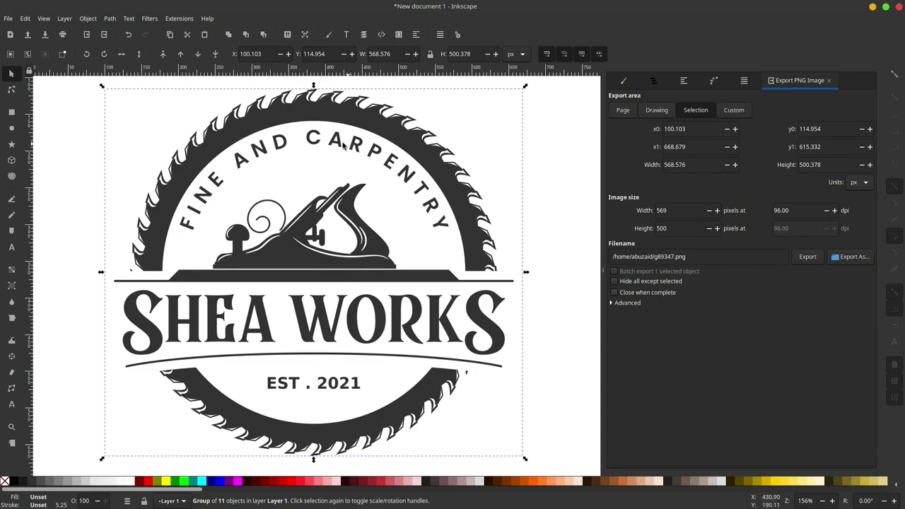
{"action": "scroll", "coordinate": [272, 277], "scroll_direction": "down", "scroll_amount": 1}
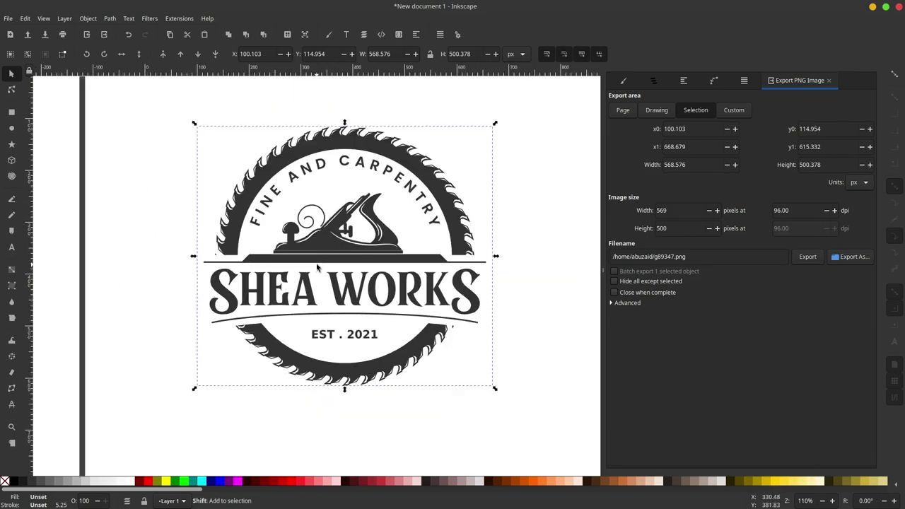
{"action": "scroll", "coordinate": [405, 263], "scroll_direction": "down", "scroll_amount": 1}
{"action": "scroll", "coordinate": [396, 267], "scroll_direction": "left", "scroll_amount": 3}
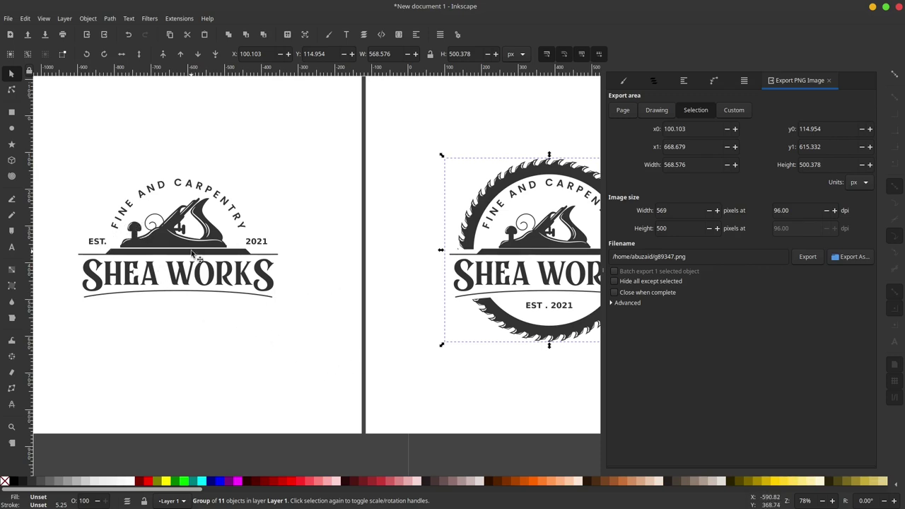
{"action": "scroll", "coordinate": [332, 240], "scroll_direction": "right", "scroll_amount": 3}
{"action": "scroll", "coordinate": [404, 226], "scroll_direction": "up", "scroll_amount": 1, "text": "ctrl"}
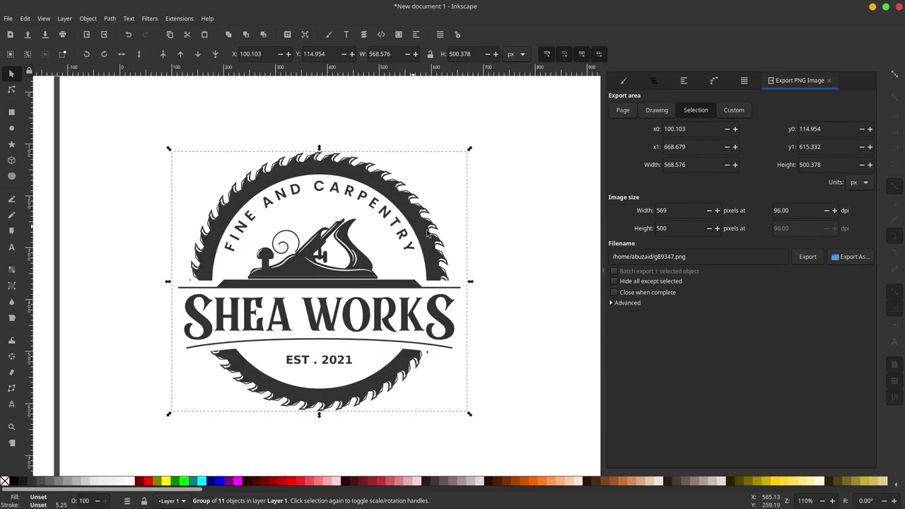
{"action": "scroll", "coordinate": [404, 227], "scroll_direction": "right", "scroll_amount": 1}
{"action": "scroll", "coordinate": [425, 243], "scroll_direction": "down", "scroll_amount": 1, "text": "ctrl"}
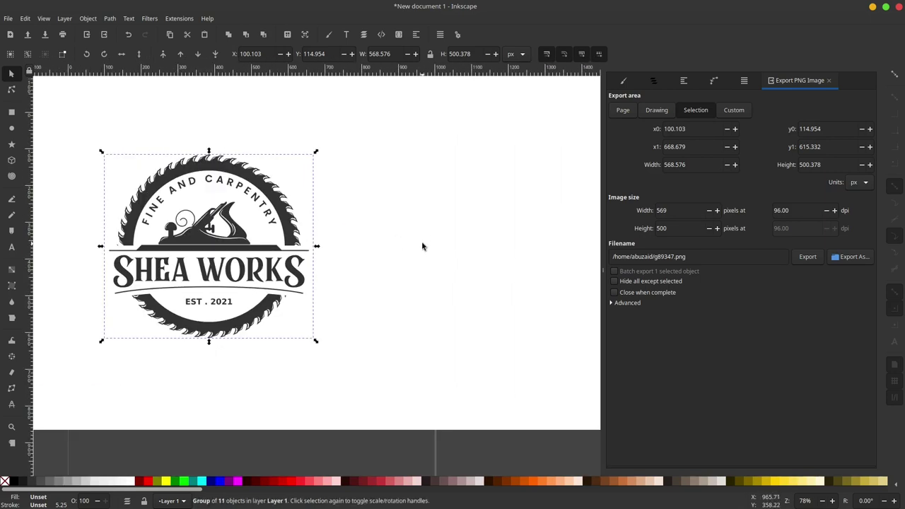
{"action": "scroll", "coordinate": [180, 189], "scroll_direction": "up", "scroll_amount": 1, "text": "ctrl"}
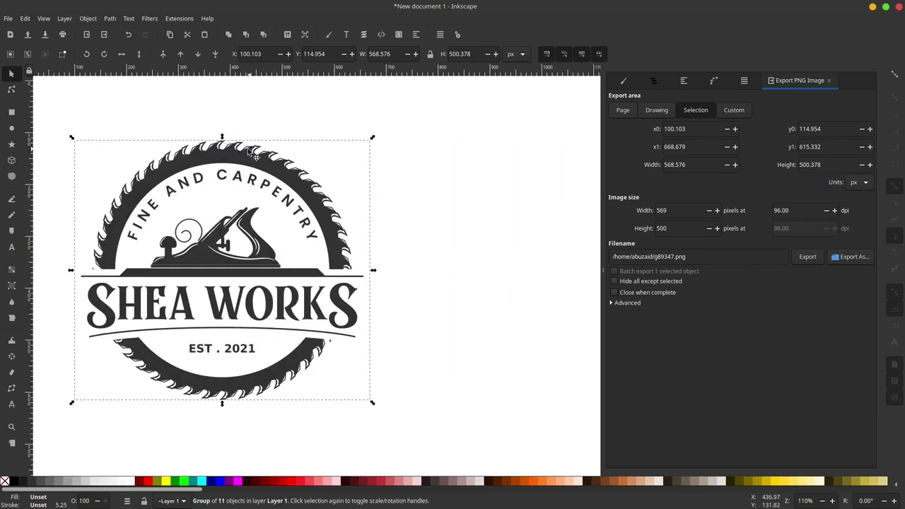
{"action": "scroll", "coordinate": [339, 177], "scroll_direction": "right", "scroll_amount": 5}
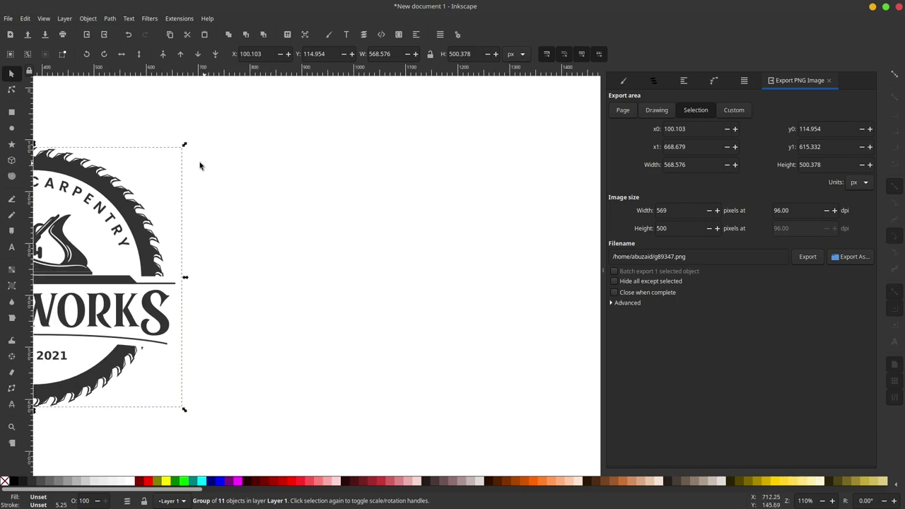
- Set the Pen tool to Bezier mode with path shape None
{"action": "left_click", "coordinate": [11, 201]}
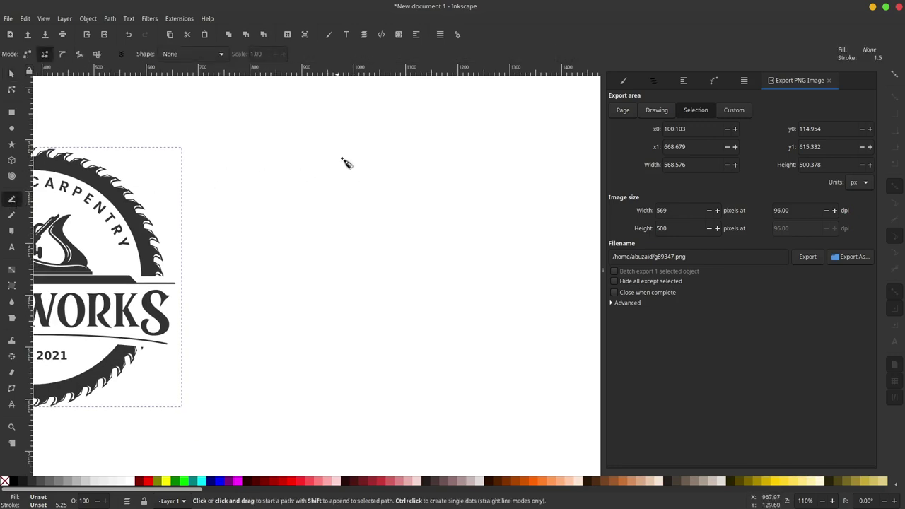
{"action": "scroll", "coordinate": [332, 162], "scroll_direction": "up", "scroll_amount": 2, "text": "ctrl"}
{"action": "scroll", "coordinate": [318, 184], "scroll_direction": "up", "scroll_amount": 1, "text": "ctrl"}
{"action": "left_click", "coordinate": [305, 195]}
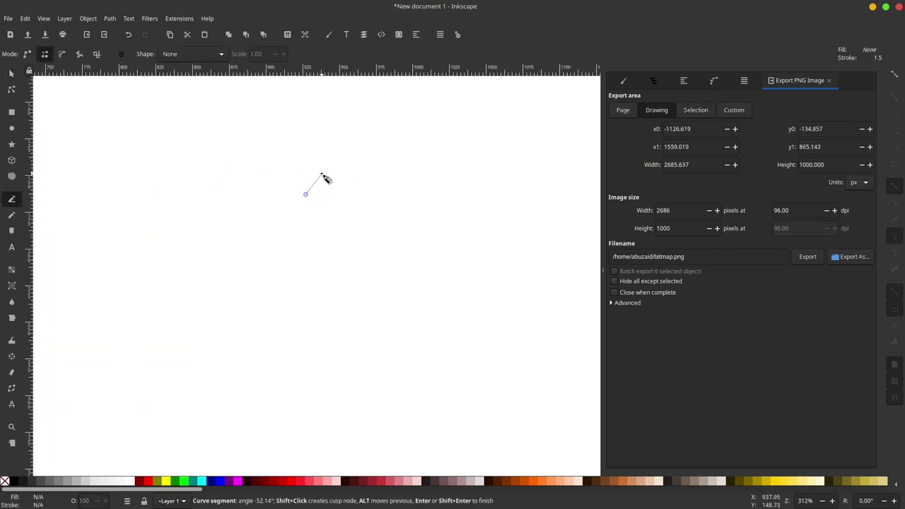
{"action": "key", "text": "Escape"}
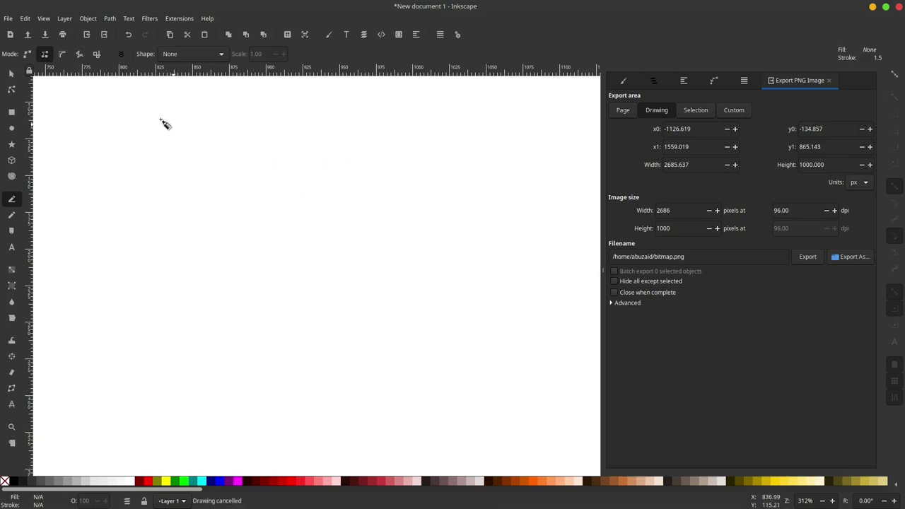
{"action": "left_click", "coordinate": [28, 55]}
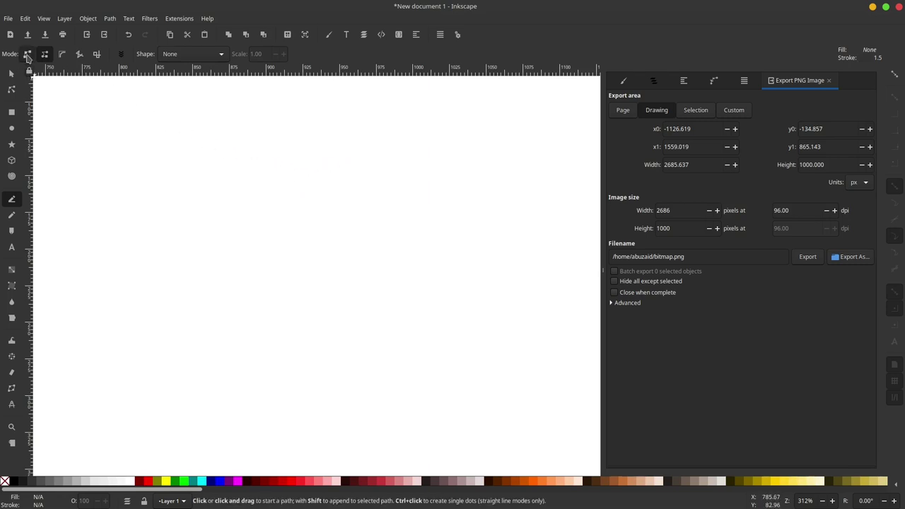
{"action": "left_click", "coordinate": [159, 56]}
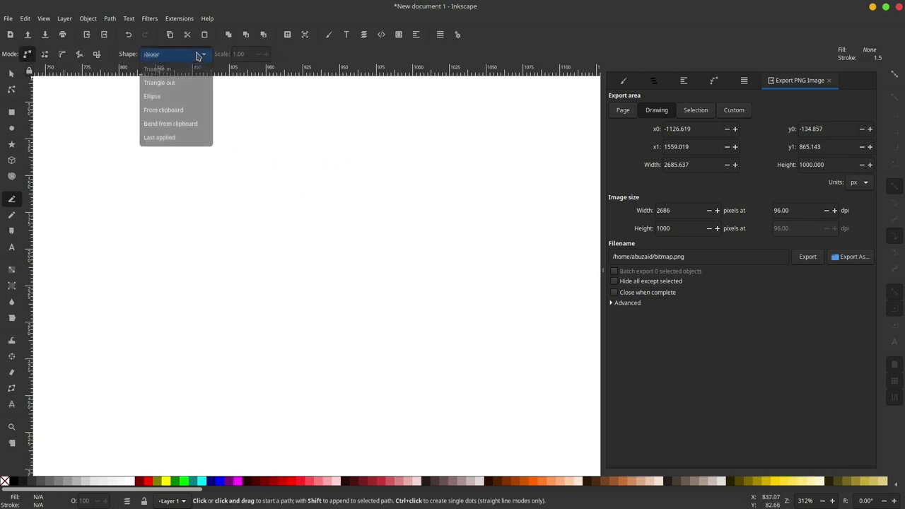
{"action": "left_click", "coordinate": [187, 58]}
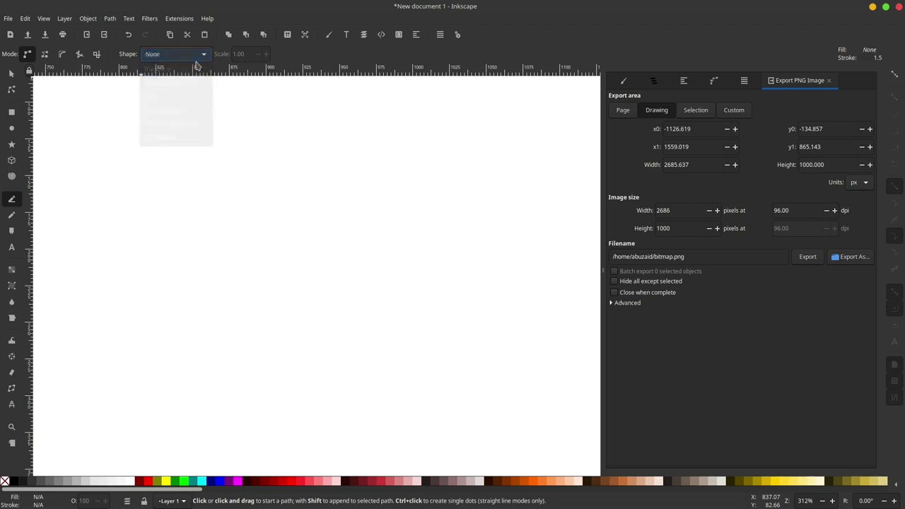
- Start the outline's first corners, undoing a mistaken curved segment back to the start
{"action": "left_click", "coordinate": [268, 233]}
{"action": "left_click", "coordinate": [285, 209]}
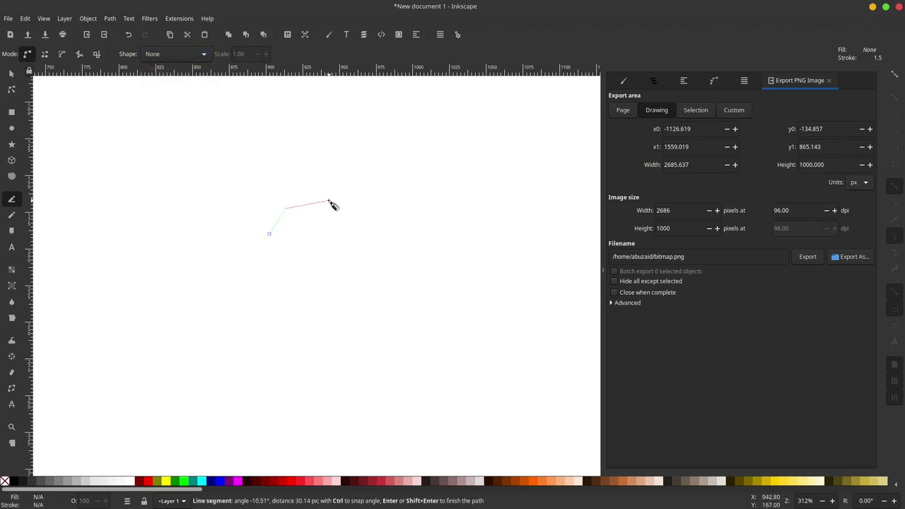
{"action": "left_click", "coordinate": [350, 194]}
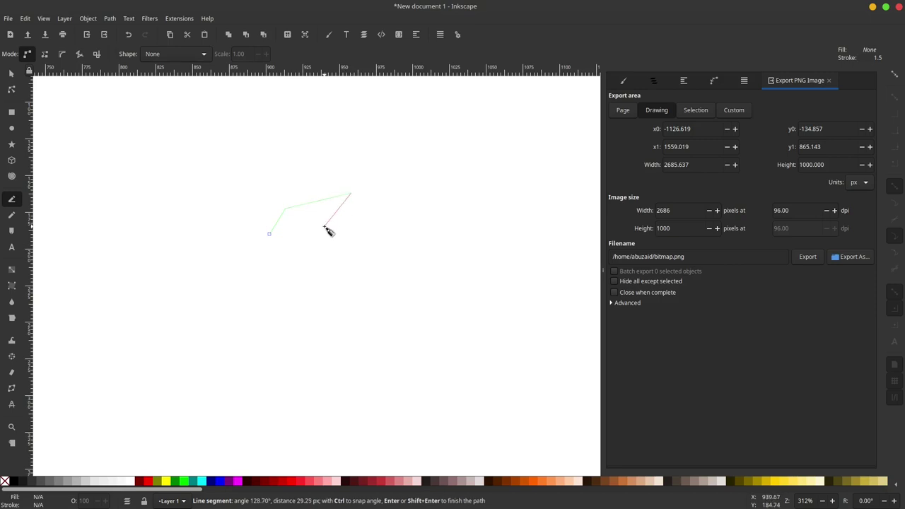
{"action": "left_click_drag", "start_coordinate": [313, 216], "coordinate": [333, 236]}
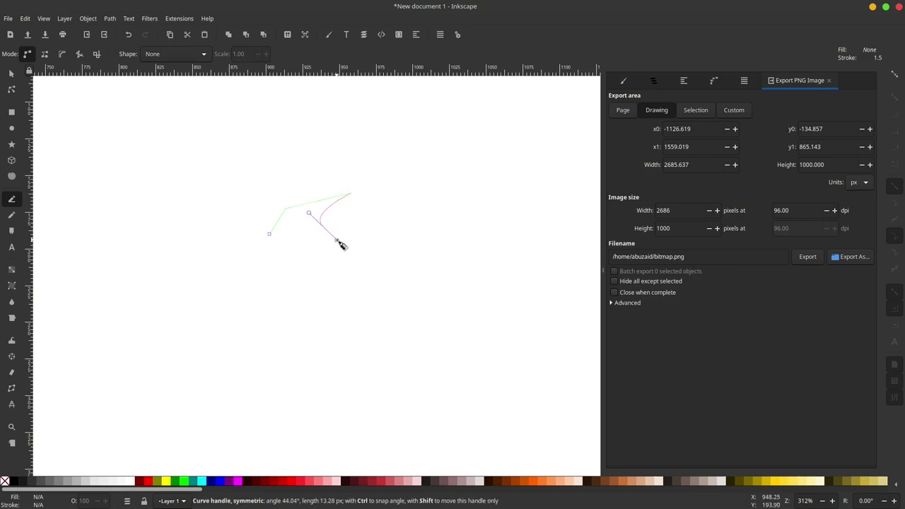
{"action": "key", "text": "BackSpace"}
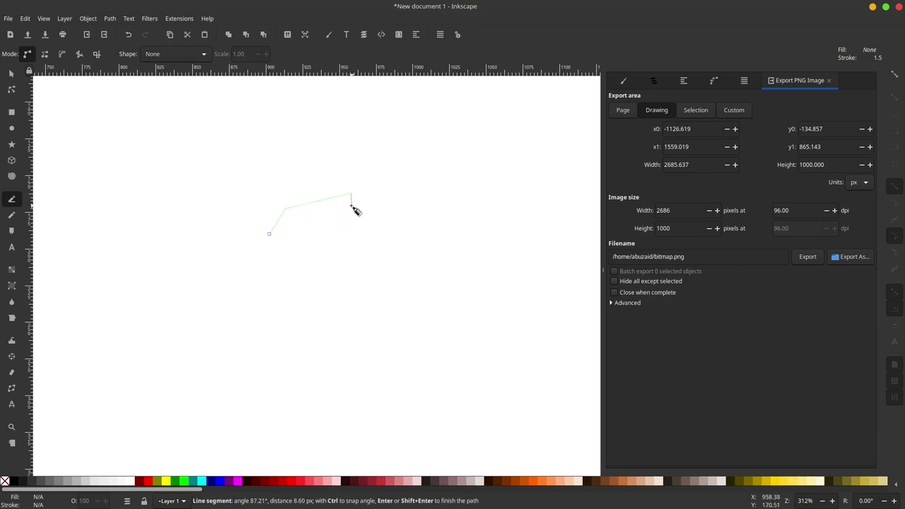
{"action": "key", "text": "BackSpace"}
{"action": "left_click", "coordinate": [339, 194]}
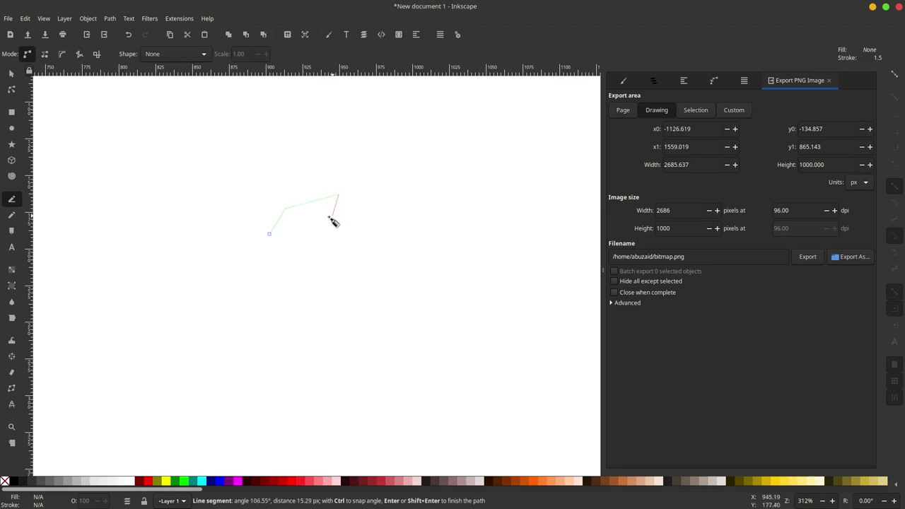
{"action": "key", "text": "BackSpace"}
{"action": "key", "text": "BackSpace"}
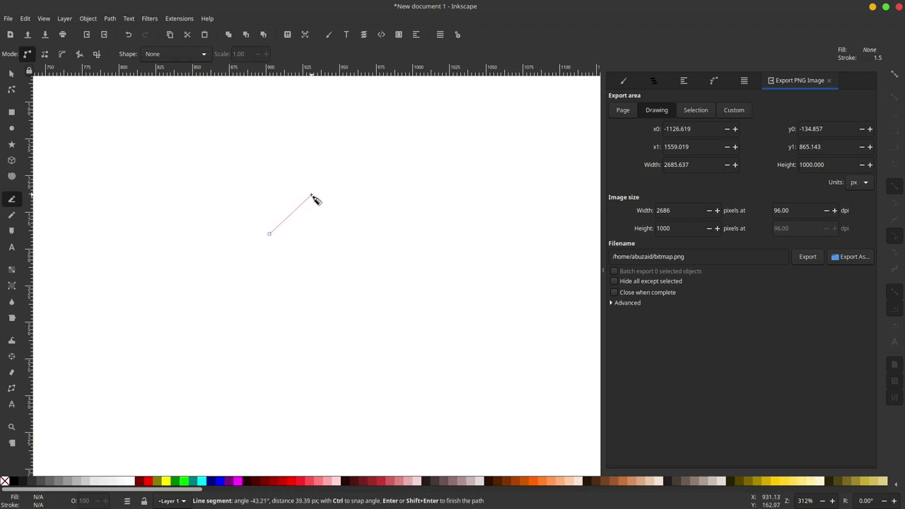
- Complete the closed seven-node outline, including one curved inward notch
{"action": "left_click", "coordinate": [311, 193]}
{"action": "left_click", "coordinate": [364, 188]}
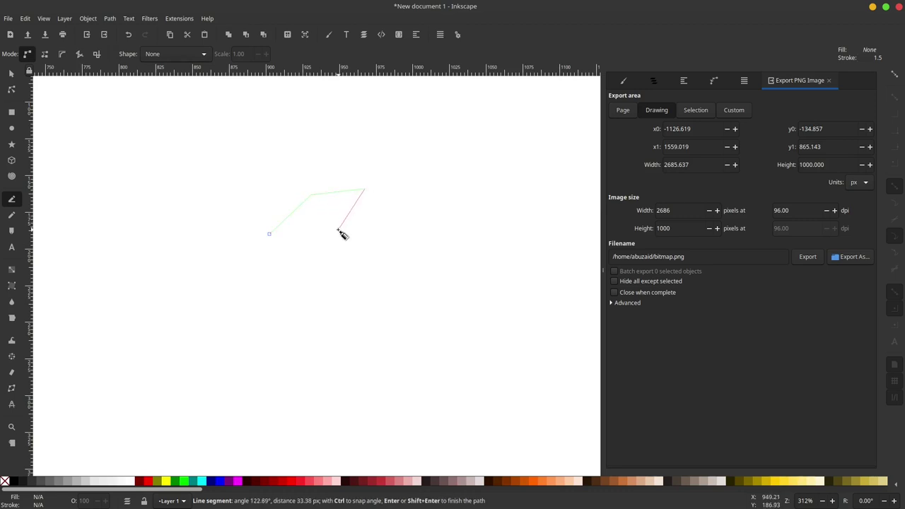
{"action": "left_click_drag", "start_coordinate": [341, 233], "coordinate": [366, 249]}
{"action": "left_click", "coordinate": [373, 247]}
{"action": "left_click", "coordinate": [324, 270]}
{"action": "left_click", "coordinate": [274, 265]}
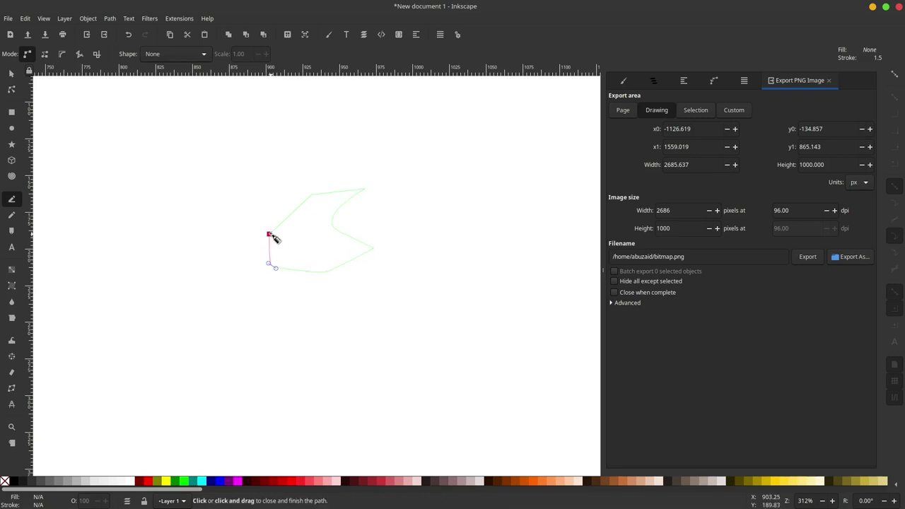
{"action": "left_click", "coordinate": [269, 234]}
{"action": "left_click", "coordinate": [11, 74]}
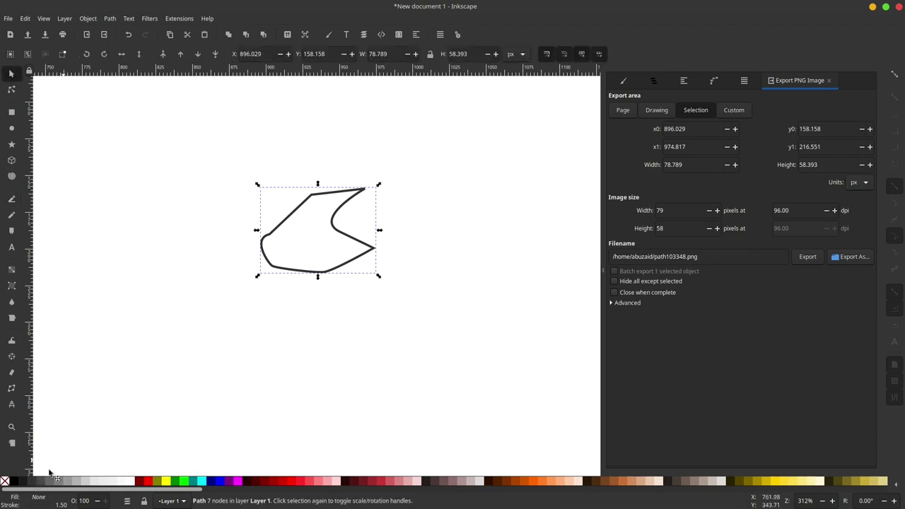
- Fill the shape dark grey with no stroke and draw a closed triangle over it
{"action": "left_click", "coordinate": [31, 482]}
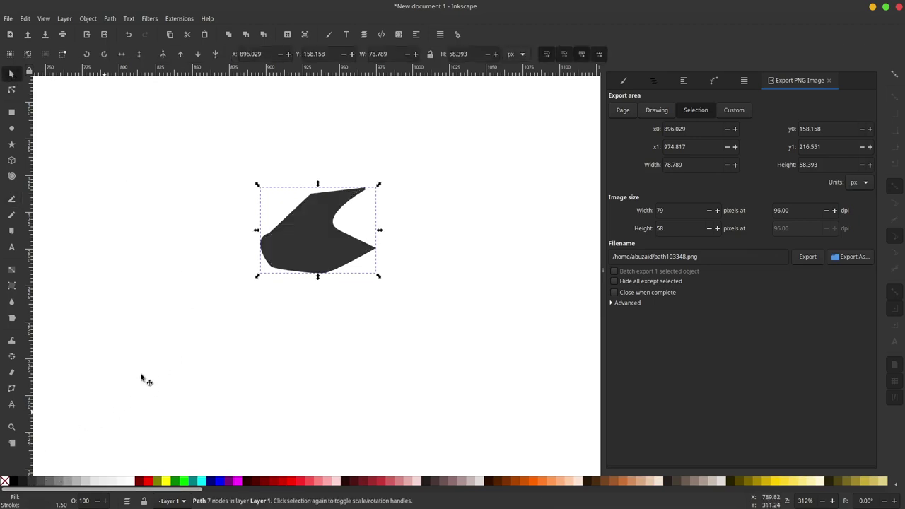
{"action": "left_click", "coordinate": [5, 482], "text": "shift"}
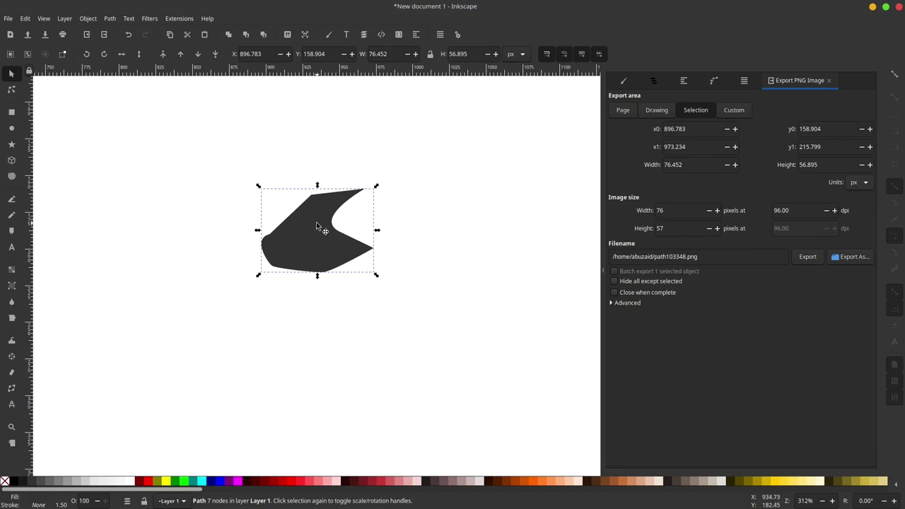
{"action": "left_click", "coordinate": [12, 201]}
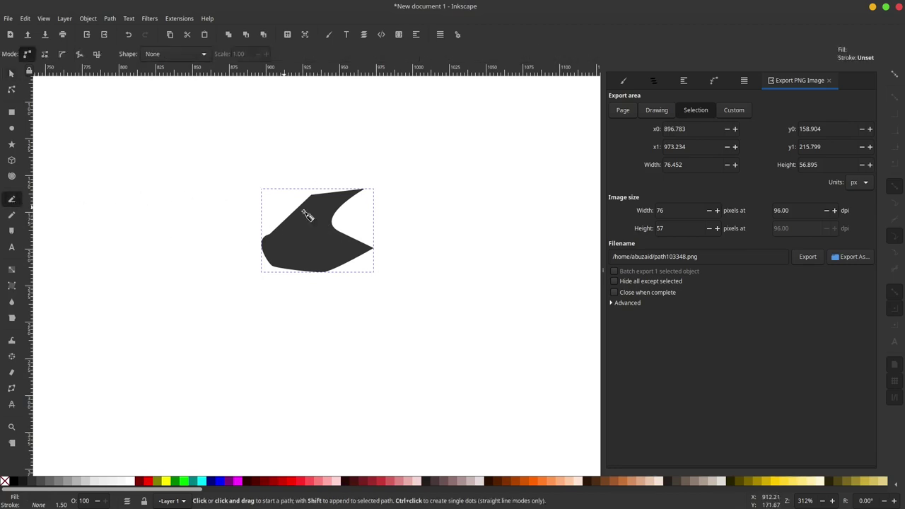
{"action": "scroll", "coordinate": [344, 213], "scroll_direction": "up", "scroll_amount": 2}
{"action": "left_click", "coordinate": [337, 188]}
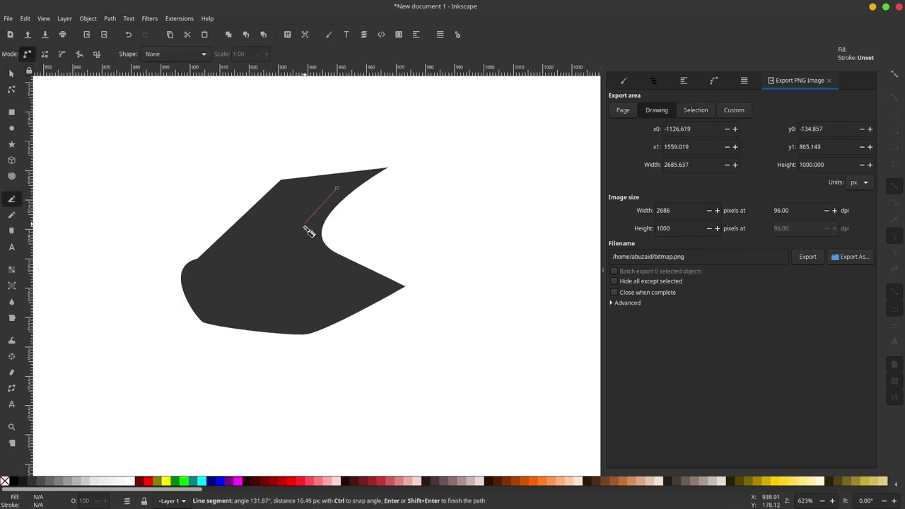
{"action": "left_click", "coordinate": [329, 267]}
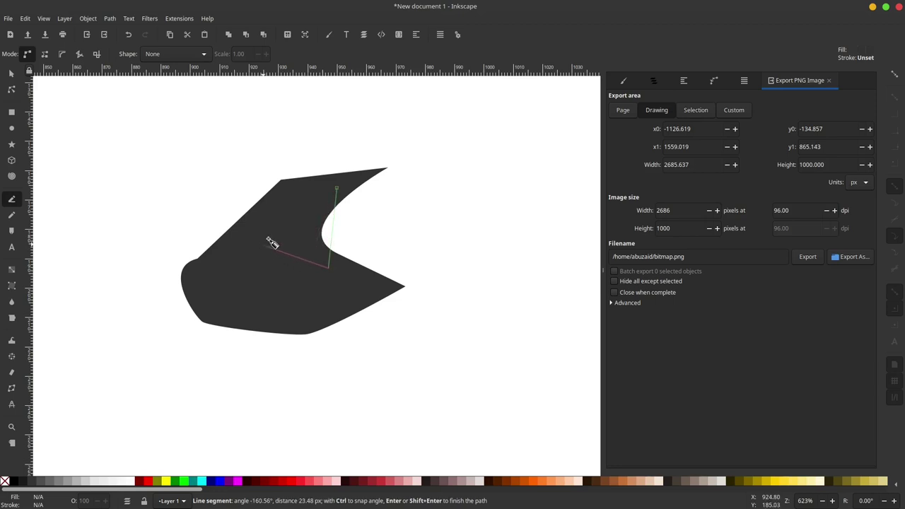
{"action": "left_click", "coordinate": [263, 245]}
{"action": "left_click", "coordinate": [336, 188]}
{"action": "left_click", "coordinate": [11, 74]}
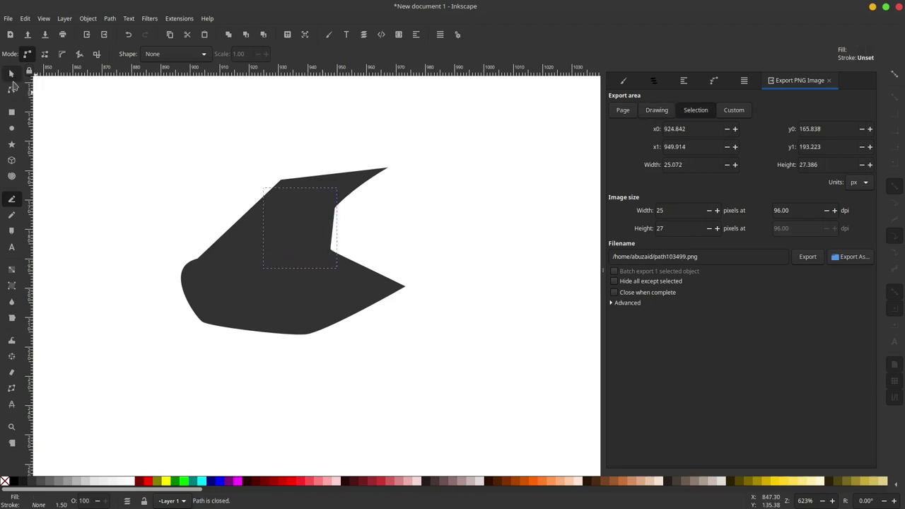
- Fill the triangle white and curve two of its edges into a hooked notch
{"action": "left_click", "coordinate": [133, 482]}
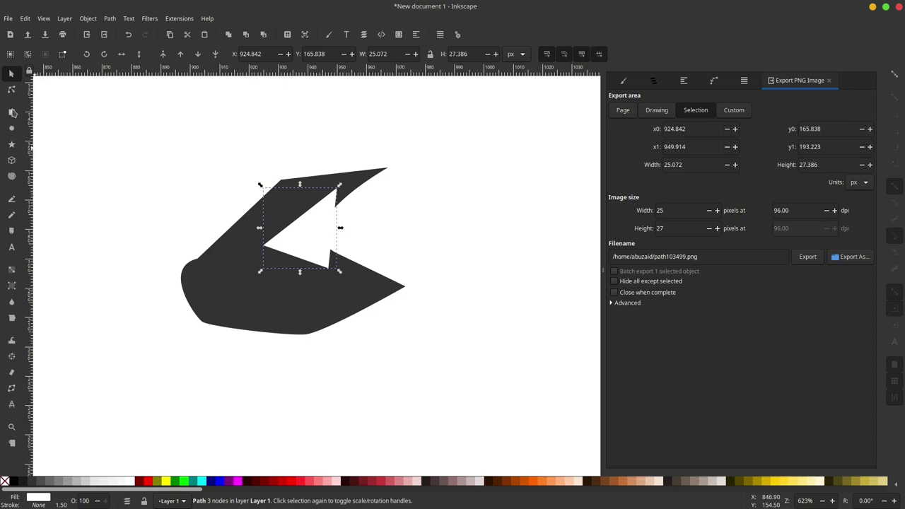
{"action": "left_click", "coordinate": [11, 89]}
{"action": "mouse_move", "coordinate": [338, 234]}
{"action": "left_mouse_down"}
{"action": "mouse_move", "coordinate": [322, 242]}
{"action": "mouse_move", "coordinate": [307, 212]}
{"action": "left_mouse_up"}
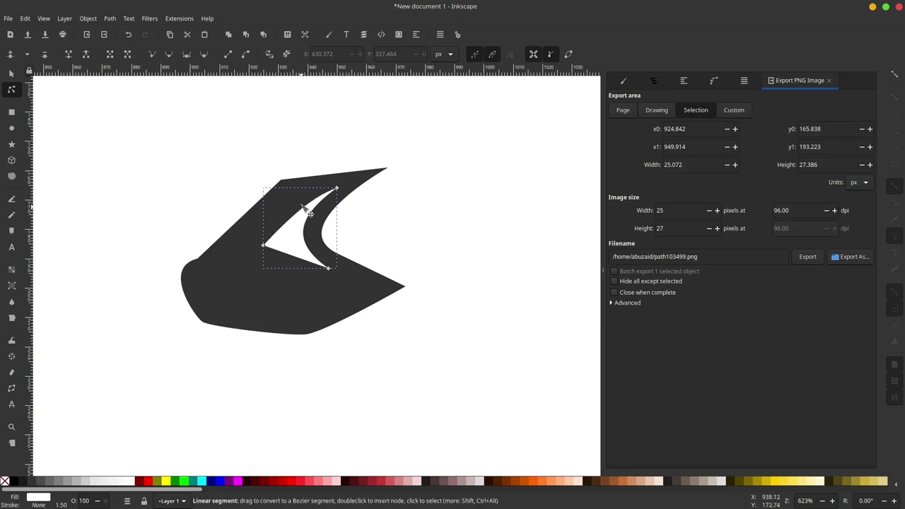
{"action": "mouse_move", "coordinate": [306, 212]}
{"action": "left_mouse_down"}
{"action": "mouse_move", "coordinate": [308, 242]}
{"action": "mouse_move", "coordinate": [292, 204]}
{"action": "left_mouse_up"}
{"action": "left_click", "coordinate": [234, 148]}
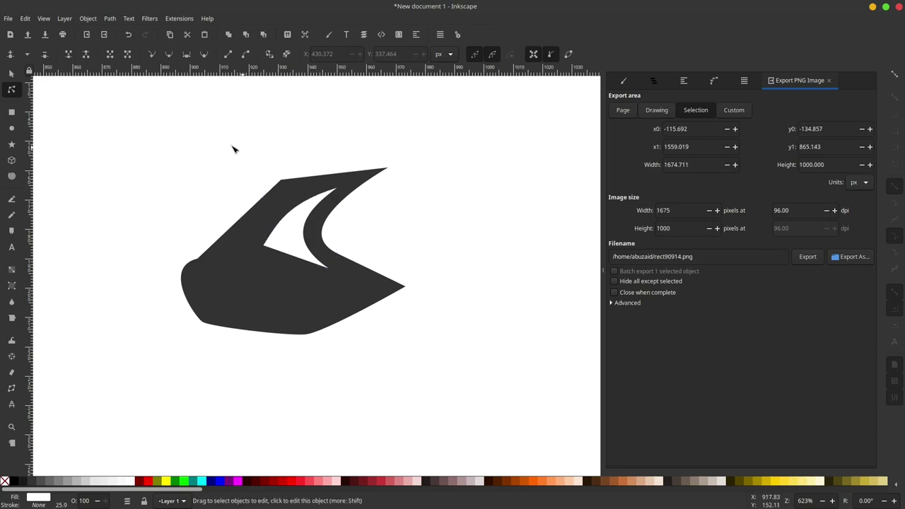
{"action": "left_click", "coordinate": [12, 75]}
- Subtract the white notch from the dark shape with Path > Difference
{"action": "left_click", "coordinate": [302, 218]}
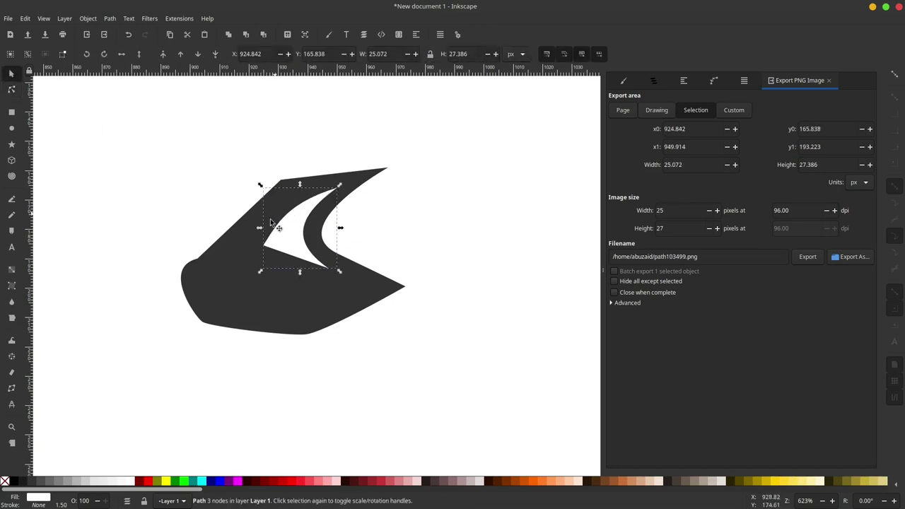
{"action": "left_click", "coordinate": [242, 232], "text": "shift"}
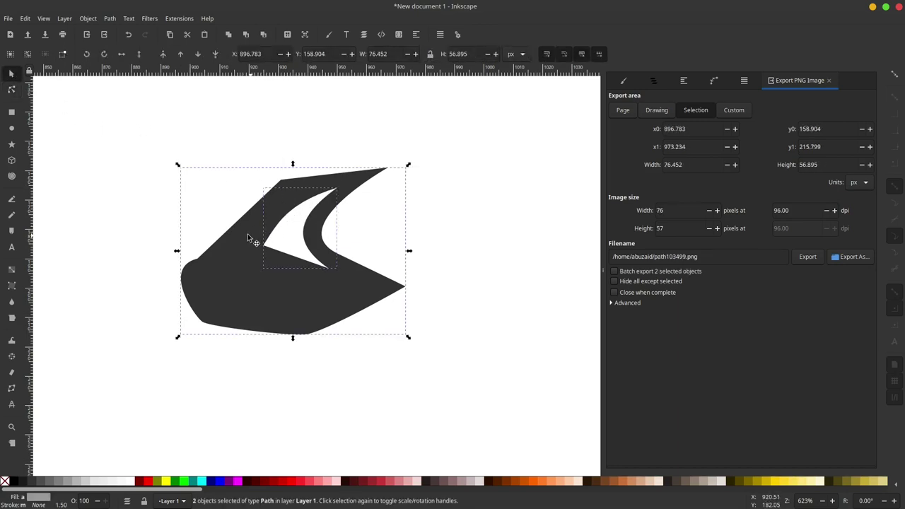
{"action": "left_click", "coordinate": [109, 18]}
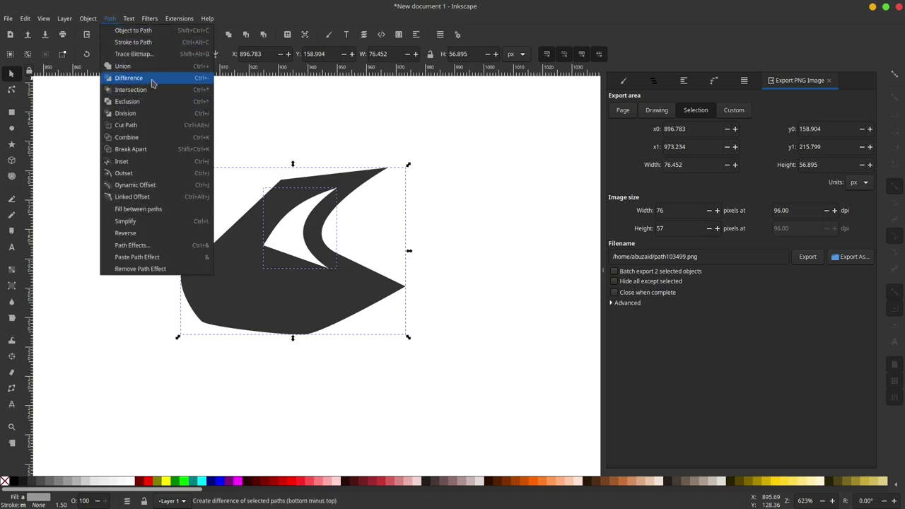
{"action": "left_click", "coordinate": [202, 79]}
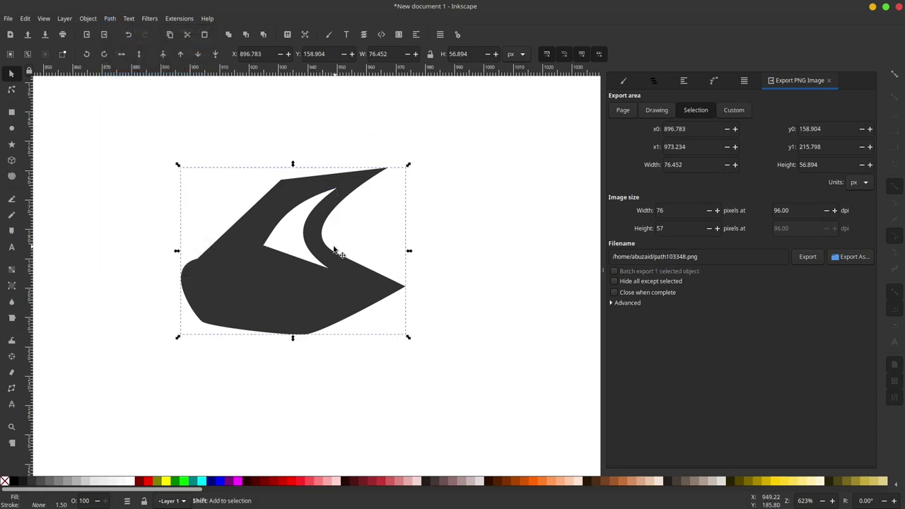
- Move the tooth up-right and scale it down to about 50 × 37 px
{"action": "scroll", "coordinate": [355, 297], "scroll_direction": "down", "scroll_amount": 3}
{"action": "scroll", "coordinate": [304, 208], "scroll_direction": "down", "scroll_amount": 2}
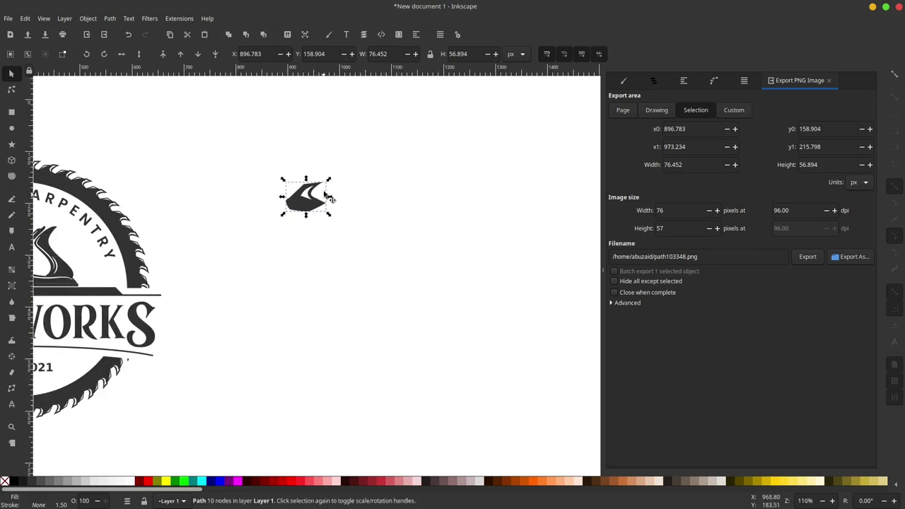
{"action": "left_click_drag", "start_coordinate": [304, 209], "coordinate": [412, 191]}
{"action": "scroll", "coordinate": [412, 191], "scroll_direction": "right", "scroll_amount": 3}
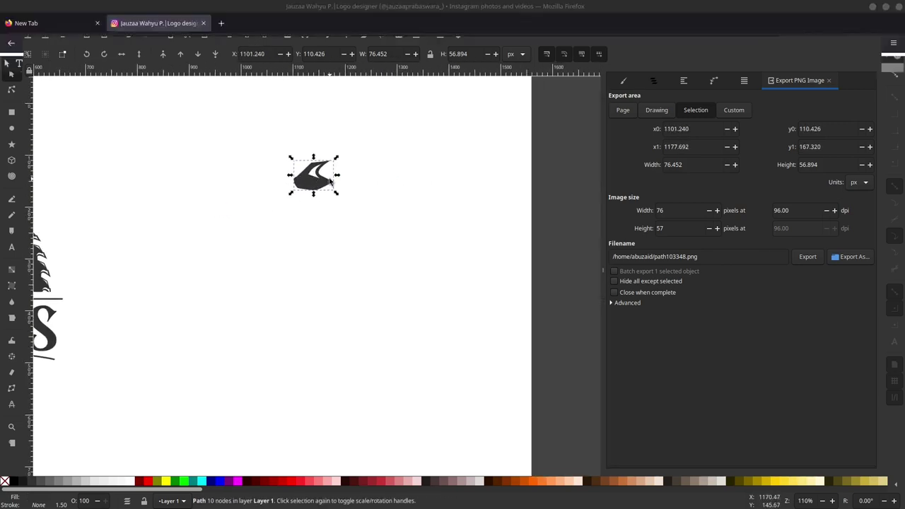
{"action": "left_click_drag", "start_coordinate": [335, 161], "coordinate": [330, 166]}
{"action": "left_click", "coordinate": [316, 175]}
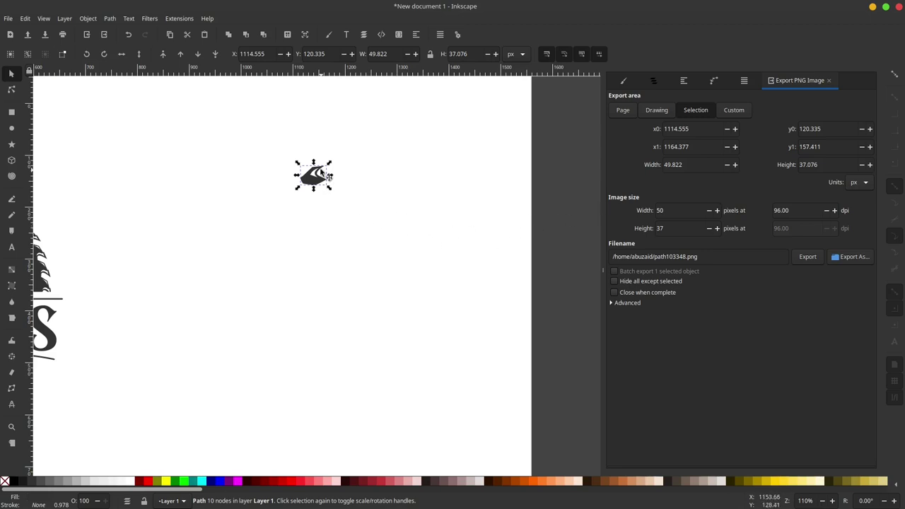
{"action": "left_click", "coordinate": [322, 172]}
- Open the Path Effects panel for the tooth via Path > Path Effects
{"action": "scroll", "coordinate": [322, 172], "scroll_direction": "up", "scroll_amount": 1}
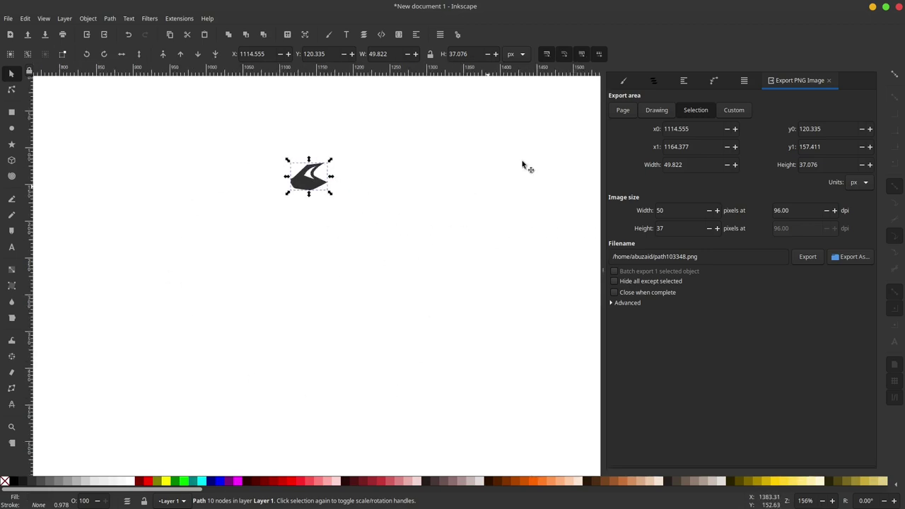
{"action": "left_click", "coordinate": [714, 80]}
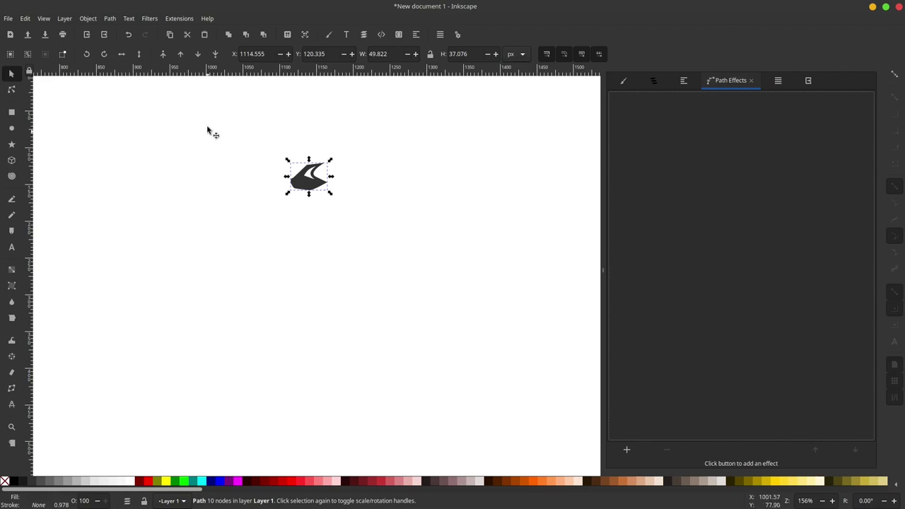
{"action": "left_click", "coordinate": [110, 19]}
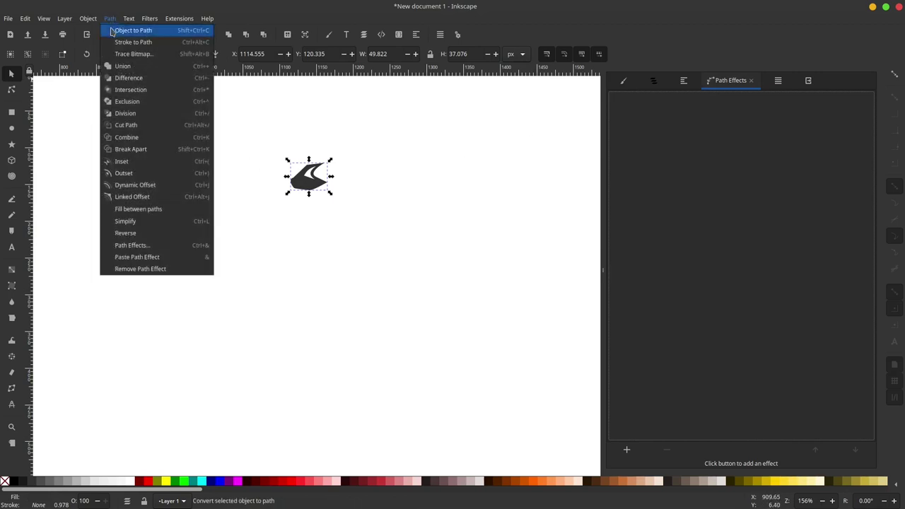
{"action": "left_click", "coordinate": [203, 245]}
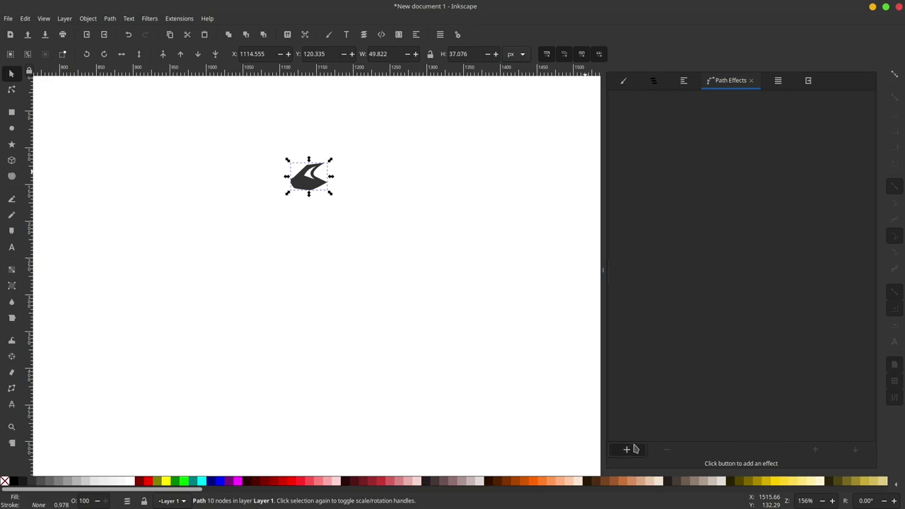
- Browse all effects in the Live Path Effects gallery and apply Rotate copies to the tooth
{"action": "left_click", "coordinate": [627, 451]}
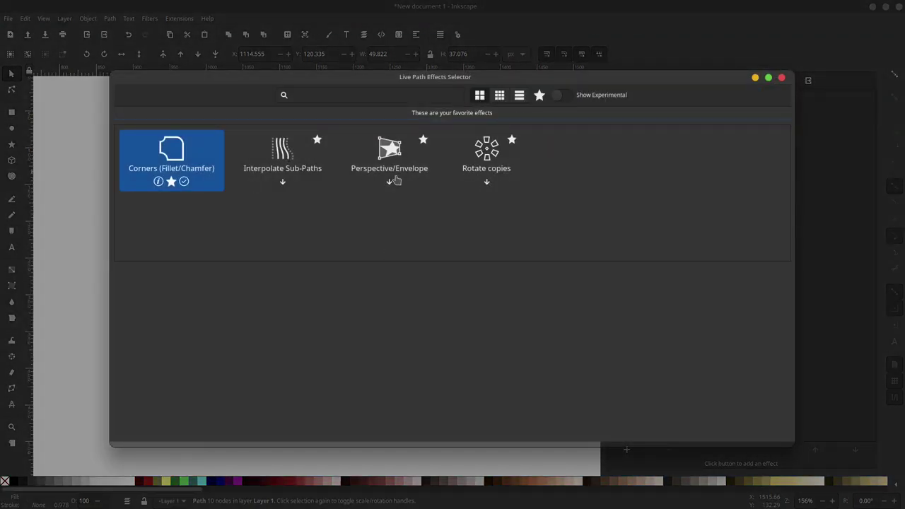
{"action": "left_click", "coordinate": [539, 96]}
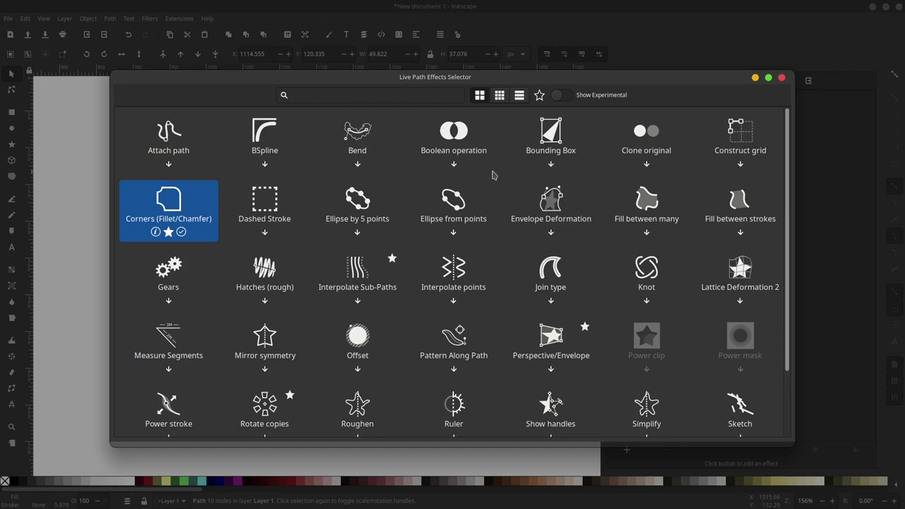
{"action": "left_click", "coordinate": [539, 95]}
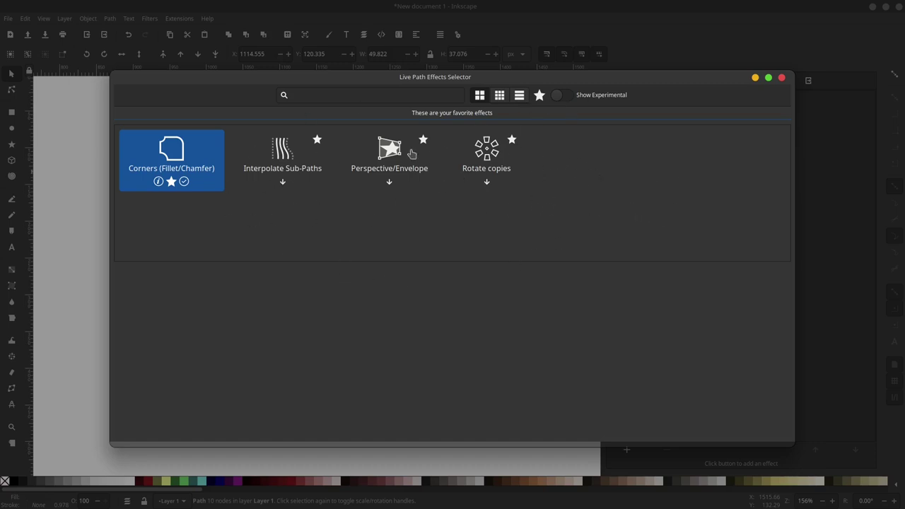
{"action": "left_click", "coordinate": [539, 97]}
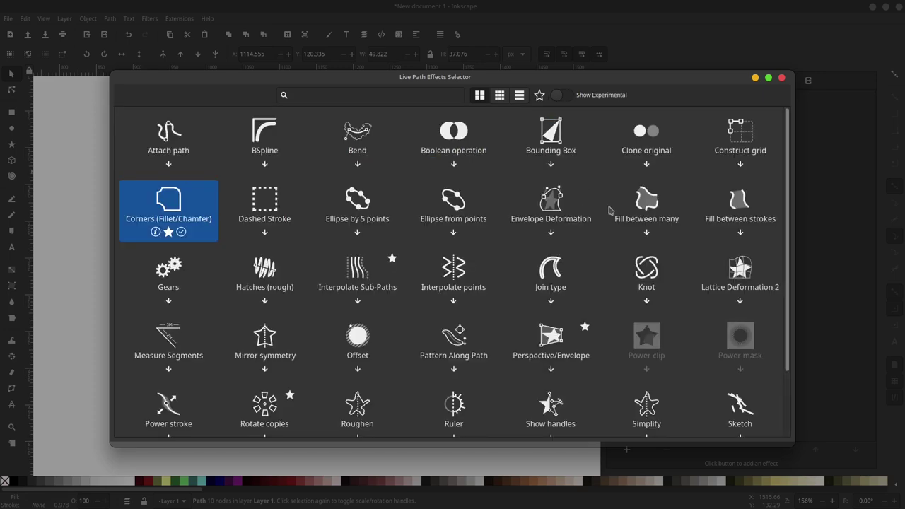
{"action": "scroll", "coordinate": [788, 332], "scroll_direction": "down", "scroll_amount": 3}
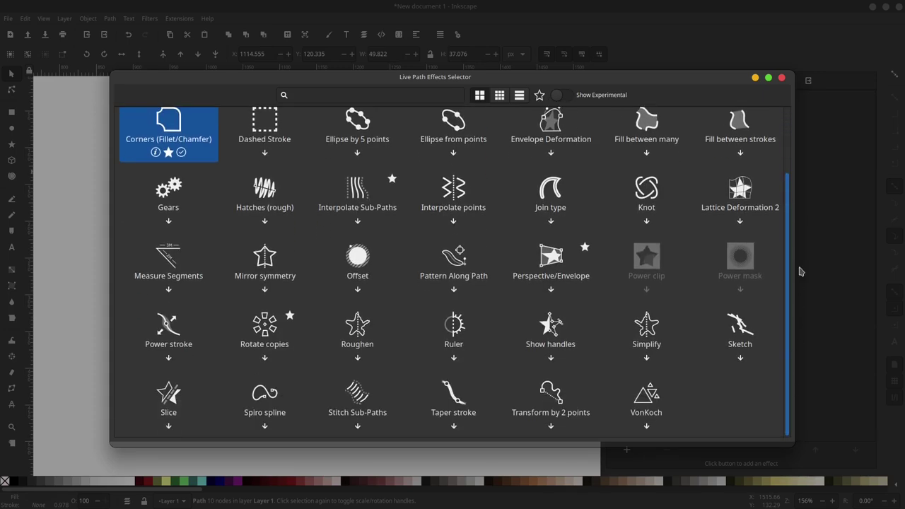
{"action": "scroll", "coordinate": [800, 272], "scroll_direction": "up", "scroll_amount": 3}
{"action": "scroll", "coordinate": [800, 271], "scroll_direction": "down", "scroll_amount": 3}
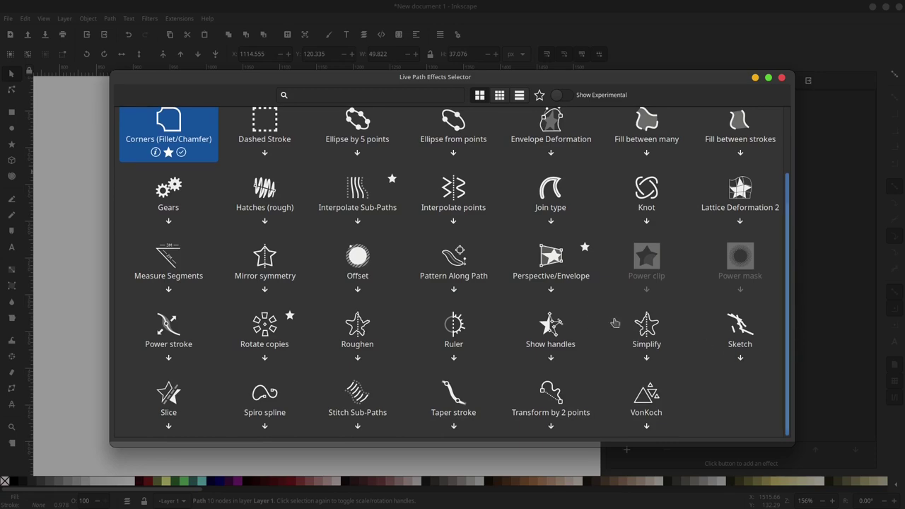
{"action": "left_click", "coordinate": [264, 332]}
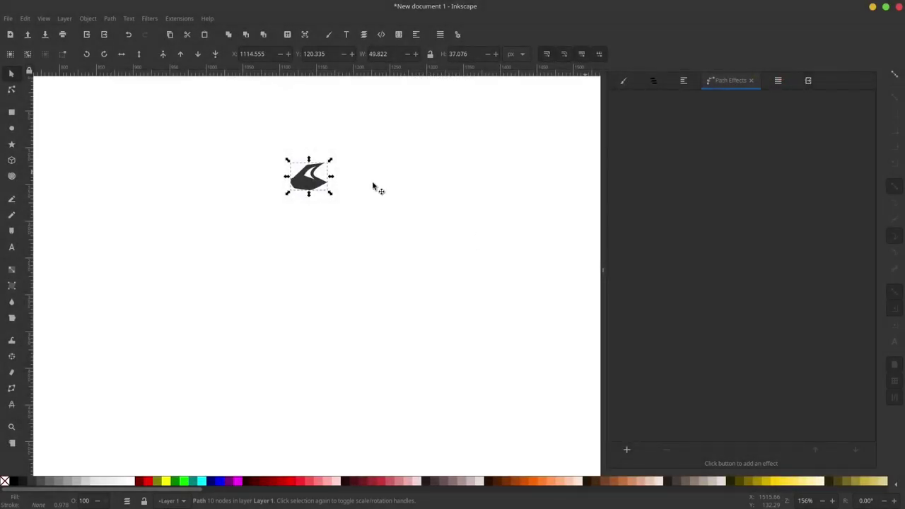
- Drag the Rotate copies centre downward to widen the tooth ring
{"action": "left_click", "coordinate": [12, 92]}
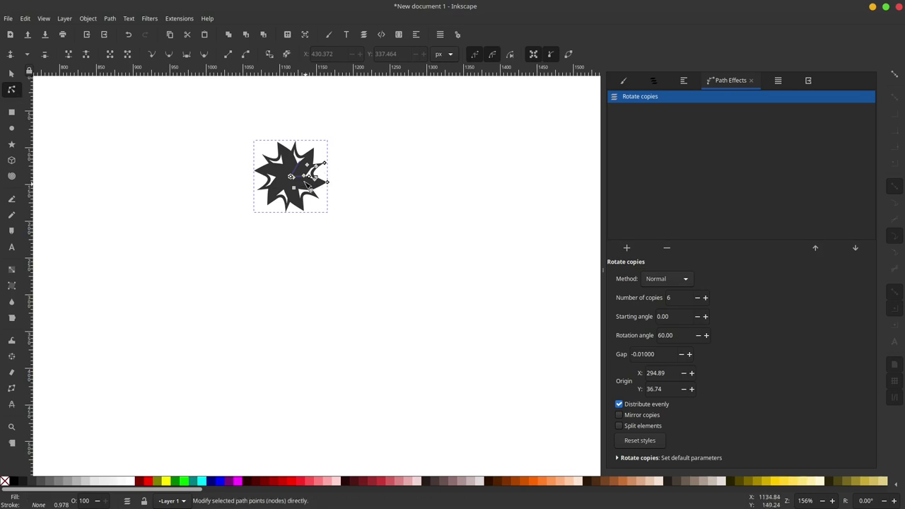
{"action": "left_click_drag", "start_coordinate": [290, 177], "coordinate": [314, 359]}
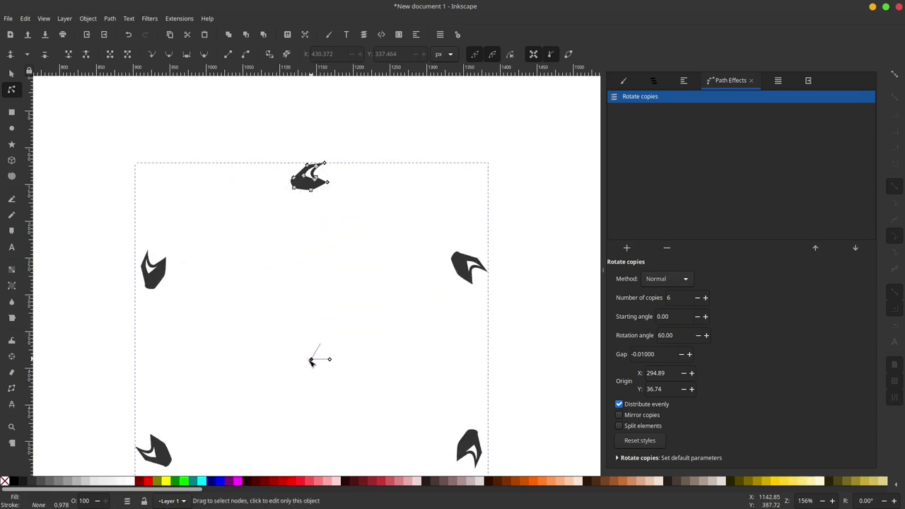
{"action": "scroll", "coordinate": [314, 359], "scroll_direction": "down", "scroll_amount": 3}
{"action": "scroll", "coordinate": [302, 217], "scroll_direction": "down", "scroll_amount": 1}
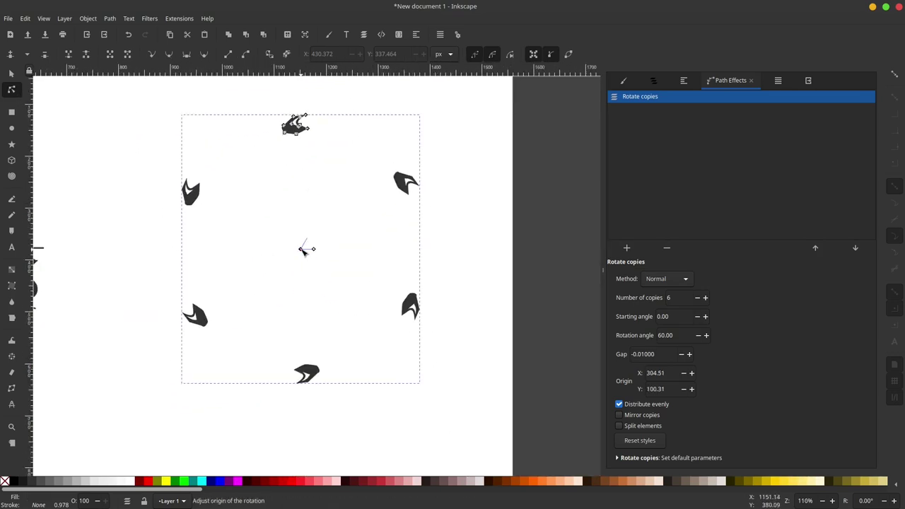
{"action": "left_click_drag", "start_coordinate": [307, 251], "coordinate": [301, 269]}
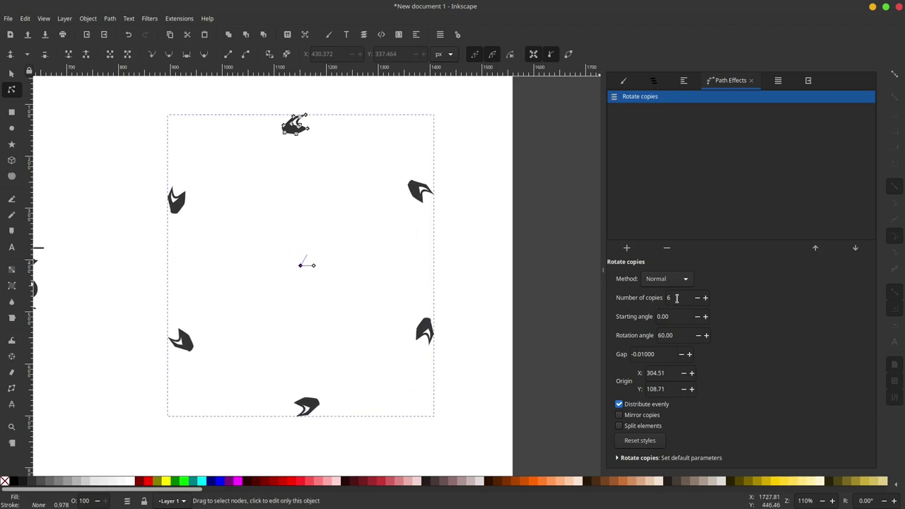
- Set the ring's number of copies to 40, after trying 14 and 50
{"action": "left_click", "coordinate": [705, 297]}
{"action": "left_click", "coordinate": [705, 297]}
{"action": "left_click", "coordinate": [705, 298]}
{"action": "left_click", "coordinate": [705, 298]}
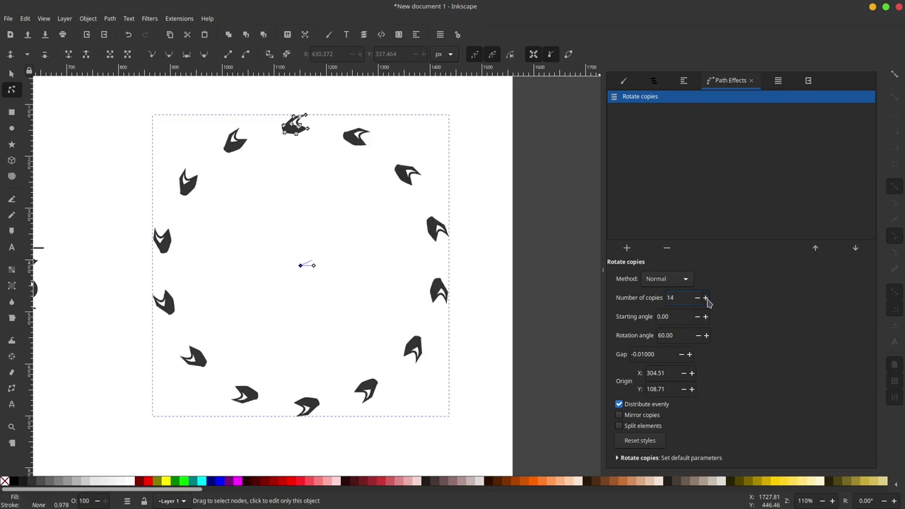
{"action": "scroll", "coordinate": [677, 296], "scroll_direction": "up", "scroll_amount": 20}
{"action": "type", "text": "50"}
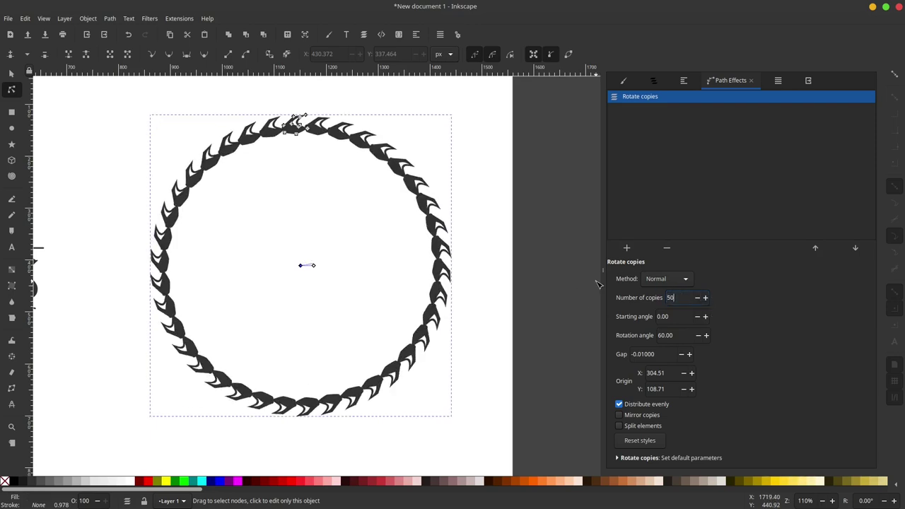
{"action": "key", "text": "Return"}
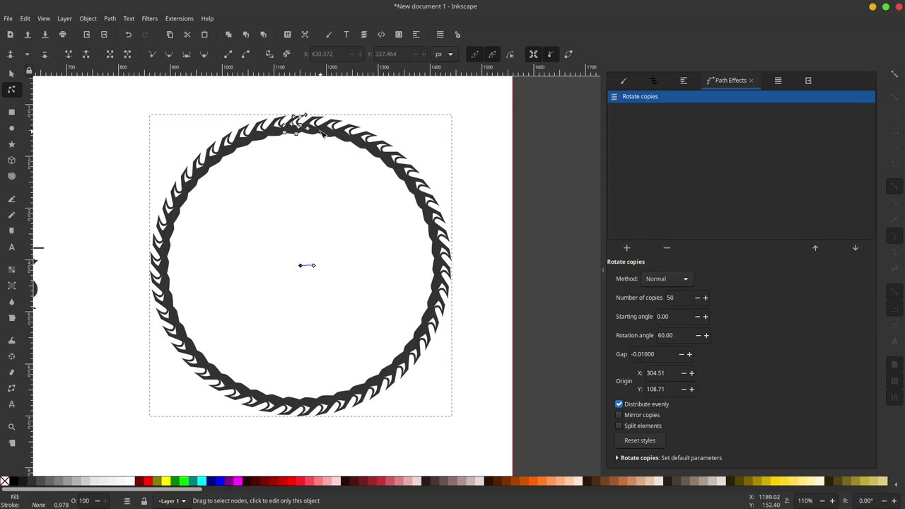
{"action": "scroll", "coordinate": [321, 133], "scroll_direction": "up", "scroll_amount": 3, "text": "ctrl"}
{"action": "type", "text": "40"}
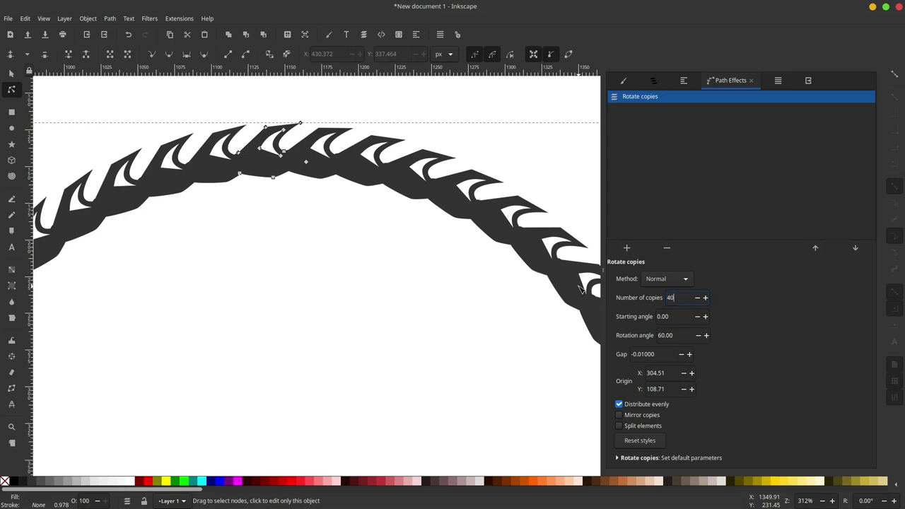
{"action": "key", "text": "Return"}
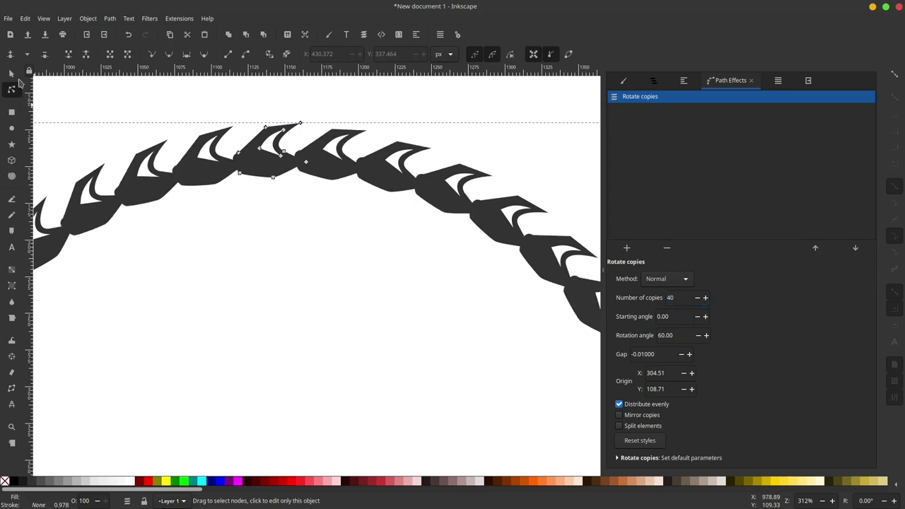
{"action": "left_click", "coordinate": [11, 73]}
{"action": "scroll", "coordinate": [309, 212], "scroll_direction": "down", "scroll_amount": 1, "text": "ctrl"}
{"action": "scroll", "coordinate": [309, 232], "scroll_direction": "down", "scroll_amount": 1, "text": "ctrl"}
{"action": "scroll", "coordinate": [311, 241], "scroll_direction": "down", "scroll_amount": 2, "text": "ctrl"}
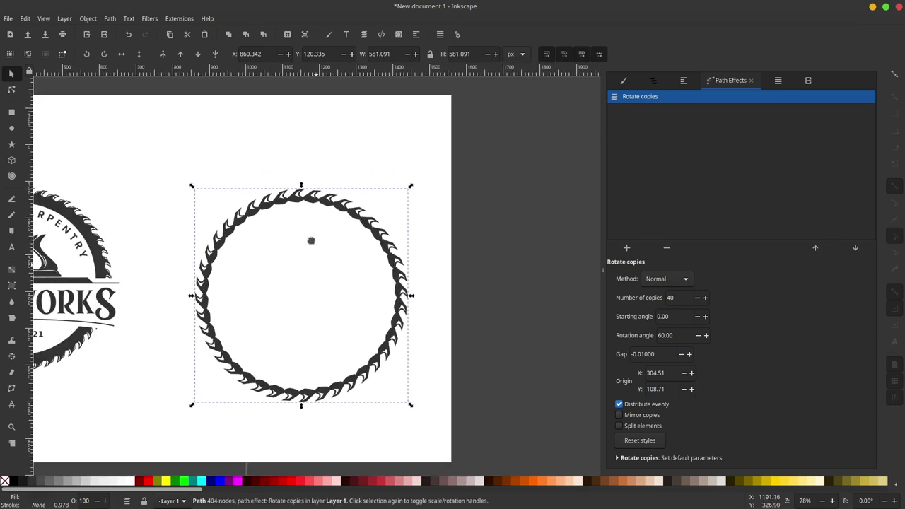
{"action": "scroll", "coordinate": [310, 240], "scroll_direction": "down", "scroll_amount": 1}
- Draw a circle in the ring's middle and enlarge it to nearly fill the ring
{"action": "left_click", "coordinate": [12, 129]}
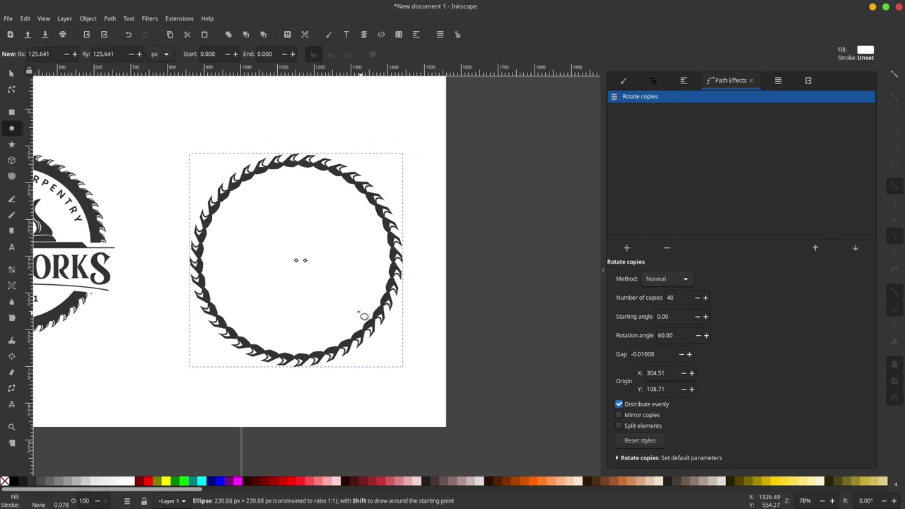
{"action": "left_click_drag", "start_coordinate": [316, 265], "coordinate": [357, 306]}
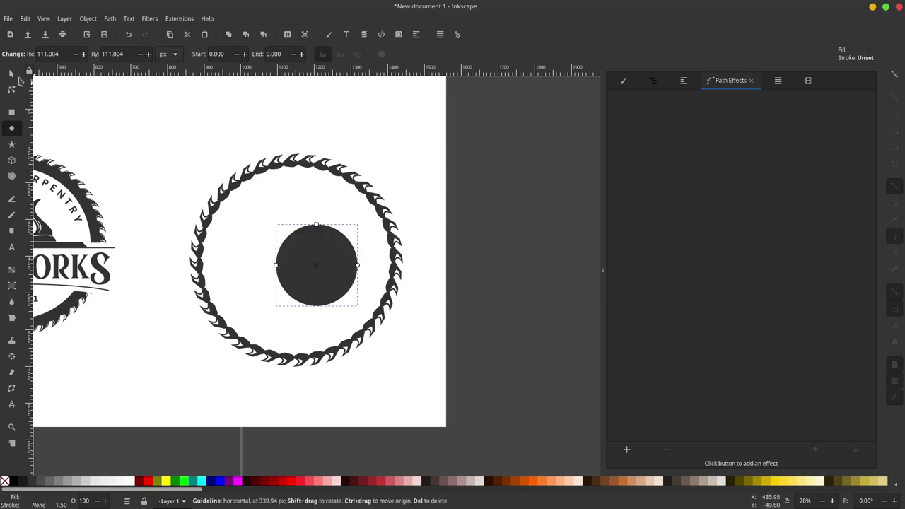
{"action": "left_click", "coordinate": [12, 74]}
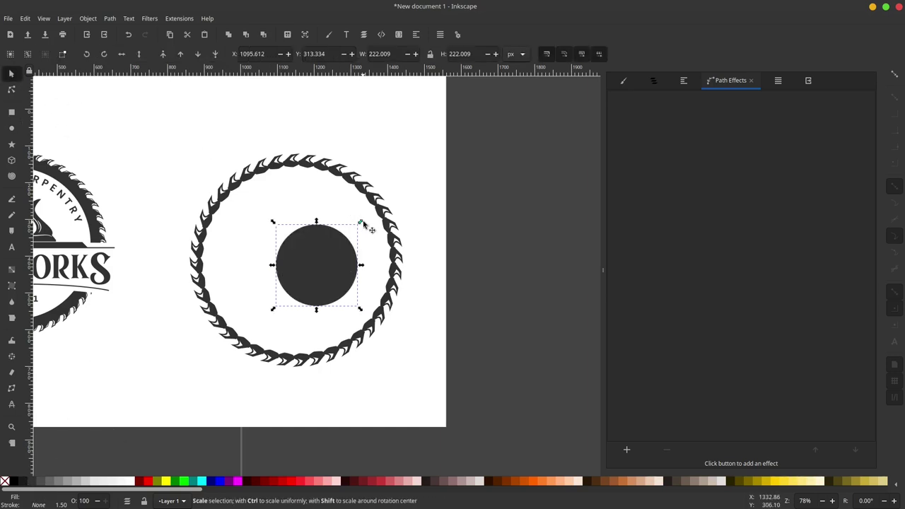
{"action": "left_click_drag", "start_coordinate": [361, 223], "coordinate": [422, 159]}
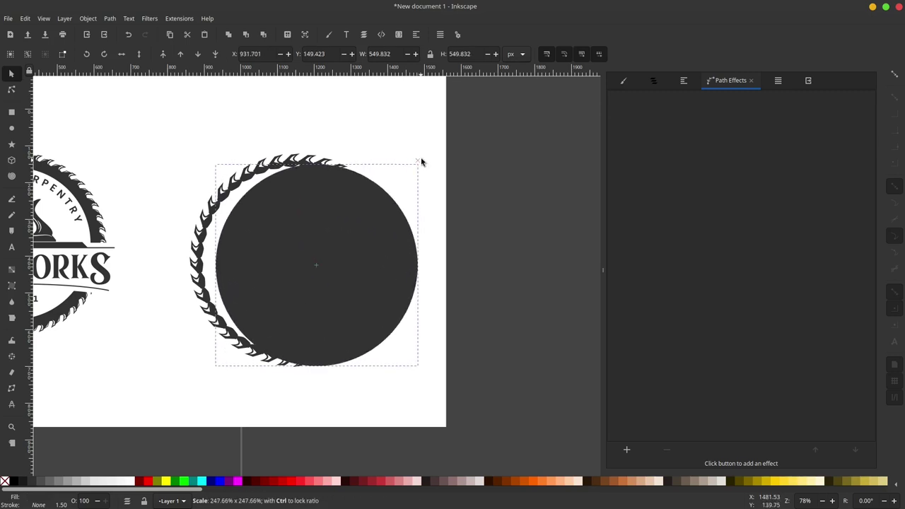
- Centre the circle on the tooth ring horizontally and vertically with Align and Distribute
{"action": "left_click", "coordinate": [305, 161], "text": "shift"}
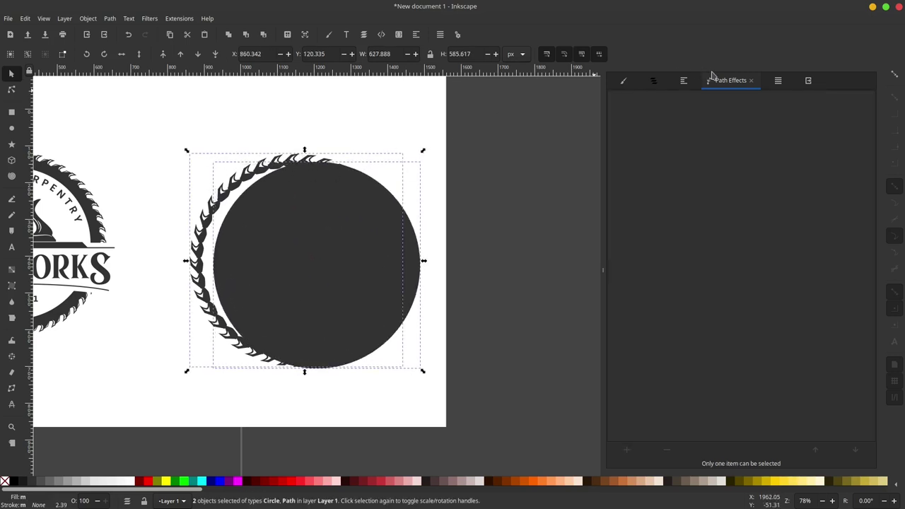
{"action": "left_click", "coordinate": [684, 81]}
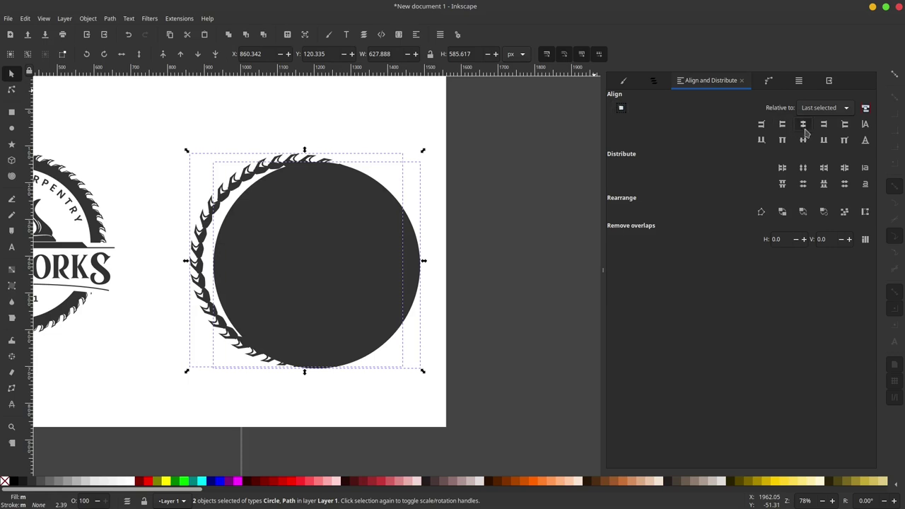
{"action": "left_click", "coordinate": [802, 124]}
{"action": "left_click", "coordinate": [802, 140]}
{"action": "left_click", "coordinate": [480, 193]}
{"action": "left_click", "coordinate": [352, 223]}
{"action": "scroll", "coordinate": [352, 223], "scroll_direction": "up", "scroll_amount": 1}
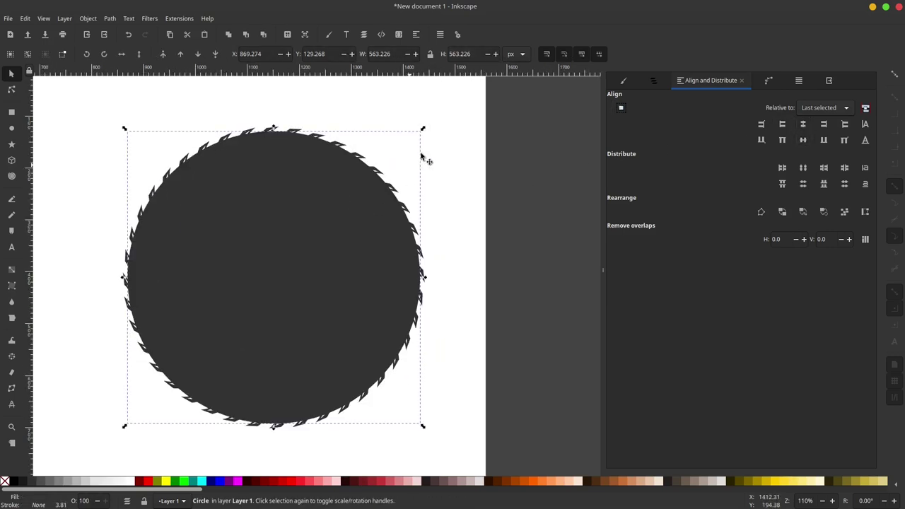
- Shrink the circle slightly and enlarge the tooth ring to 581 px wide
{"action": "left_click_drag", "start_coordinate": [424, 129], "coordinate": [418, 137]}
{"action": "scroll", "coordinate": [362, 179], "scroll_direction": "up", "scroll_amount": 2}
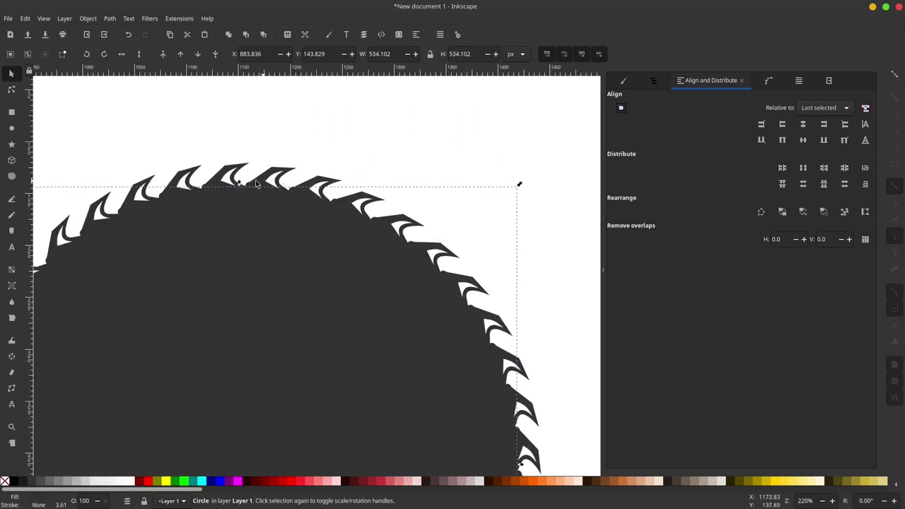
{"action": "scroll", "coordinate": [257, 184], "scroll_direction": "up", "scroll_amount": 2}
{"action": "scroll", "coordinate": [404, 221], "scroll_direction": "up", "scroll_amount": 2}
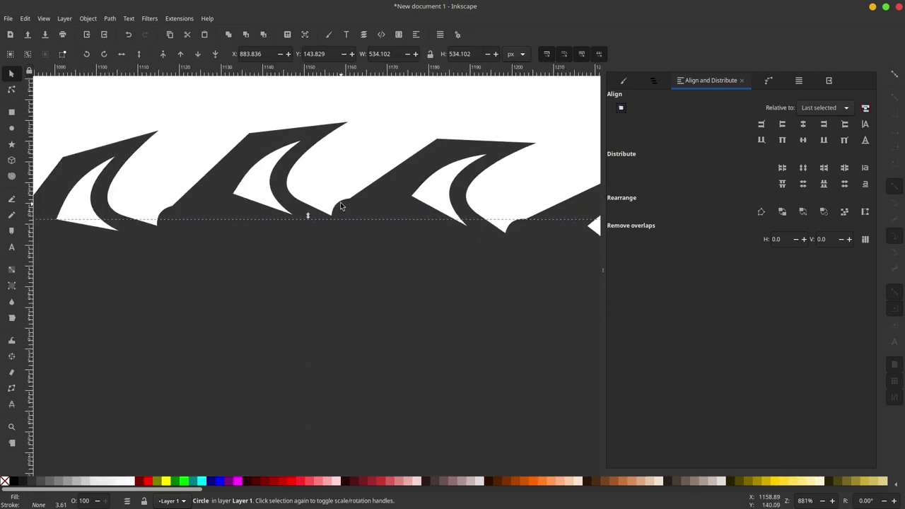
{"action": "scroll", "coordinate": [344, 208], "scroll_direction": "up", "scroll_amount": 2}
{"action": "scroll", "coordinate": [344, 210], "scroll_direction": "down", "scroll_amount": 3}
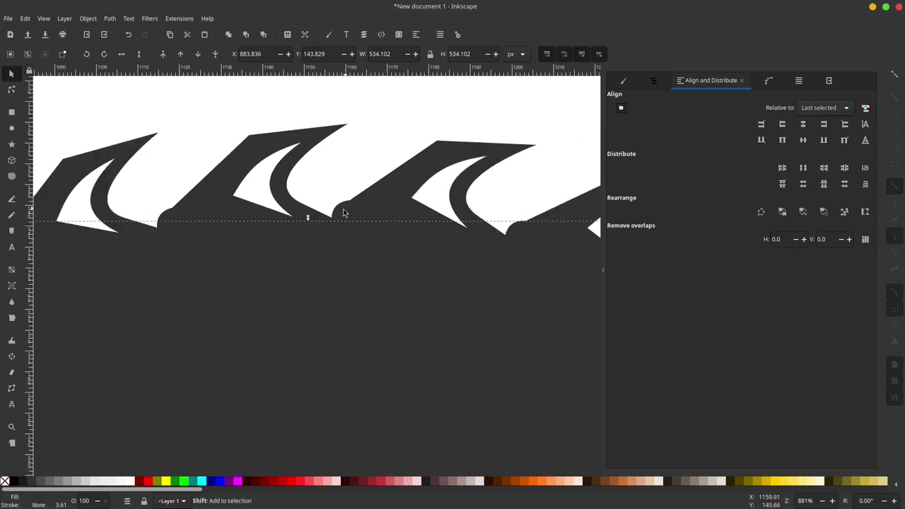
{"action": "scroll", "coordinate": [344, 212], "scroll_direction": "down", "scroll_amount": 2}
{"action": "scroll", "coordinate": [344, 212], "scroll_direction": "down", "scroll_amount": 3}
{"action": "left_click_drag", "start_coordinate": [344, 205], "coordinate": [343, 193]}
{"action": "scroll", "coordinate": [342, 193], "scroll_direction": "up", "scroll_amount": 3}
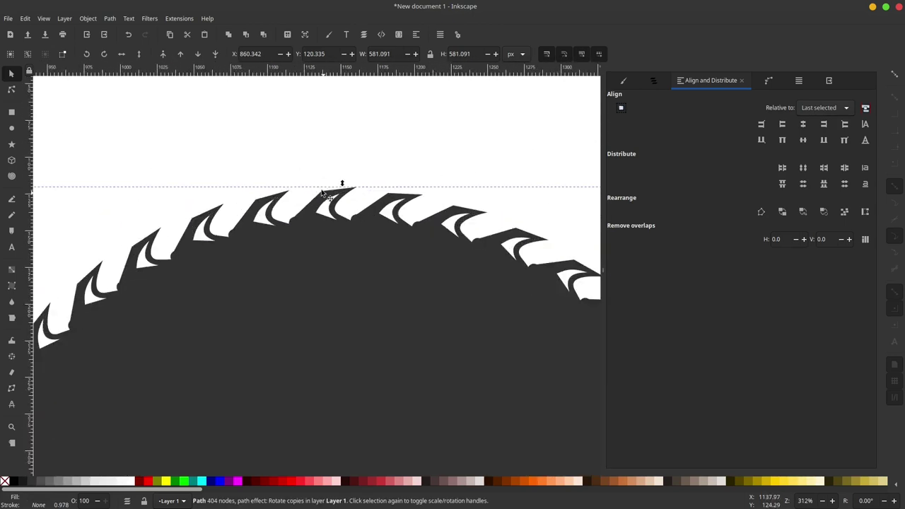
- Drag the tooth's nodes to give the teeth smoothly curved backs
{"action": "left_click", "coordinate": [12, 89]}
{"action": "scroll", "coordinate": [307, 225], "scroll_direction": "up", "scroll_amount": 1}
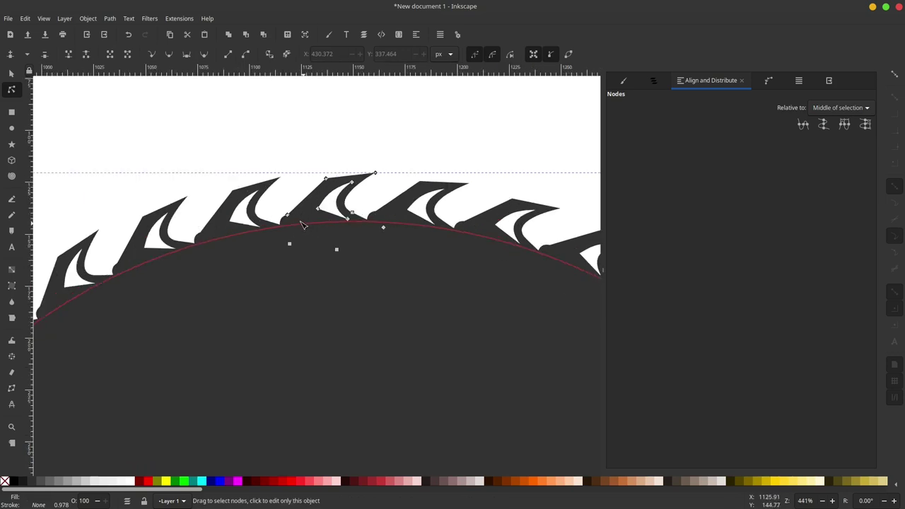
{"action": "scroll", "coordinate": [286, 219], "scroll_direction": "up", "scroll_amount": 2}
{"action": "mouse_move", "coordinate": [274, 208]}
{"action": "left_mouse_down"}
{"action": "mouse_move", "coordinate": [251, 228]}
{"action": "mouse_move", "coordinate": [291, 215]}
{"action": "left_mouse_up"}
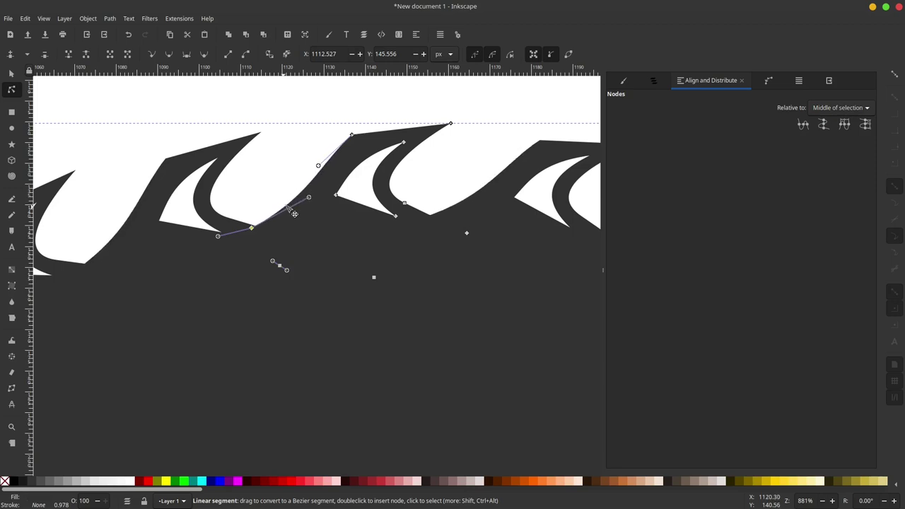
{"action": "mouse_move", "coordinate": [451, 125]}
{"action": "left_mouse_down"}
{"action": "mouse_move", "coordinate": [431, 135]}
{"action": "mouse_move", "coordinate": [408, 130]}
{"action": "left_mouse_up"}
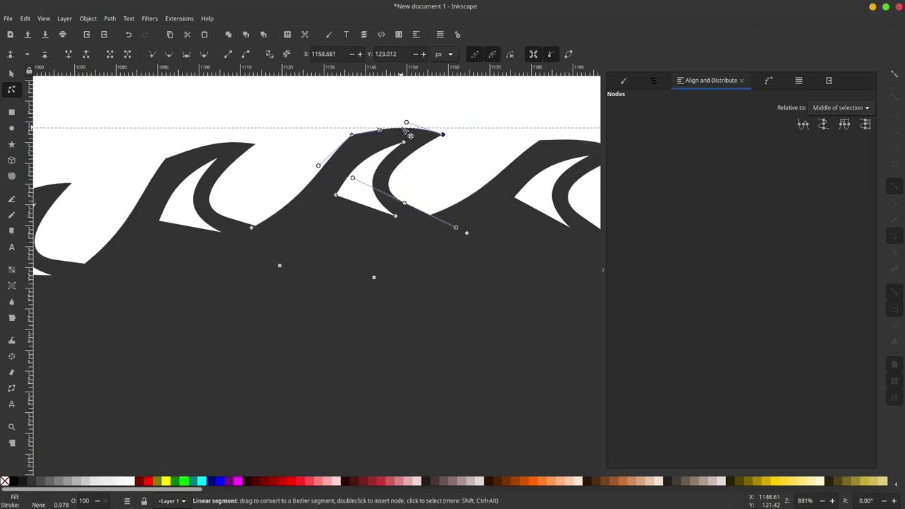
{"action": "key", "text": "Escape"}
{"action": "left_click_drag", "start_coordinate": [372, 245], "coordinate": [351, 210]}
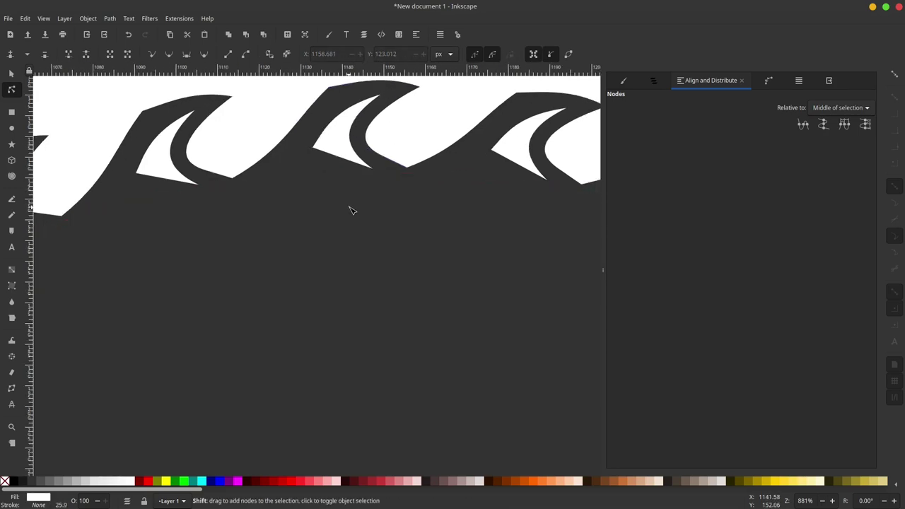
{"action": "scroll", "coordinate": [352, 210], "scroll_direction": "down", "scroll_amount": 5, "text": "ctrl"}
{"action": "scroll", "coordinate": [352, 212], "scroll_direction": "down", "scroll_amount": 1, "text": "ctrl"}
{"action": "scroll", "coordinate": [329, 240], "scroll_direction": "down", "scroll_amount": 1, "text": "ctrl"}
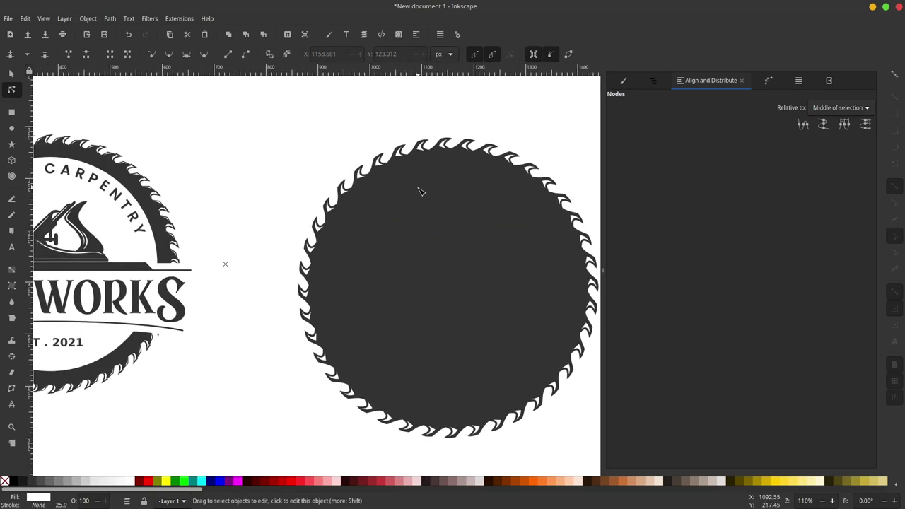
{"action": "left_click_drag", "start_coordinate": [419, 191], "coordinate": [319, 202]}
- Make the saw-blade circle an unfilled 15 px stroked ring, shrunk slightly inside the teeth
{"action": "left_click", "coordinate": [11, 74]}
{"action": "left_click", "coordinate": [325, 219]}
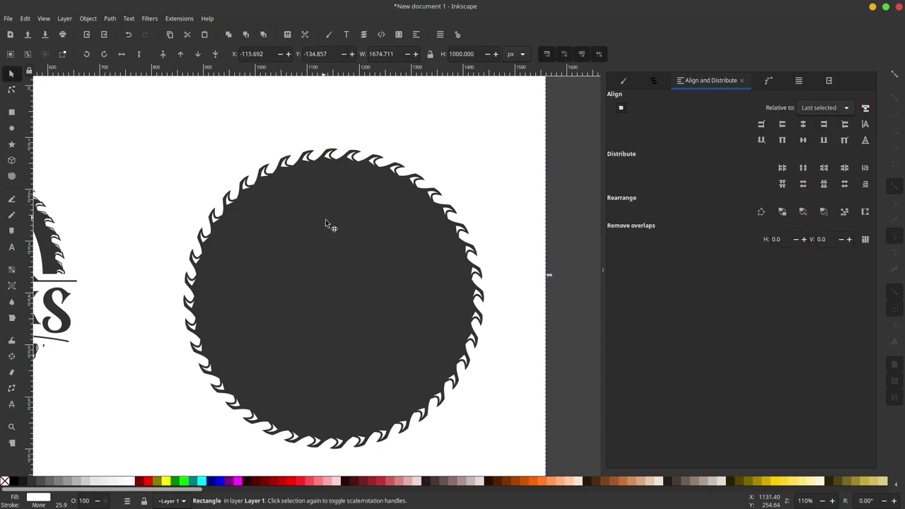
{"action": "left_click", "coordinate": [6, 481]}
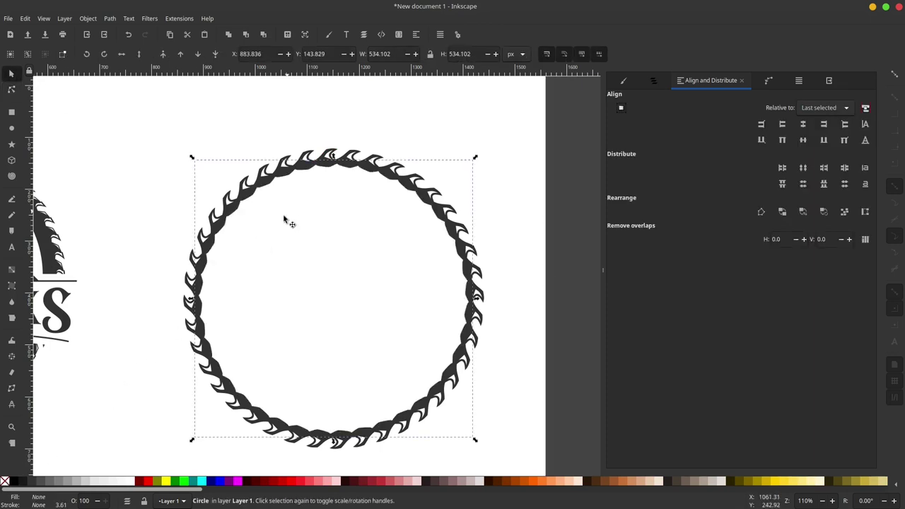
{"action": "left_click", "coordinate": [33, 483], "text": "shift"}
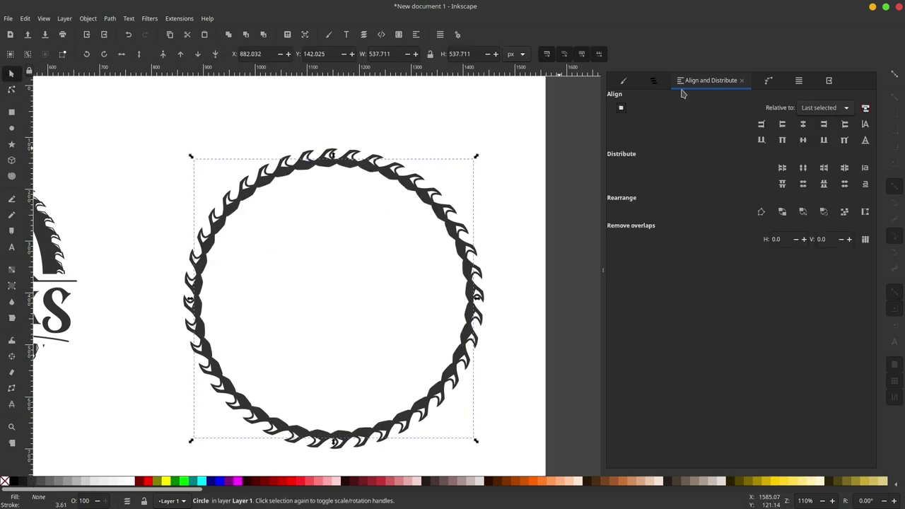
{"action": "left_click", "coordinate": [622, 81]}
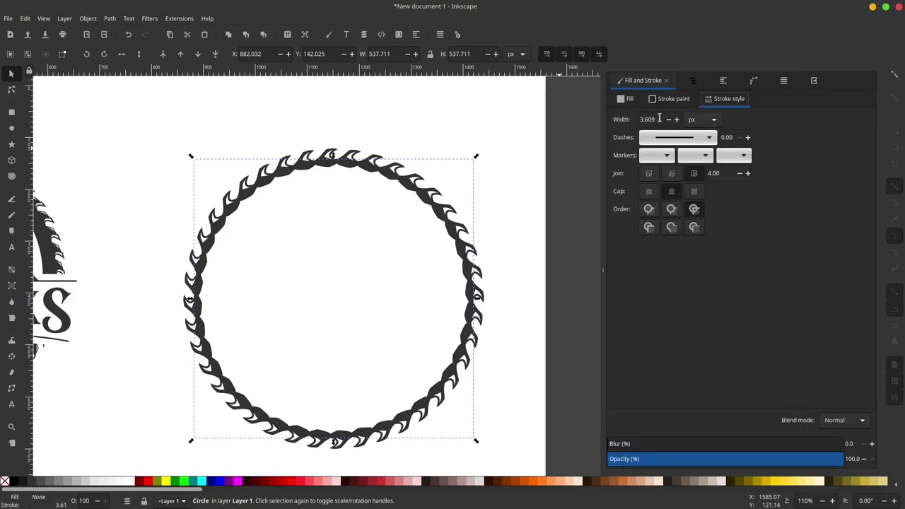
{"action": "type", "text": "15"}
{"action": "key", "text": "Return"}
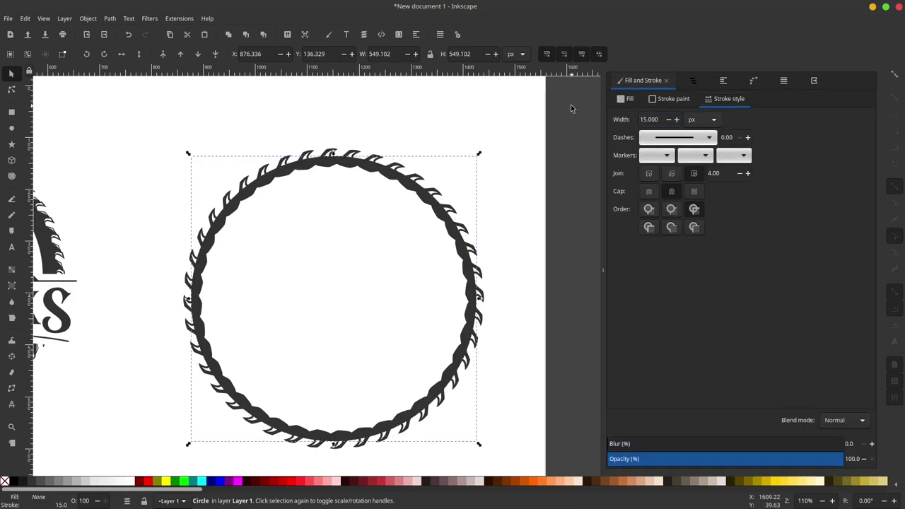
{"action": "scroll", "coordinate": [478, 157], "scroll_direction": "up", "scroll_amount": 1}
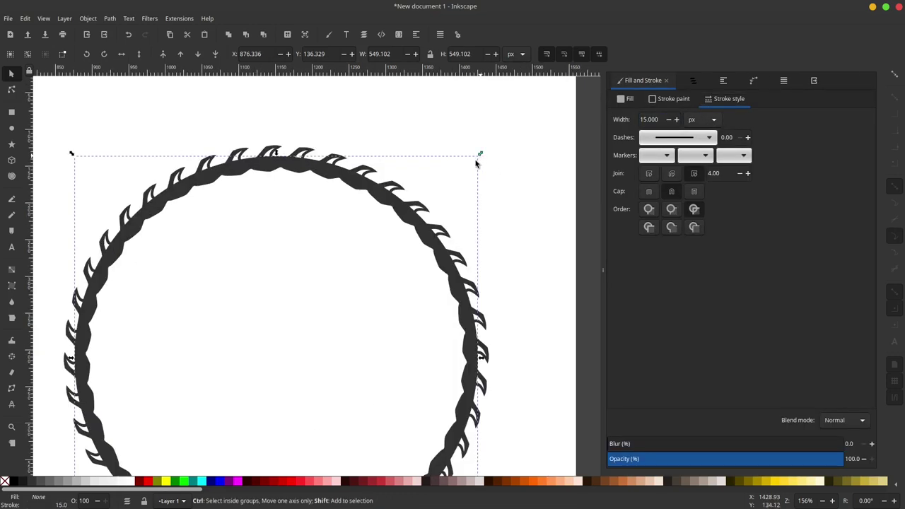
{"action": "mouse_move", "coordinate": [478, 156]}
{"action": "left_mouse_down"}
{"action": "mouse_move", "coordinate": [469, 172]}
{"action": "mouse_move", "coordinate": [470, 164]}
{"action": "left_mouse_up"}
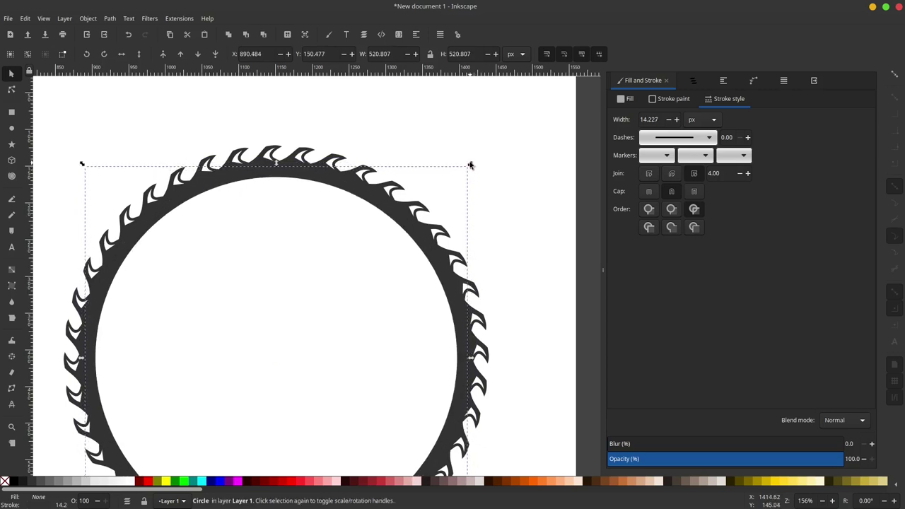
- Convert the ring's stroke to a path and union it with the saw teeth
{"action": "scroll", "coordinate": [424, 233], "scroll_direction": "down", "scroll_amount": 3}
{"action": "scroll", "coordinate": [438, 218], "scroll_direction": "down", "scroll_amount": 2}
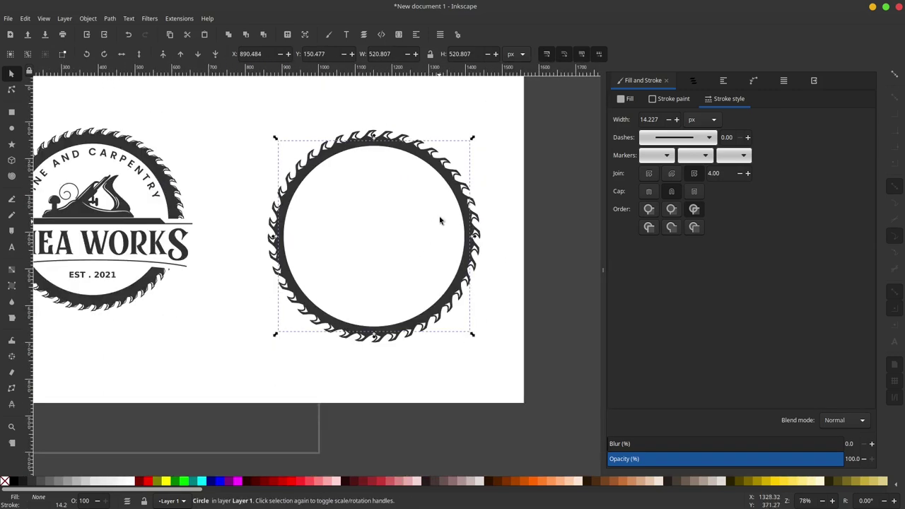
{"action": "scroll", "coordinate": [332, 233], "scroll_direction": "down", "scroll_amount": 1}
{"action": "scroll", "coordinate": [285, 186], "scroll_direction": "up", "scroll_amount": 1}
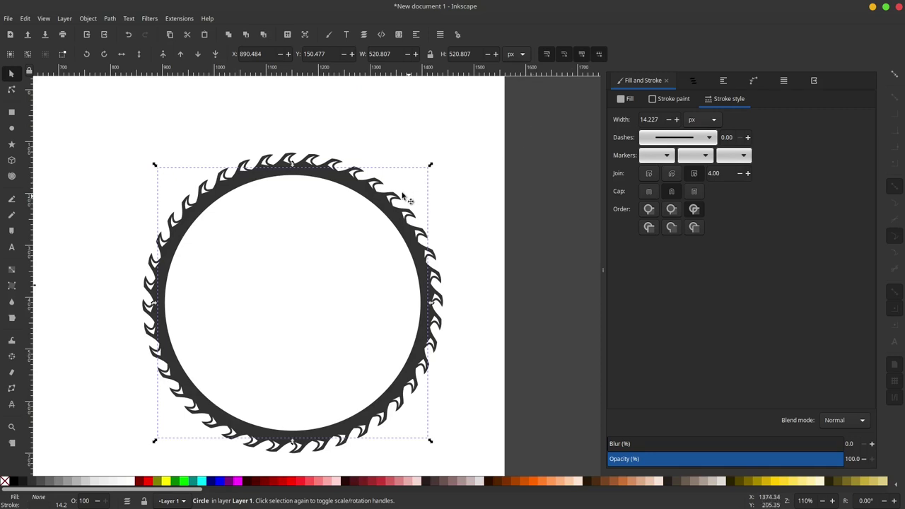
{"action": "scroll", "coordinate": [407, 200], "scroll_direction": "down", "scroll_amount": 2}
{"action": "scroll", "coordinate": [412, 166], "scroll_direction": "down", "scroll_amount": 1}
{"action": "scroll", "coordinate": [300, 149], "scroll_direction": "up", "scroll_amount": 1}
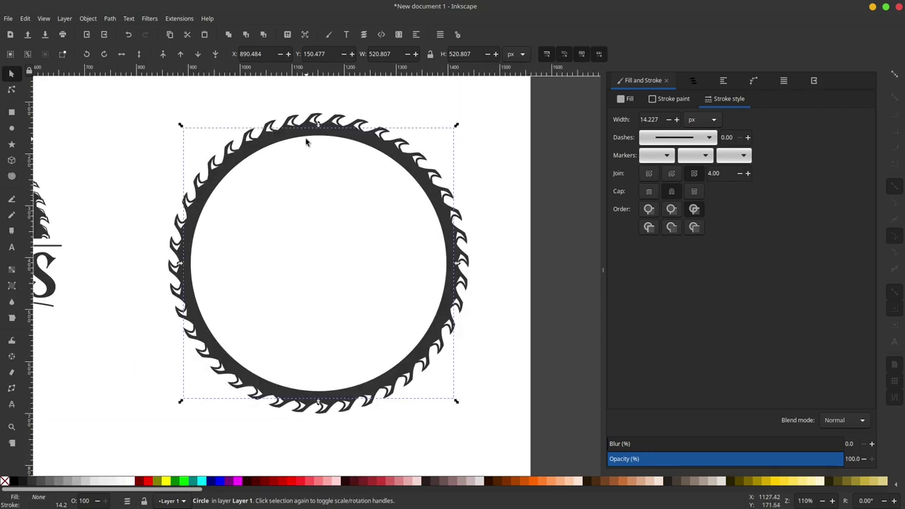
{"action": "scroll", "coordinate": [307, 144], "scroll_direction": "up", "scroll_amount": 1}
{"action": "left_click", "coordinate": [110, 19]}
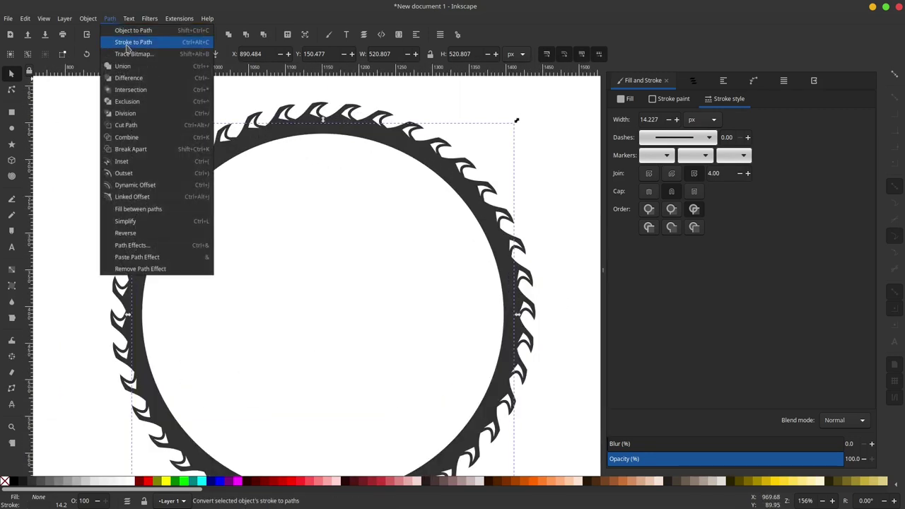
{"action": "left_click", "coordinate": [133, 41]}
{"action": "left_click", "coordinate": [371, 144], "text": "shift"}
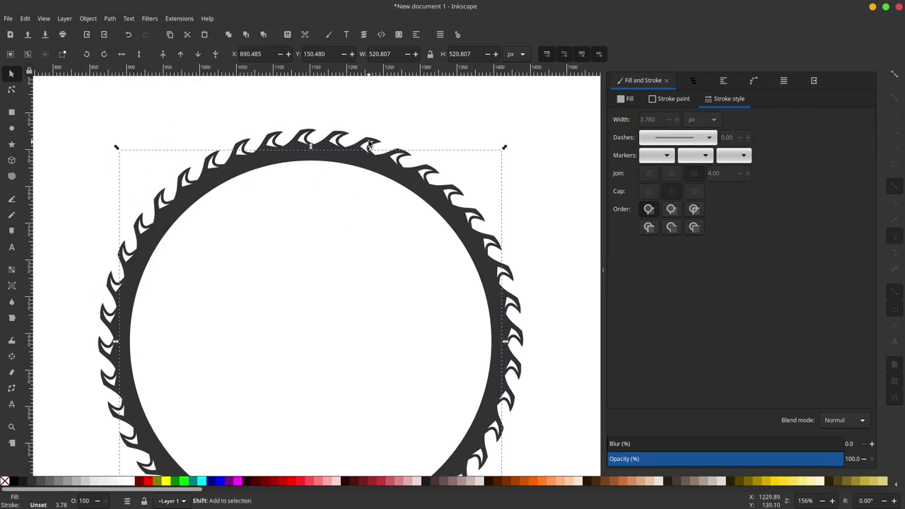
{"action": "left_click", "coordinate": [132, 20]}
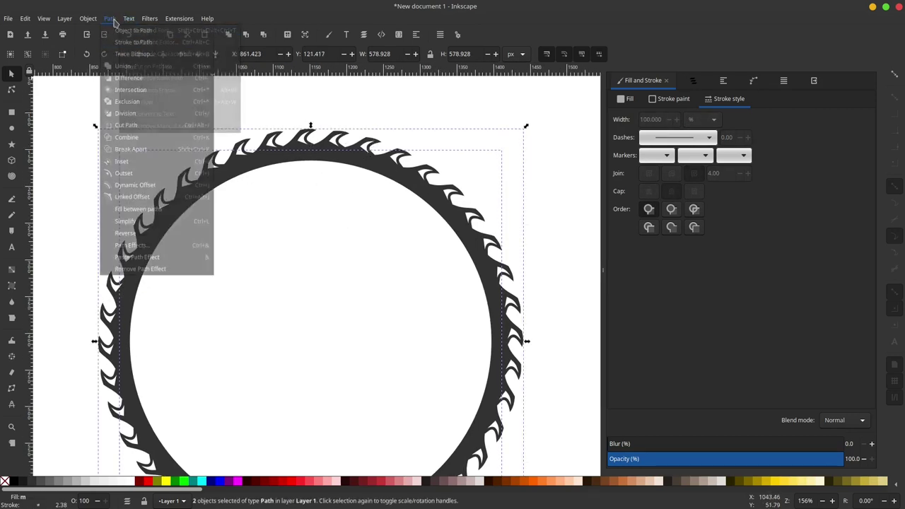
- Deselect everything, then select the page-sized white background rectangle
{"action": "scroll", "coordinate": [317, 182], "scroll_direction": "down", "scroll_amount": 1}
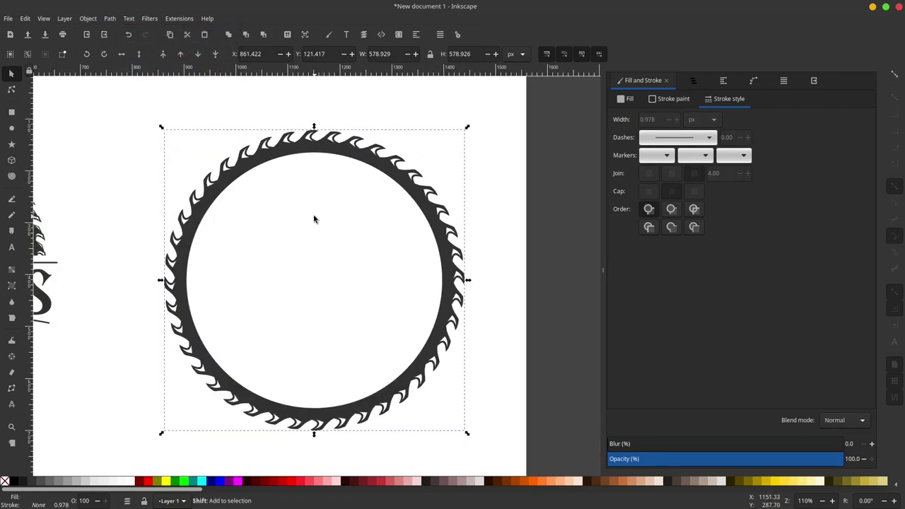
{"action": "scroll", "coordinate": [318, 183], "scroll_direction": "down", "scroll_amount": 1}
{"action": "left_click", "coordinate": [433, 205]}
{"action": "scroll", "coordinate": [470, 197], "scroll_direction": "up", "scroll_amount": 2}
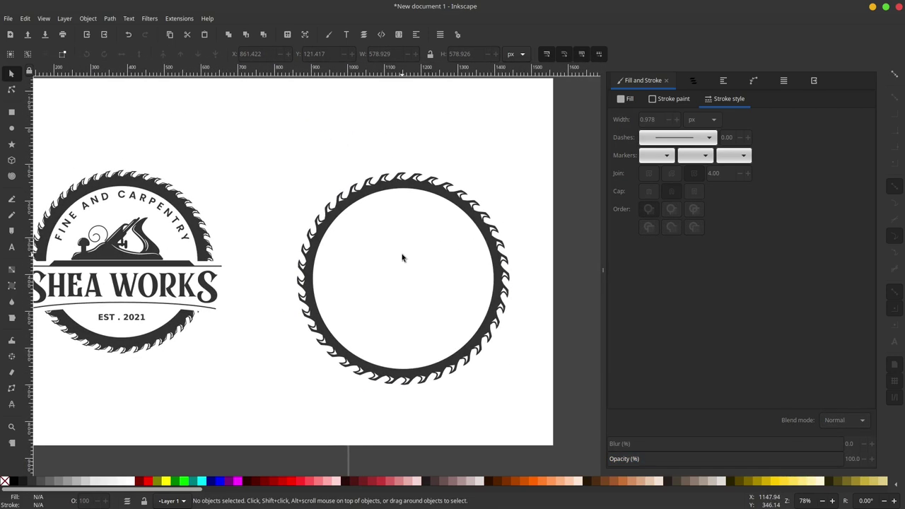
{"action": "left_click", "coordinate": [205, 279]}
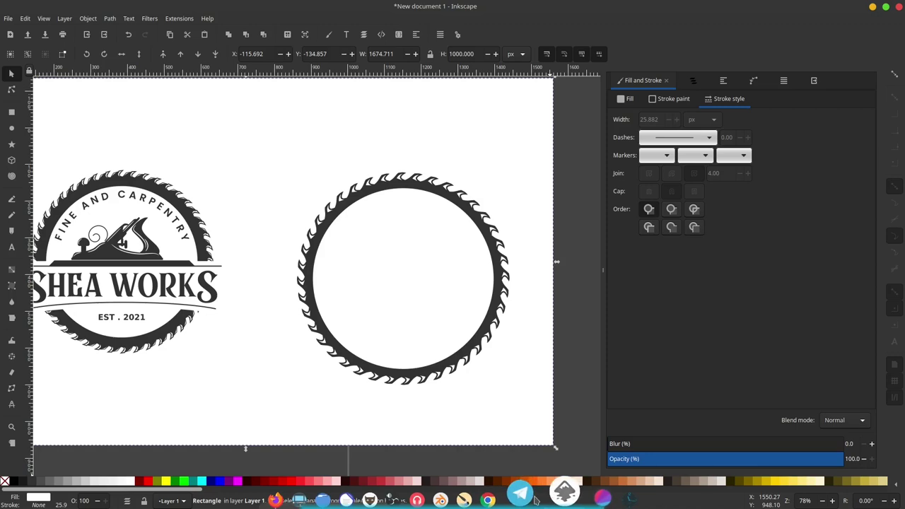
- Zoom into the hand-plane sketch in Krita and copy a Flameshot region capture of it
{"action": "left_click", "coordinate": [500, 495]}
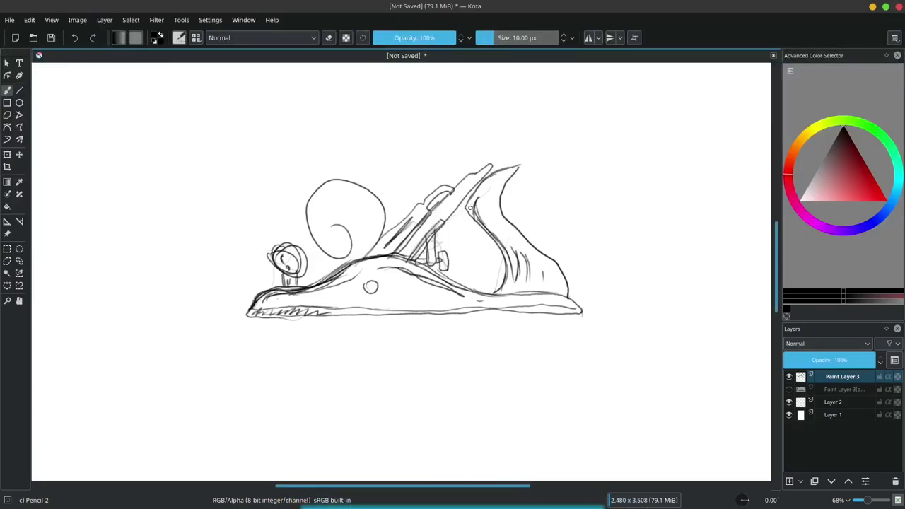
{"action": "scroll", "coordinate": [463, 221], "scroll_direction": "up", "scroll_amount": 3}
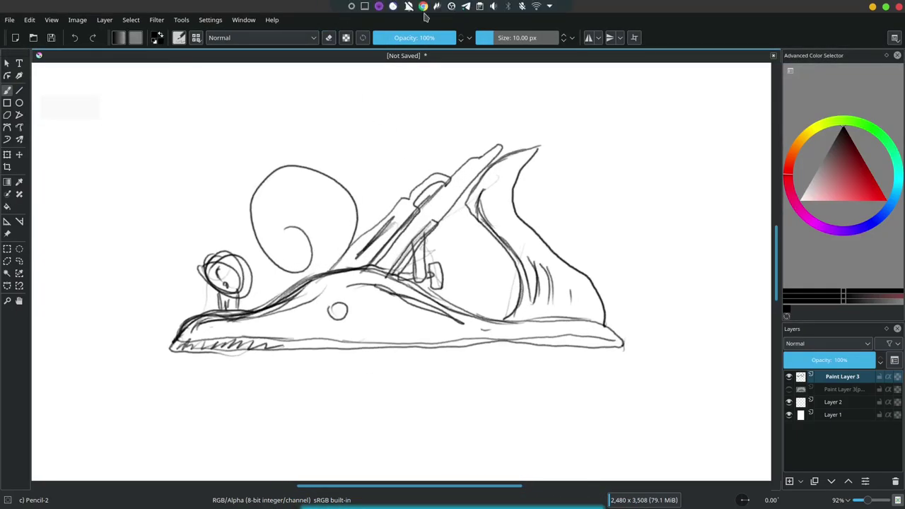
{"action": "left_click", "coordinate": [437, 8]}
{"action": "left_click_drag", "start_coordinate": [149, 100], "coordinate": [692, 407]}
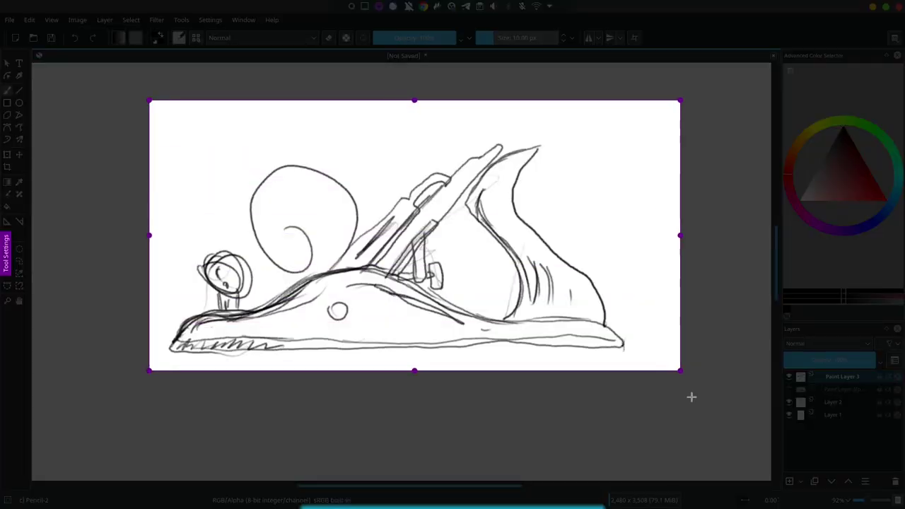
{"action": "left_click", "coordinate": [521, 421]}
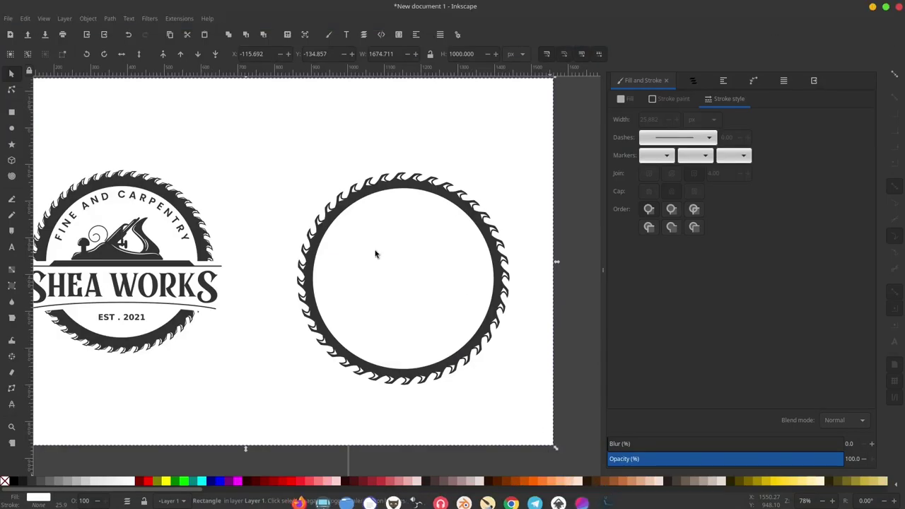
- Paste the sketch, scale it to about 367 × 208 px, and move it into the ring's upper half
{"action": "key", "text": "ctrl+v"}
{"action": "left_click_drag", "start_coordinate": [599, 153], "coordinate": [516, 172]}
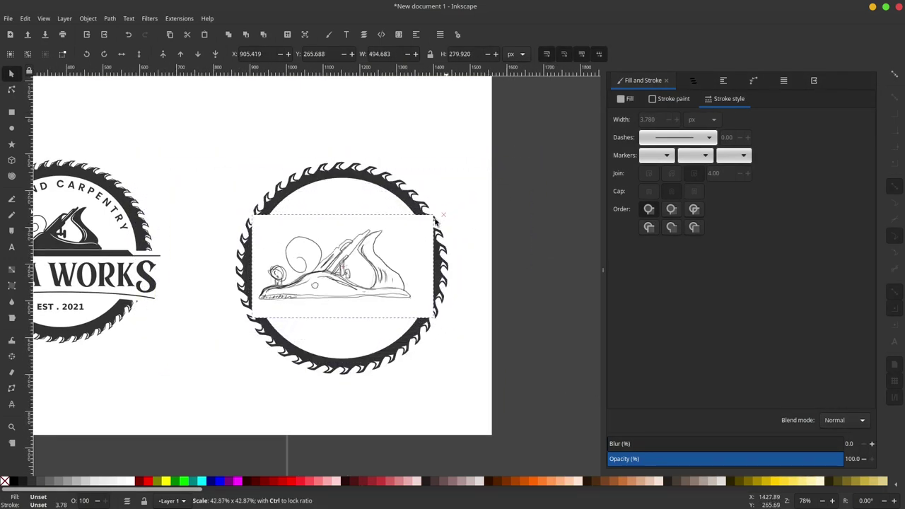
{"action": "left_click_drag", "start_coordinate": [516, 171], "coordinate": [424, 233]}
{"action": "left_click_drag", "start_coordinate": [358, 284], "coordinate": [358, 253]}
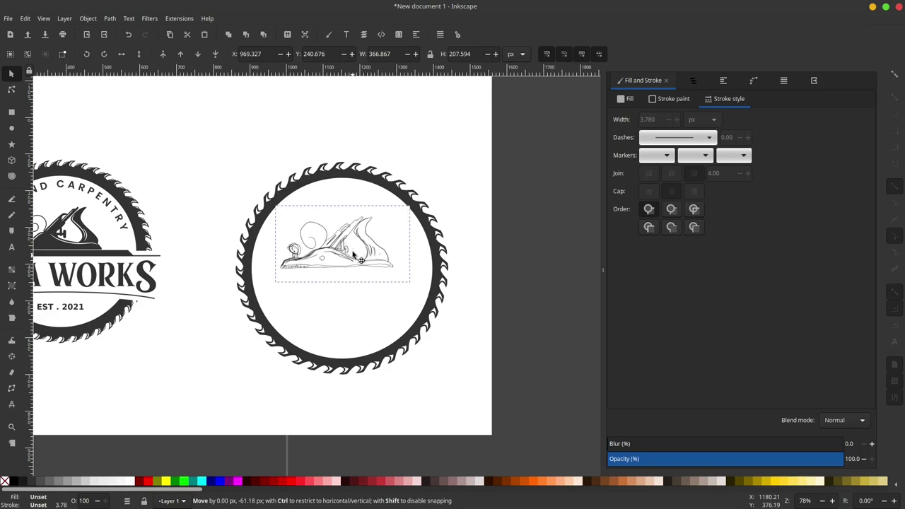
{"action": "left_click", "coordinate": [525, 209]}
{"action": "scroll", "coordinate": [320, 255], "scroll_direction": "up", "scroll_amount": 2, "text": "ctrl"}
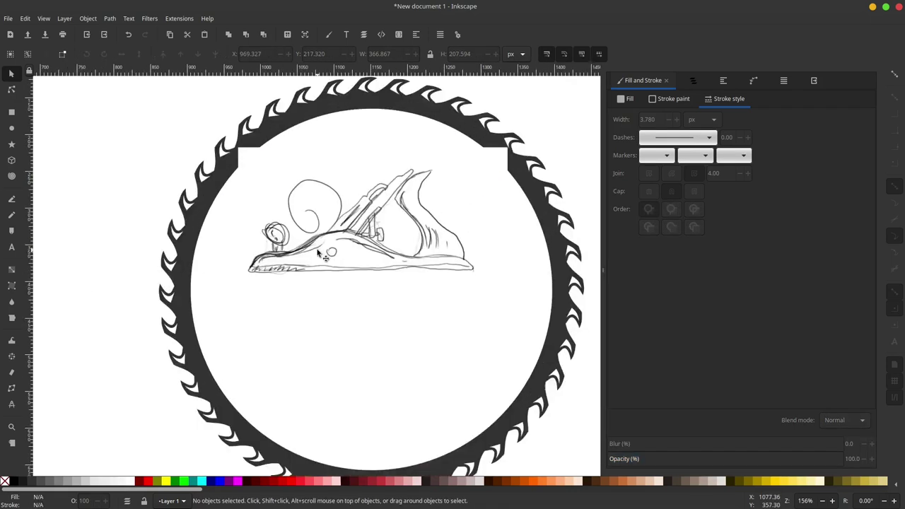
{"action": "scroll", "coordinate": [318, 256], "scroll_direction": "up", "scroll_amount": 2, "text": "ctrl"}
- Trace the plane body from its nose along the curved top to the rear with the Bezier tool
{"action": "left_click", "coordinate": [12, 200]}
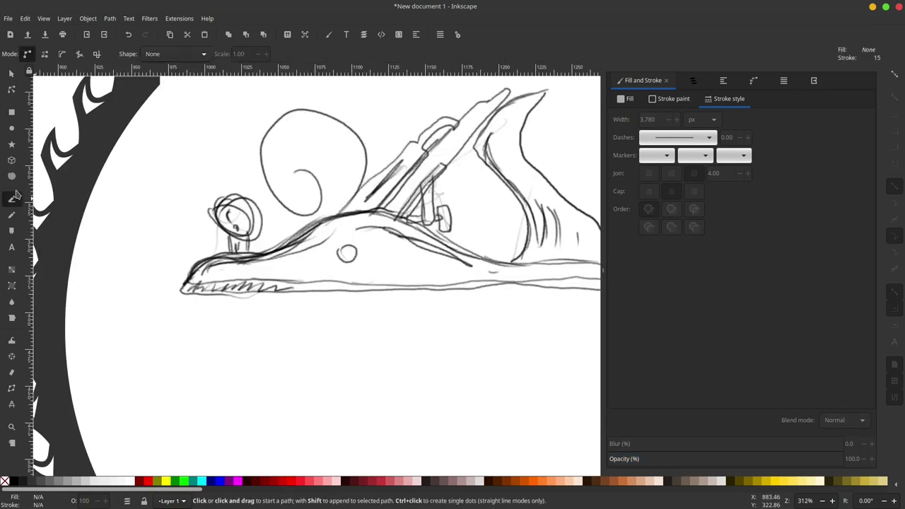
{"action": "scroll", "coordinate": [167, 261], "scroll_direction": "up", "scroll_amount": 1, "text": "ctrl"}
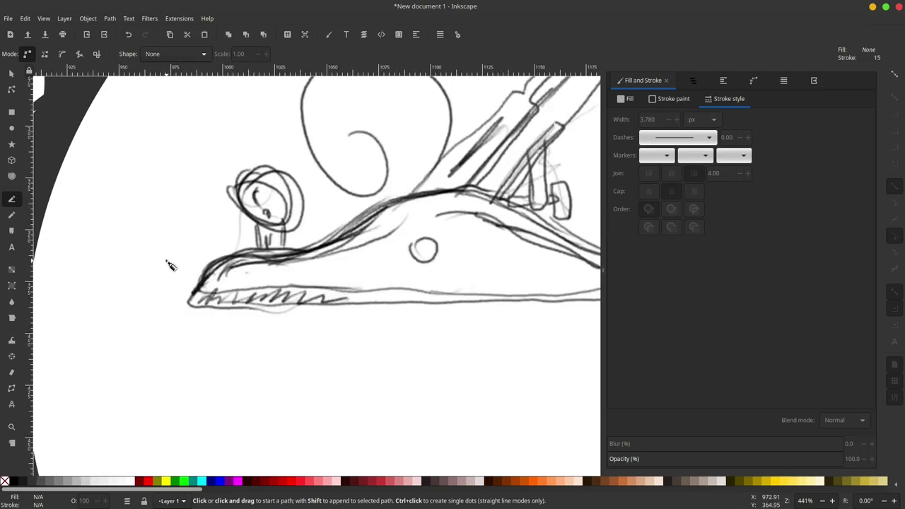
{"action": "left_click", "coordinate": [161, 314]}
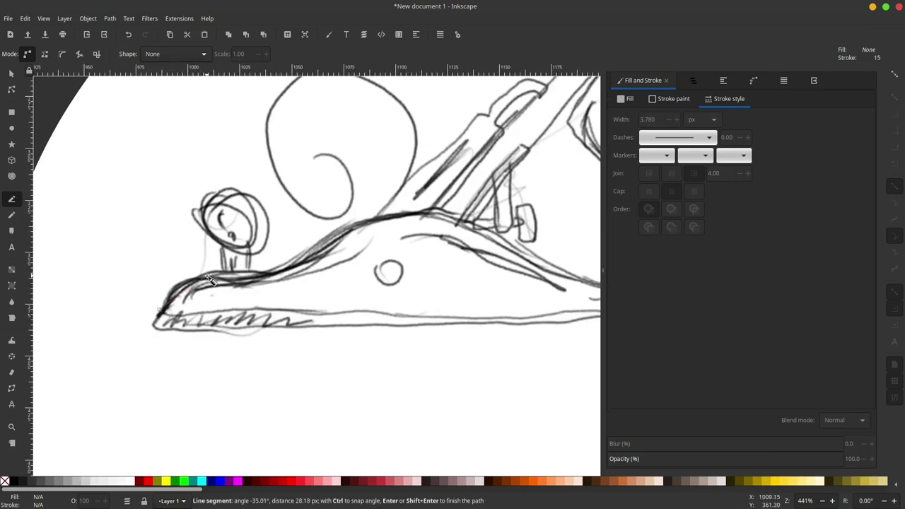
{"action": "left_click_drag", "start_coordinate": [215, 275], "coordinate": [253, 280]}
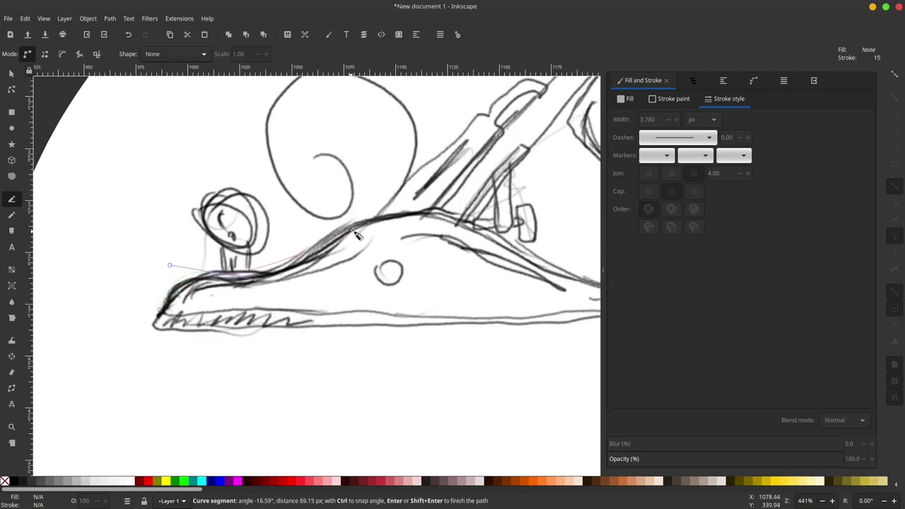
{"action": "left_click_drag", "start_coordinate": [354, 233], "coordinate": [397, 204]}
{"action": "scroll", "coordinate": [368, 233], "scroll_direction": "right", "scroll_amount": 5}
{"action": "mouse_move", "coordinate": [346, 220]}
{"action": "left_mouse_down"}
{"action": "mouse_move", "coordinate": [401, 259]}
{"action": "mouse_move", "coordinate": [428, 237]}
{"action": "left_mouse_up"}
{"action": "scroll", "coordinate": [402, 258], "scroll_direction": "right", "scroll_amount": 4}
{"action": "left_click_drag", "start_coordinate": [482, 265], "coordinate": [499, 293]}
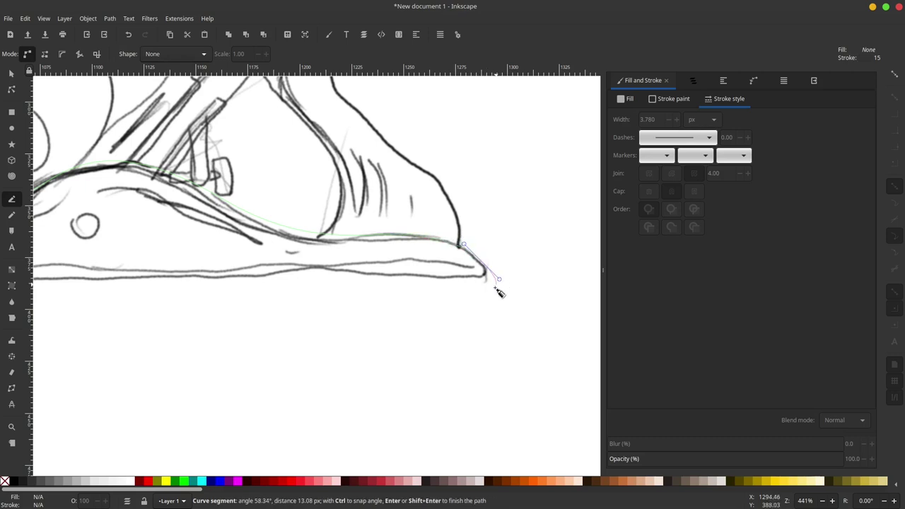
- Run the outline along the sole, close the body path, and give it a 1 px stroke
{"action": "scroll", "coordinate": [311, 304], "scroll_direction": "left", "scroll_amount": 3}
{"action": "scroll", "coordinate": [370, 285], "scroll_direction": "left", "scroll_amount": 3}
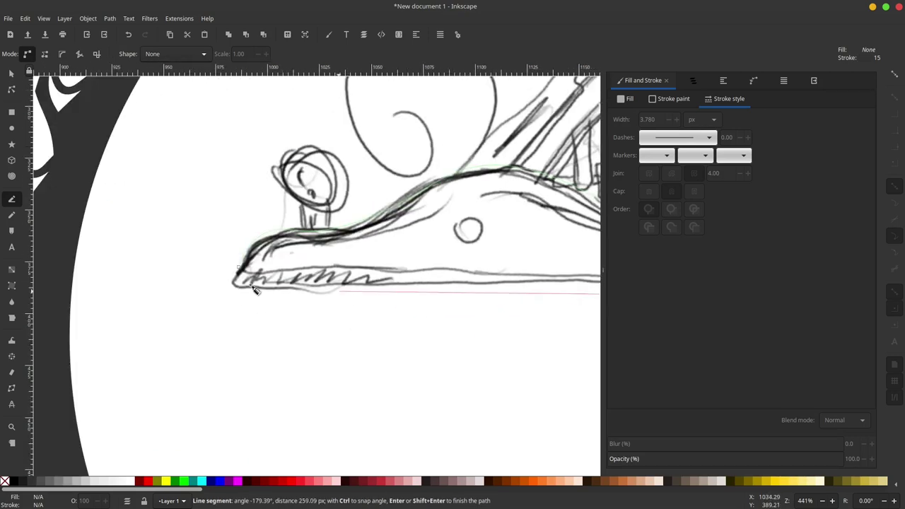
{"action": "left_click", "coordinate": [215, 297]}
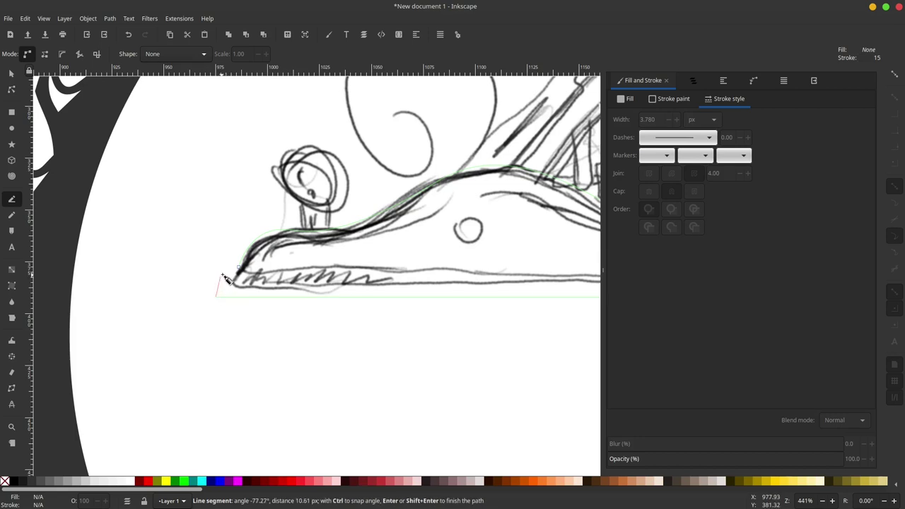
{"action": "left_click", "coordinate": [239, 271]}
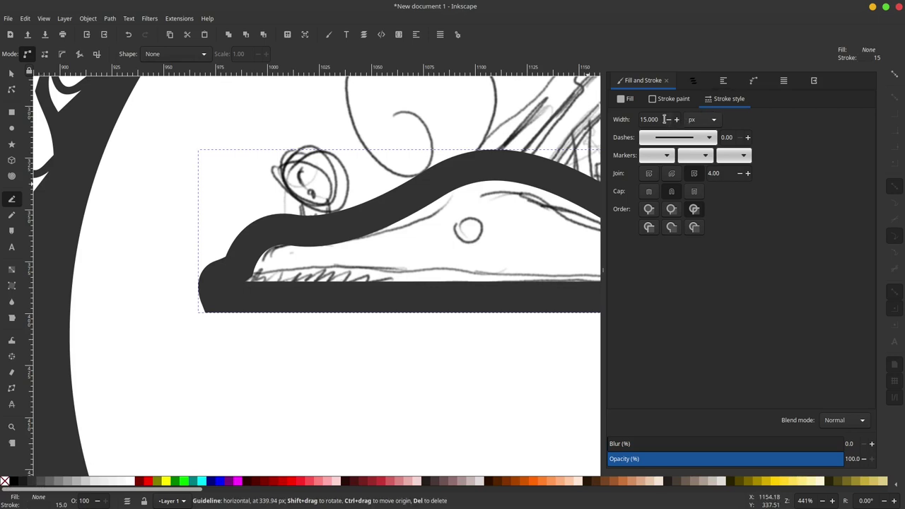
{"action": "key", "text": "Return"}
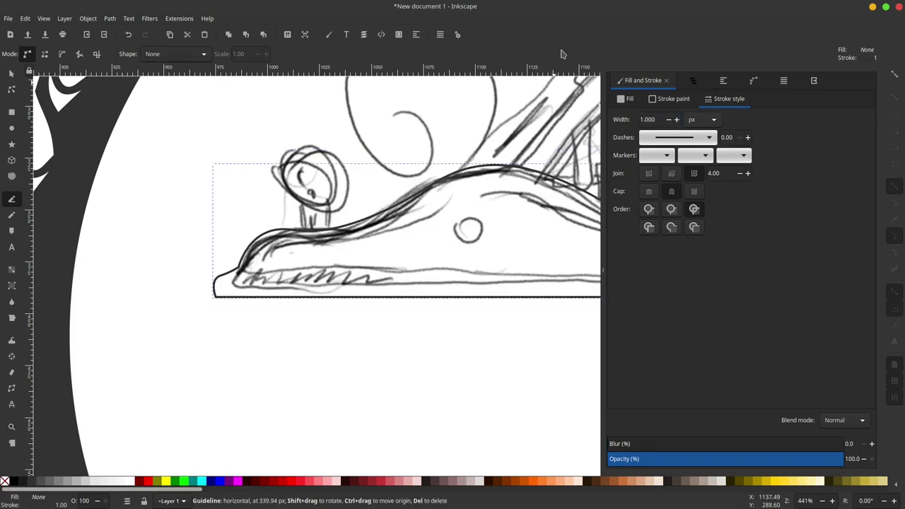
{"action": "scroll", "coordinate": [205, 440], "scroll_direction": "right", "scroll_amount": 3}
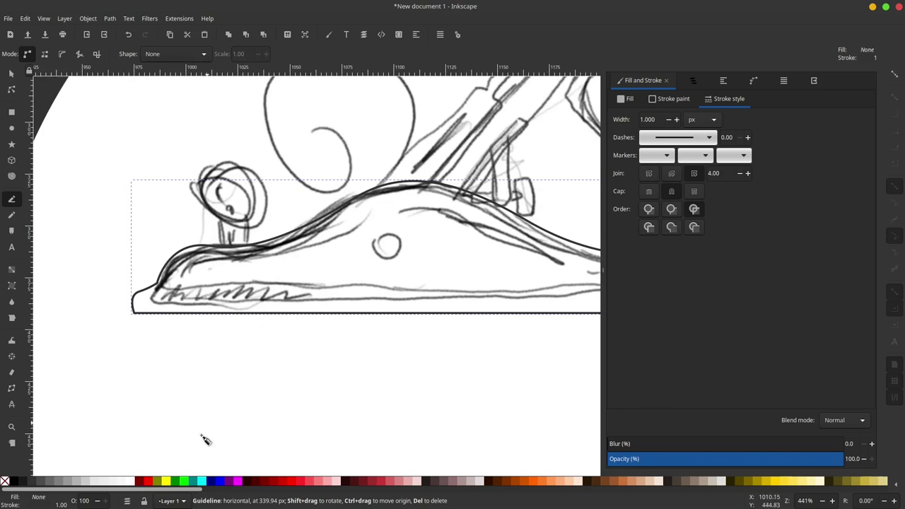
- Give the traced body outline a dark red stroke
{"action": "left_click", "coordinate": [280, 482], "text": "shift"}
{"action": "scroll", "coordinate": [269, 272], "scroll_direction": "up", "scroll_amount": 3}
{"action": "scroll", "coordinate": [269, 272], "scroll_direction": "right", "scroll_amount": 2}
{"action": "scroll", "coordinate": [274, 272], "scroll_direction": "up", "scroll_amount": 2}
{"action": "scroll", "coordinate": [275, 272], "scroll_direction": "right", "scroll_amount": 4}
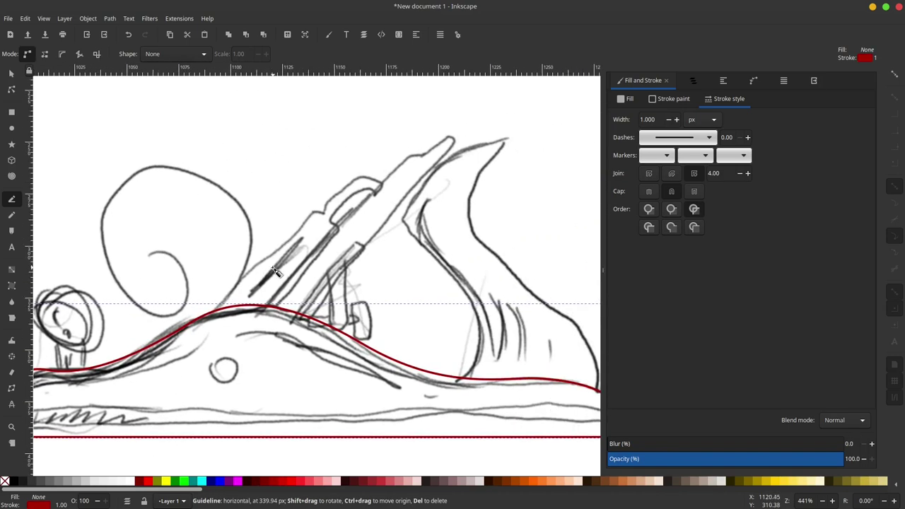
{"action": "scroll", "coordinate": [422, 265], "scroll_direction": "down", "scroll_amount": 1}
{"action": "scroll", "coordinate": [422, 266], "scroll_direction": "right", "scroll_amount": 3}
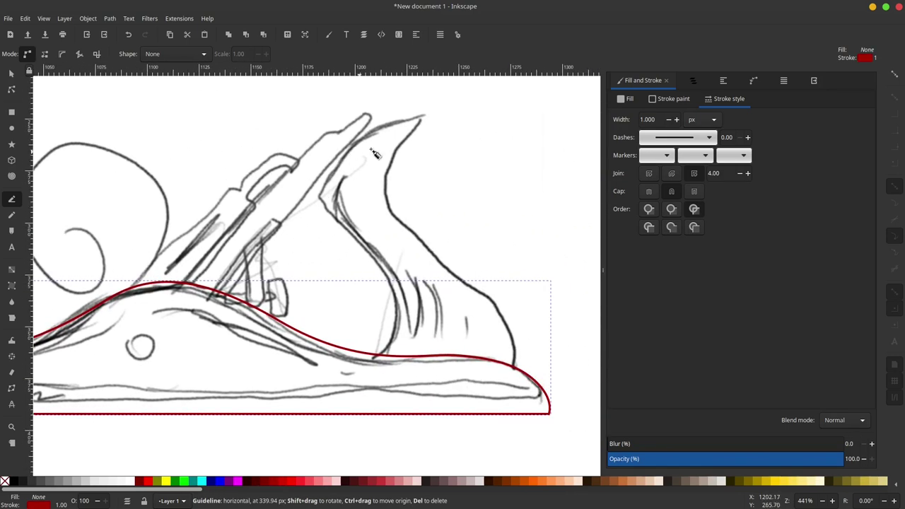
- Trace the plane's rear handle as a closed curved outline
{"action": "left_click", "coordinate": [420, 118]}
{"action": "left_click_drag", "start_coordinate": [335, 209], "coordinate": [377, 263]}
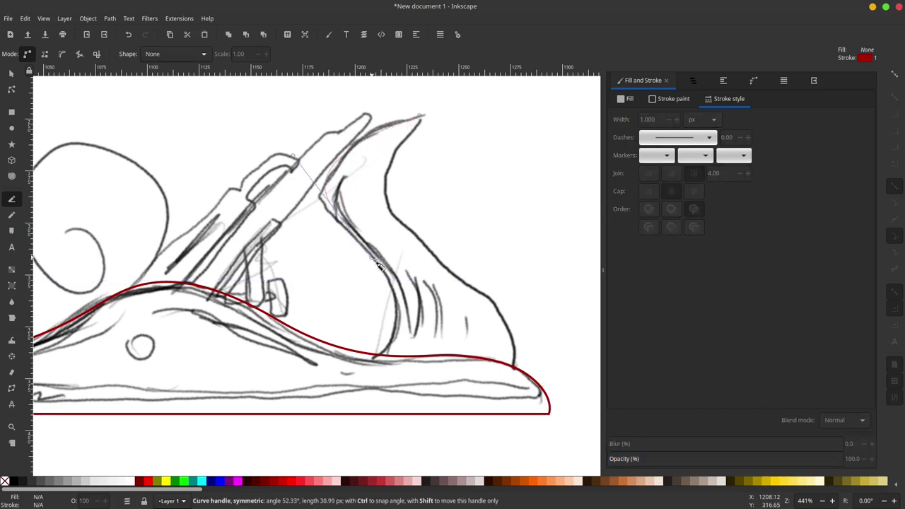
{"action": "left_click_drag", "start_coordinate": [374, 361], "coordinate": [322, 414]}
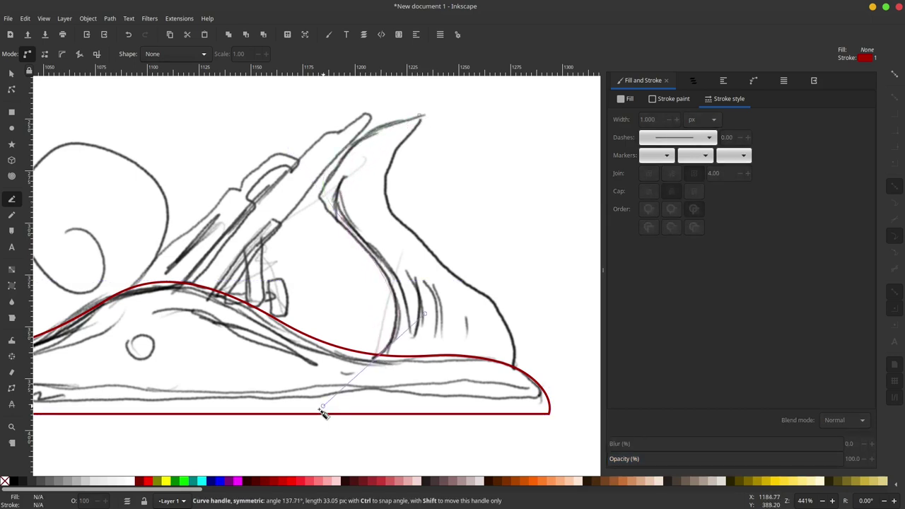
{"action": "left_click", "coordinate": [511, 377]}
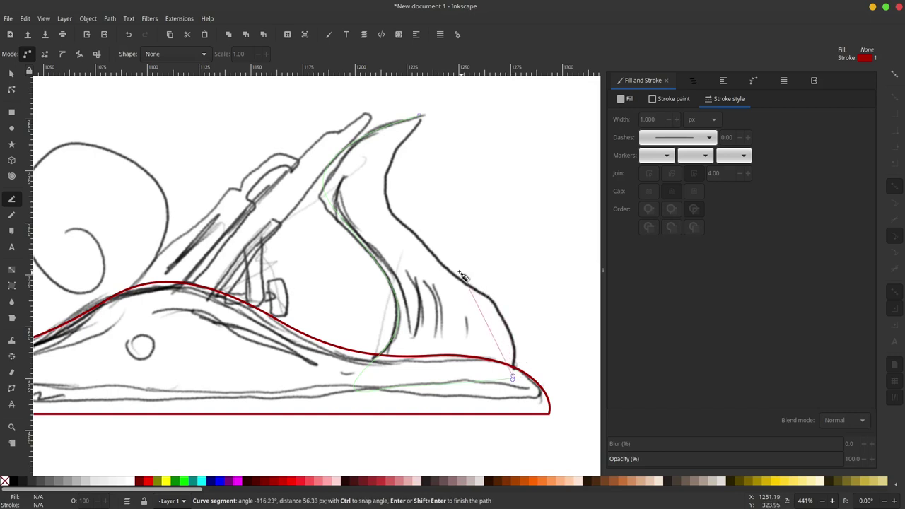
{"action": "left_click_drag", "start_coordinate": [461, 276], "coordinate": [379, 217]}
{"action": "left_click_drag", "start_coordinate": [399, 157], "coordinate": [423, 127]}
{"action": "left_click", "coordinate": [419, 116]}
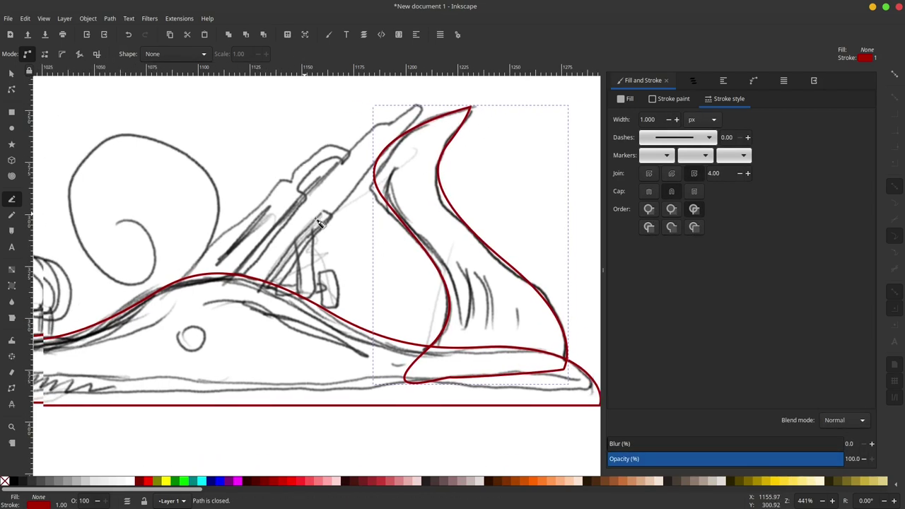
- Trace the angled blade and lever cap as a closed corner-point outline
{"action": "scroll", "coordinate": [315, 309], "scroll_direction": "up", "scroll_amount": 2}
{"action": "scroll", "coordinate": [316, 309], "scroll_direction": "left", "scroll_amount": 2}
{"action": "left_click", "coordinate": [244, 346]}
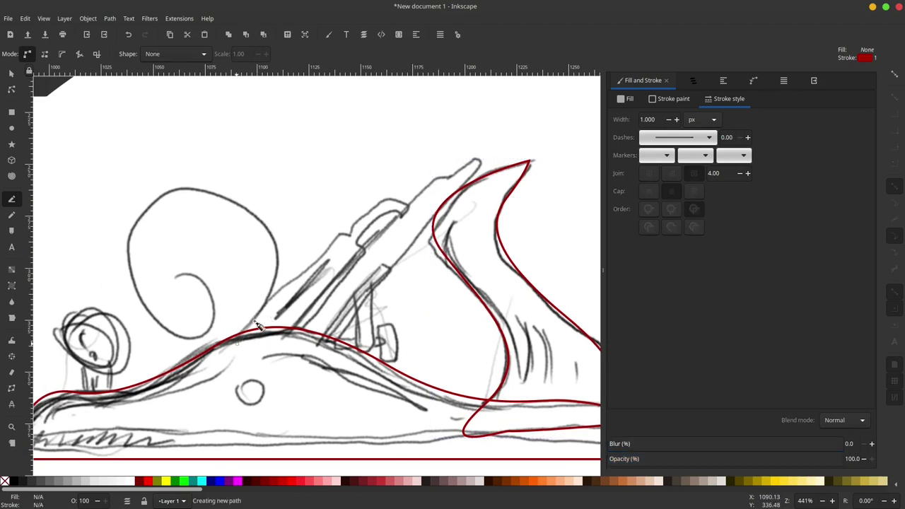
{"action": "left_click", "coordinate": [349, 240]}
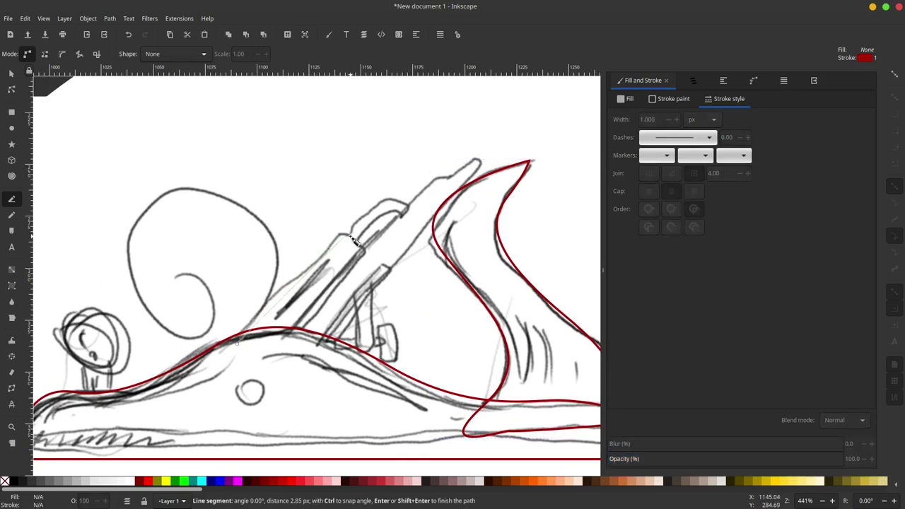
{"action": "left_click", "coordinate": [388, 203]}
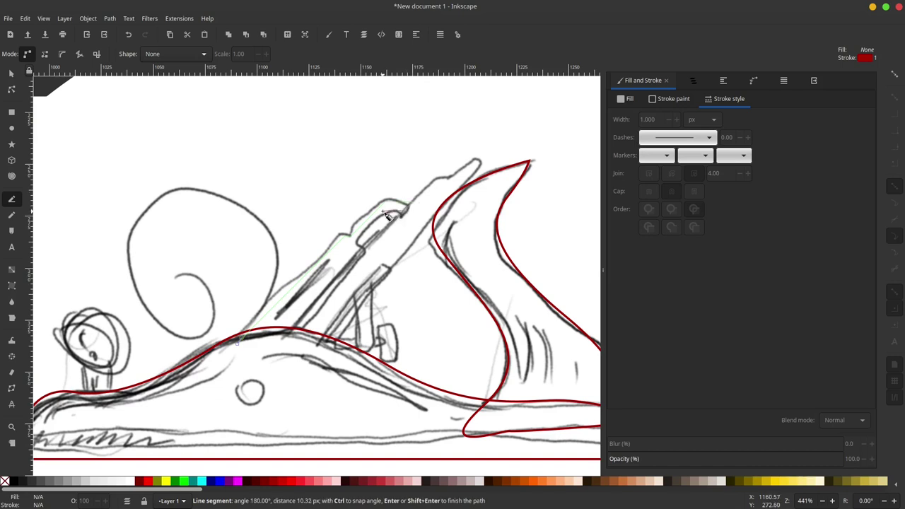
{"action": "left_click", "coordinate": [359, 243]}
{"action": "left_click", "coordinate": [364, 249]}
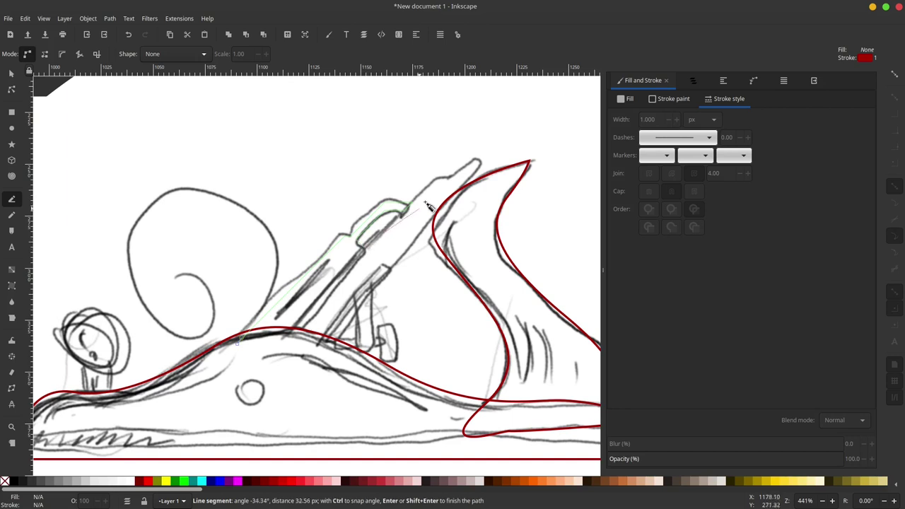
{"action": "left_click", "coordinate": [469, 158]}
{"action": "left_click", "coordinate": [478, 168]}
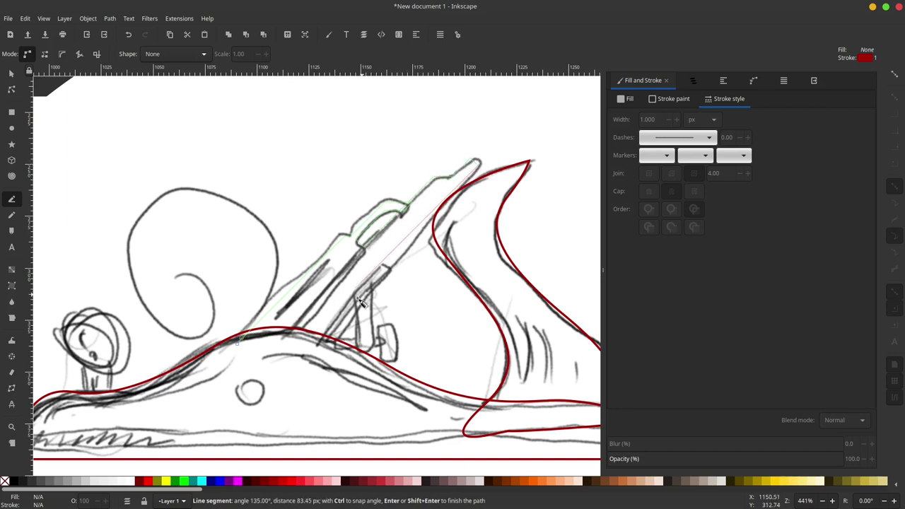
{"action": "left_click", "coordinate": [380, 266]}
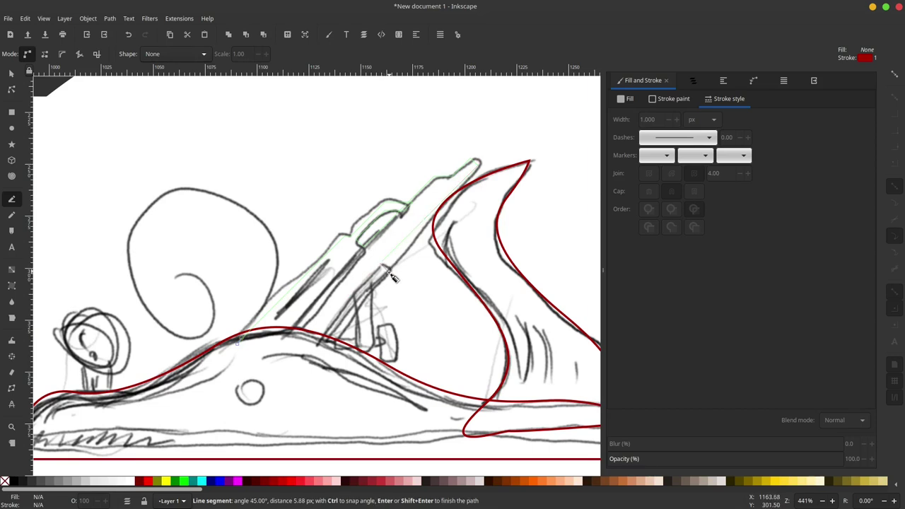
{"action": "left_click", "coordinate": [311, 348]}
{"action": "left_click", "coordinate": [261, 355]}
{"action": "left_click", "coordinate": [238, 343]}
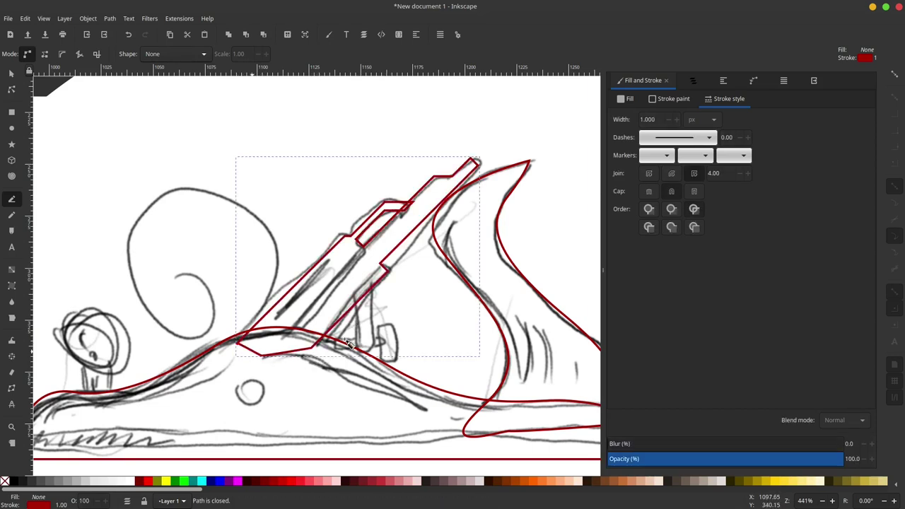
- Draw two fully rounded rectangular bars over the depth-adjuster sketch
{"action": "scroll", "coordinate": [346, 342], "scroll_direction": "up", "scroll_amount": 2, "text": "ctrl"}
{"action": "left_click", "coordinate": [11, 112]}
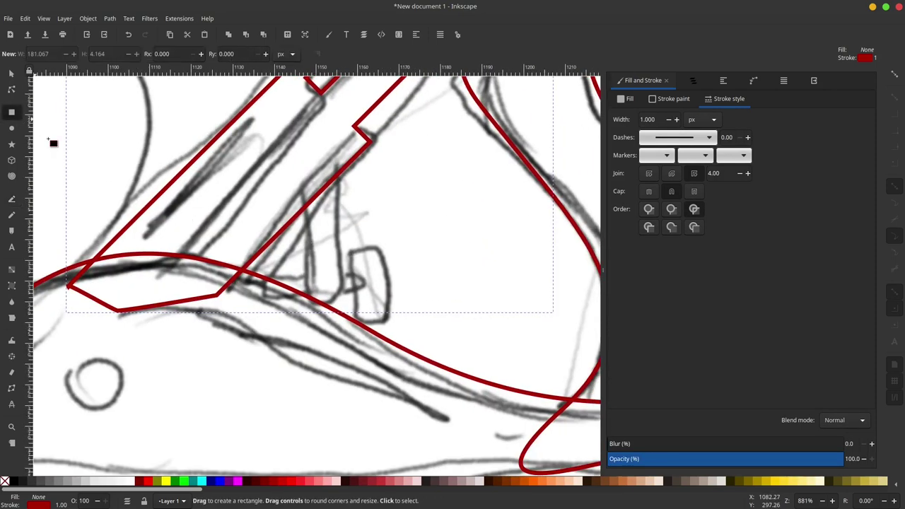
{"action": "left_click_drag", "start_coordinate": [312, 169], "coordinate": [337, 285]}
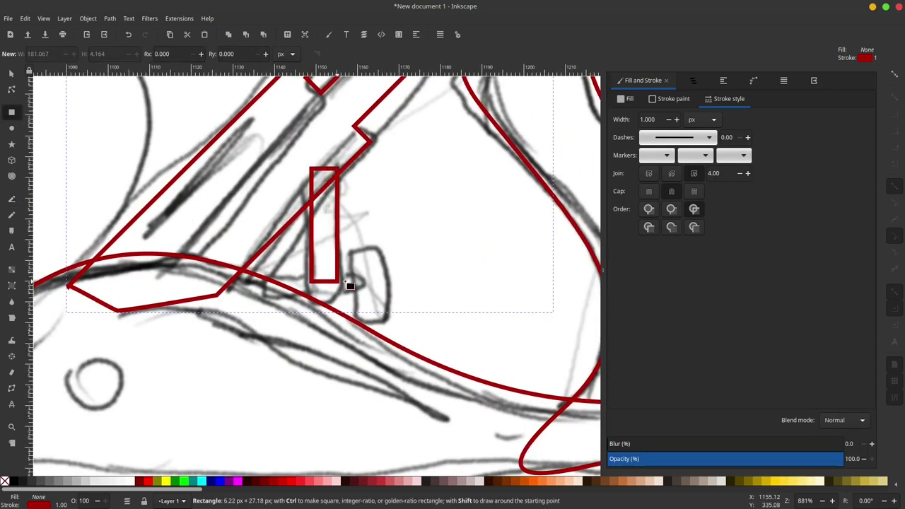
{"action": "left_click_drag", "start_coordinate": [336, 170], "coordinate": [342, 191]}
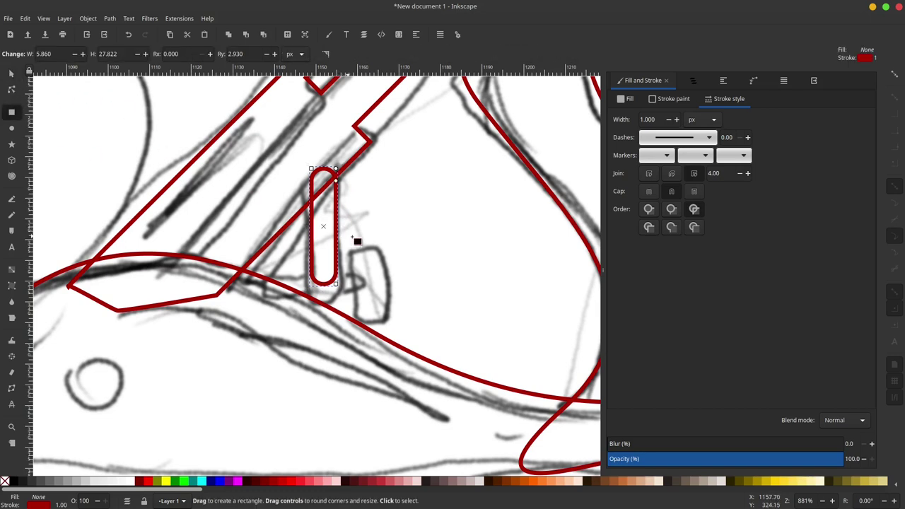
{"action": "left_click_drag", "start_coordinate": [349, 232], "coordinate": [382, 303]}
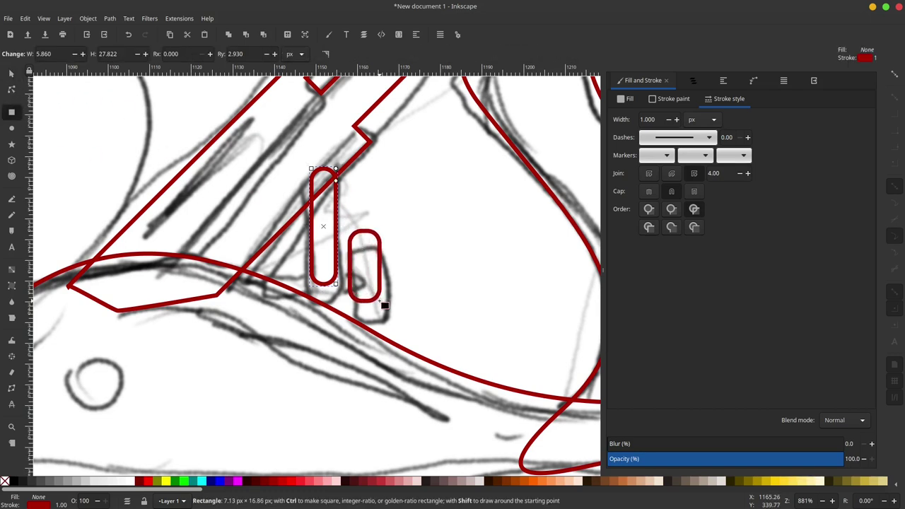
- Stretch the right bar taller, rotate the left bar 90° and flatten it into a thin strip
{"action": "left_click", "coordinate": [15, 79]}
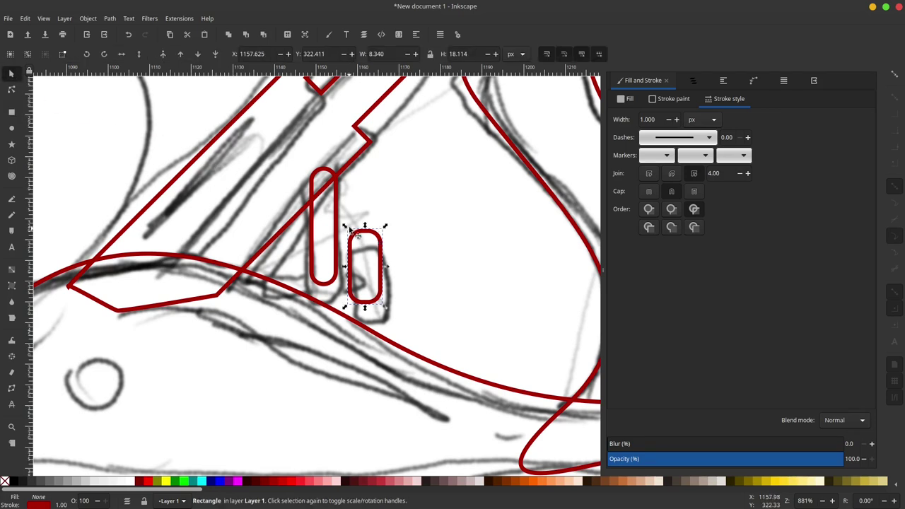
{"action": "left_click_drag", "start_coordinate": [365, 226], "coordinate": [365, 221]}
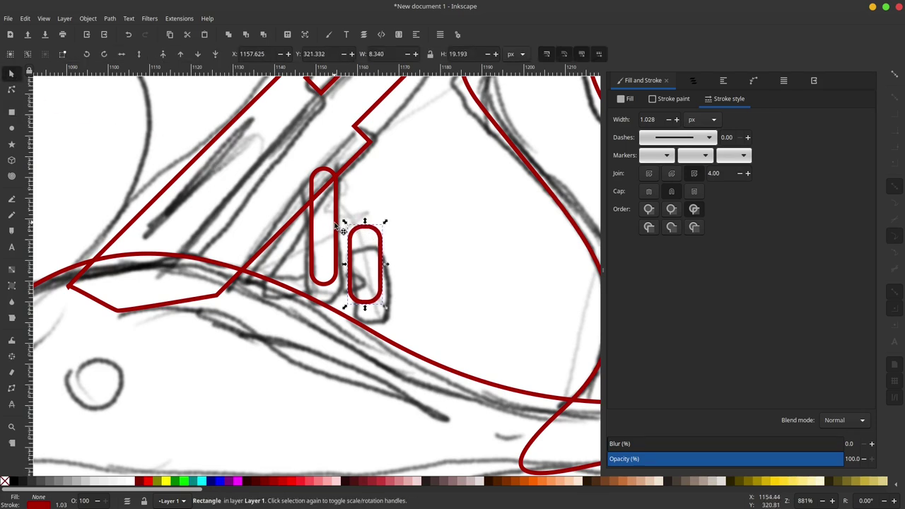
{"action": "left_click", "coordinate": [336, 224]}
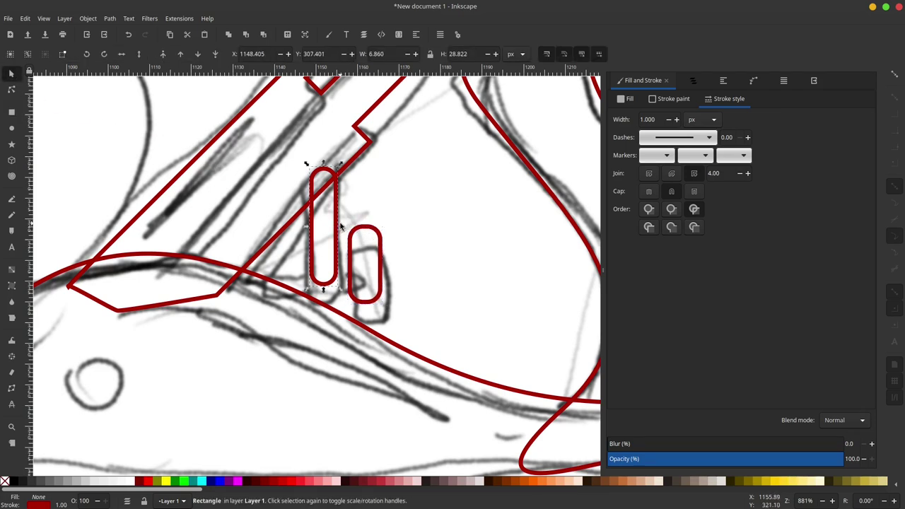
{"action": "left_click", "coordinate": [105, 54]}
{"action": "left_click_drag", "start_coordinate": [385, 215], "coordinate": [347, 242]}
{"action": "left_click_drag", "start_coordinate": [297, 228], "coordinate": [298, 243]}
- Centre the vertical bar on the horizontal strip with Align and Distribute, then nudge it left
{"action": "scroll", "coordinate": [305, 245], "scroll_direction": "up", "scroll_amount": 1}
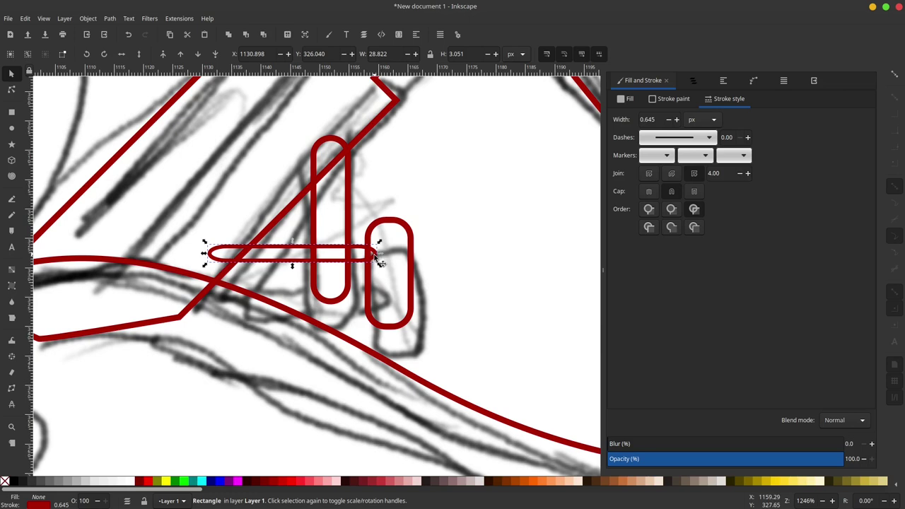
{"action": "left_click", "coordinate": [410, 247]}
{"action": "left_click", "coordinate": [364, 252], "text": "shift"}
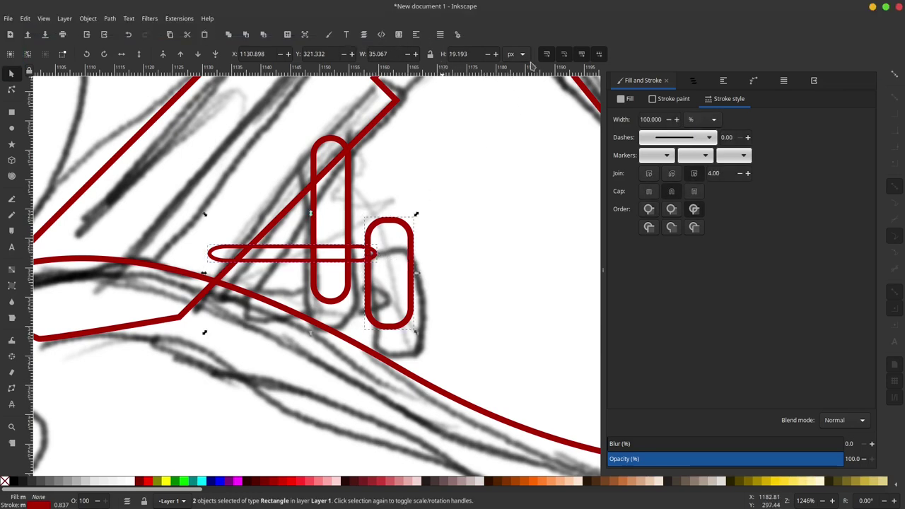
{"action": "left_click", "coordinate": [723, 82]}
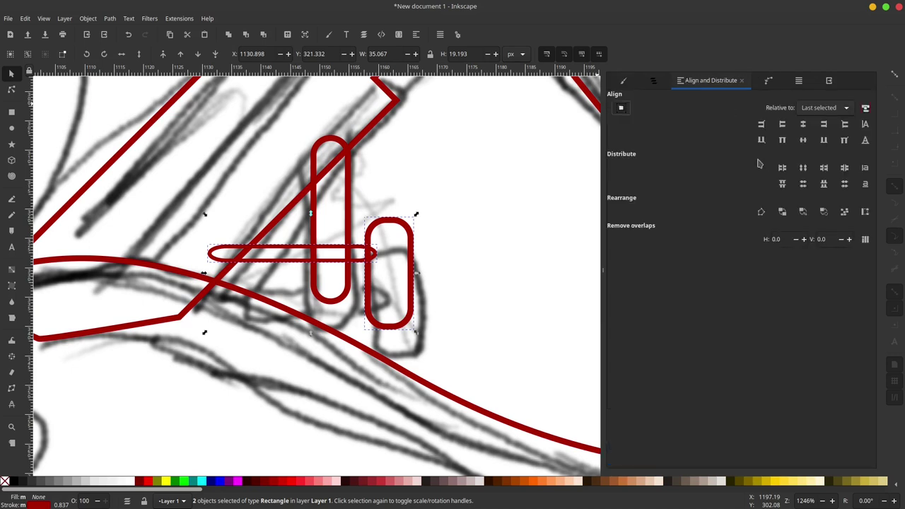
{"action": "left_click", "coordinate": [803, 140]}
{"action": "left_click", "coordinate": [410, 258]}
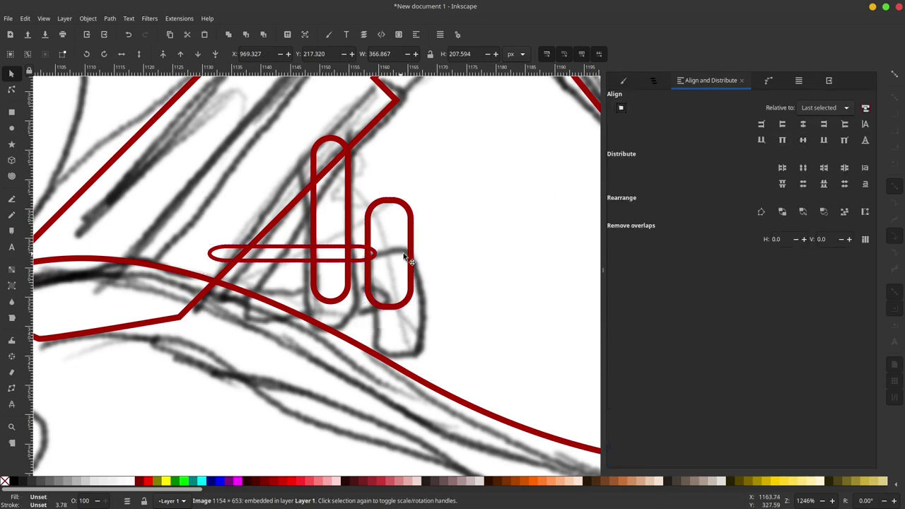
{"action": "left_click_drag", "start_coordinate": [410, 258], "coordinate": [406, 255]}
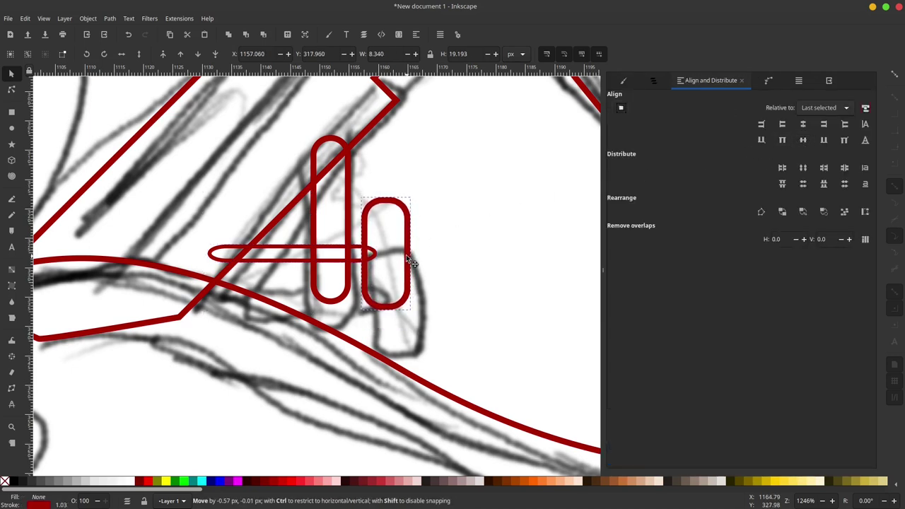
{"action": "scroll", "coordinate": [349, 256], "scroll_direction": "down", "scroll_amount": 4}
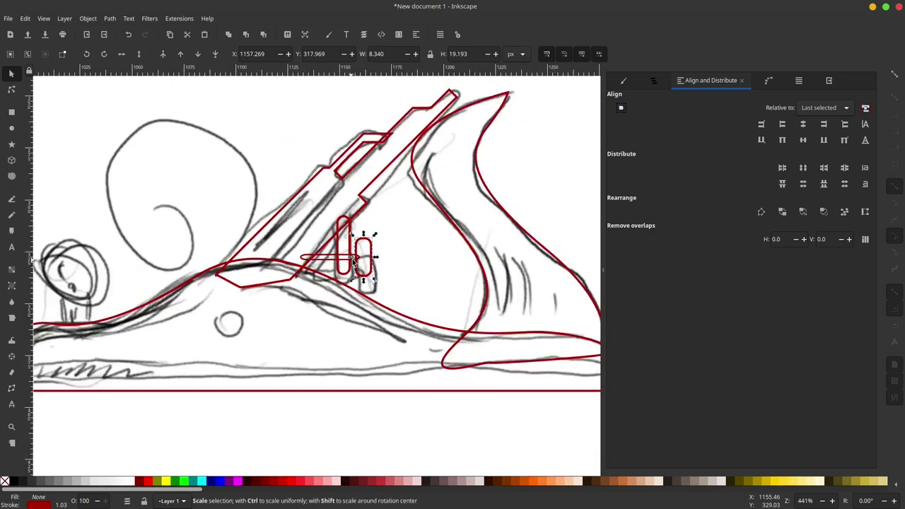
{"action": "scroll", "coordinate": [256, 229], "scroll_direction": "up", "scroll_amount": 3}
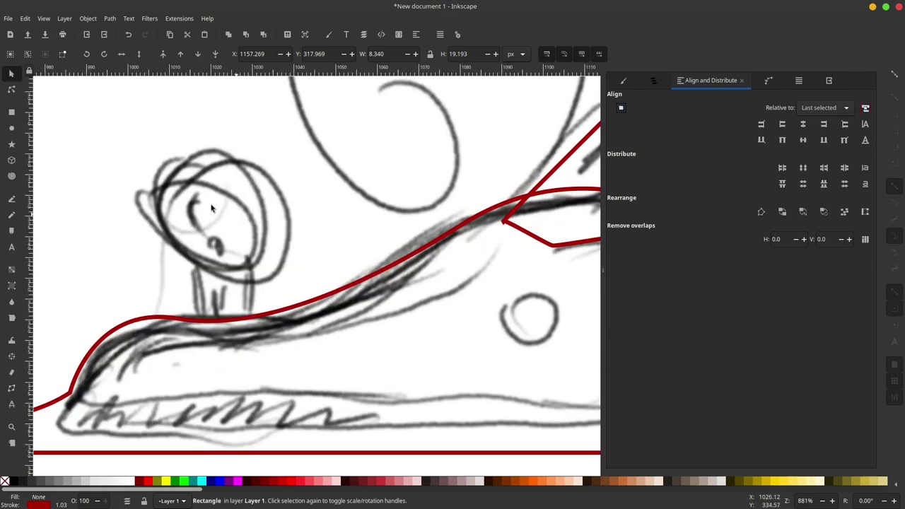
- Draw a circle for the front knob head and a rounded stem below it
{"action": "left_click", "coordinate": [12, 128]}
{"action": "left_click_drag", "start_coordinate": [188, 191], "coordinate": [234, 228]}
{"action": "left_click_drag", "start_coordinate": [277, 277], "coordinate": [283, 281]}
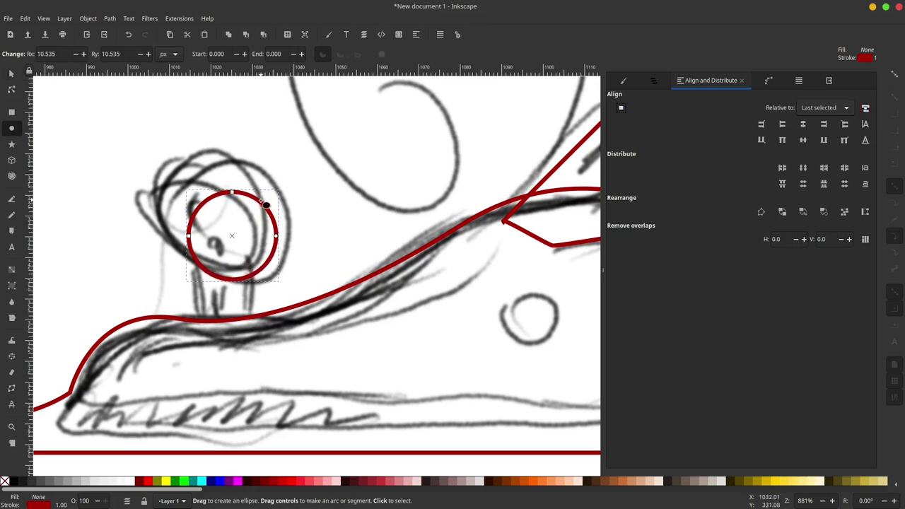
{"action": "left_click", "coordinate": [13, 92]}
{"action": "left_click", "coordinate": [11, 112]}
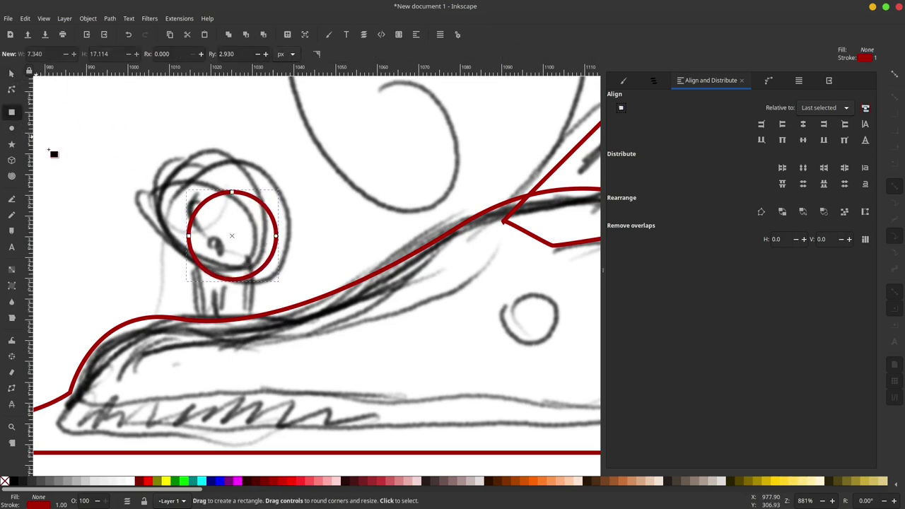
{"action": "left_click_drag", "start_coordinate": [219, 265], "coordinate": [245, 343]}
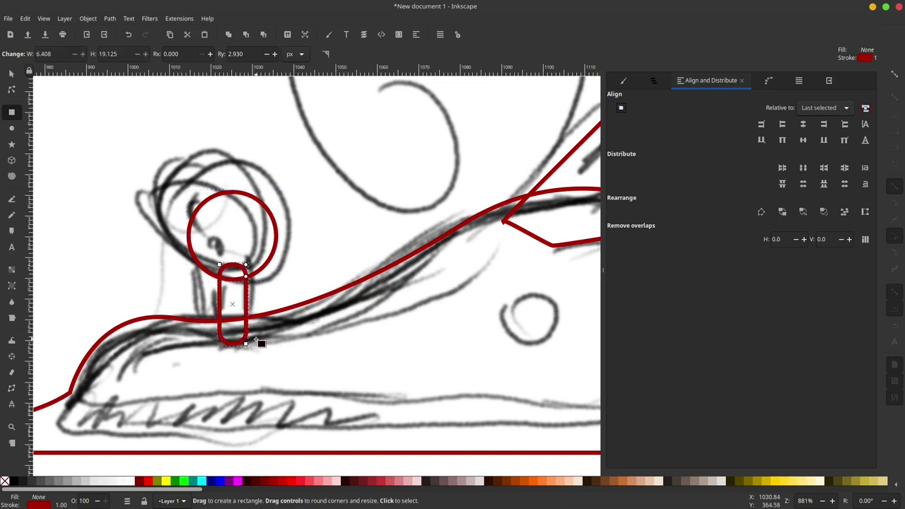
- Centre the knob circle and stem on one vertical axis
{"action": "left_click", "coordinate": [11, 73]}
{"action": "left_click", "coordinate": [258, 209]}
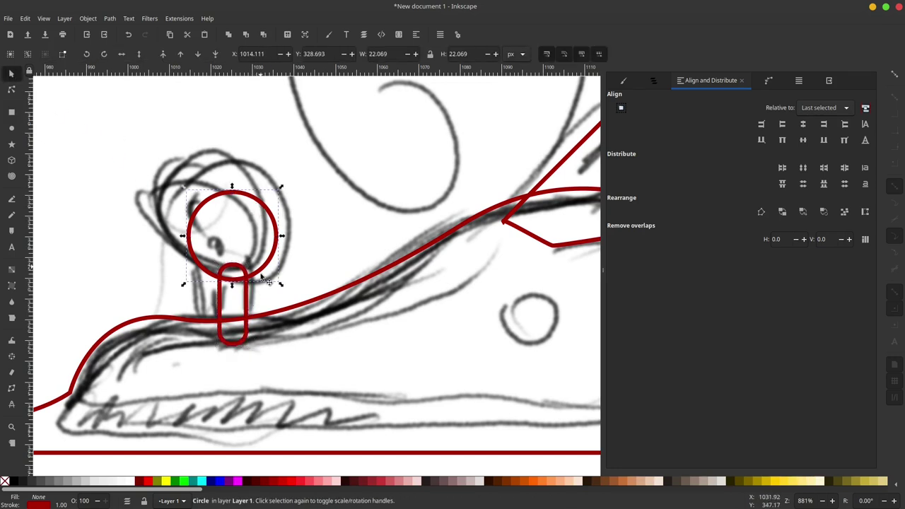
{"action": "left_click", "coordinate": [262, 305], "text": "shift"}
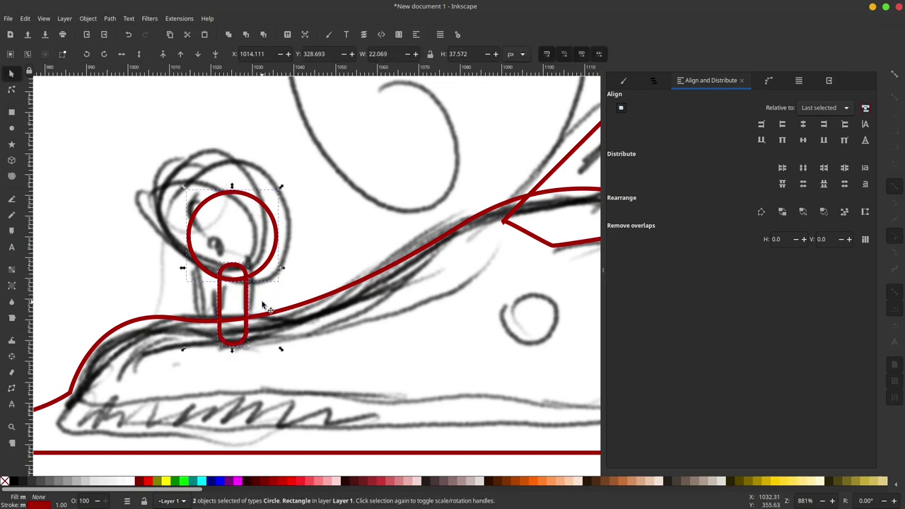
{"action": "left_click", "coordinate": [804, 125]}
- Union all eight traced plane pieces into a single shape
{"action": "scroll", "coordinate": [383, 308], "scroll_direction": "down", "scroll_amount": 1}
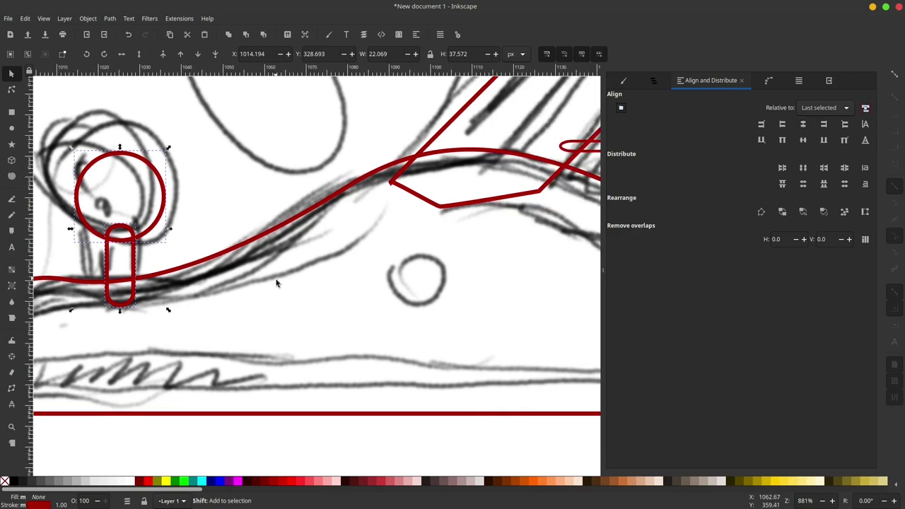
{"action": "scroll", "coordinate": [383, 309], "scroll_direction": "down", "scroll_amount": 2}
{"action": "scroll", "coordinate": [384, 242], "scroll_direction": "down", "scroll_amount": 1}
{"action": "scroll", "coordinate": [383, 242], "scroll_direction": "down", "scroll_amount": 1}
{"action": "scroll", "coordinate": [384, 244], "scroll_direction": "down", "scroll_amount": 1}
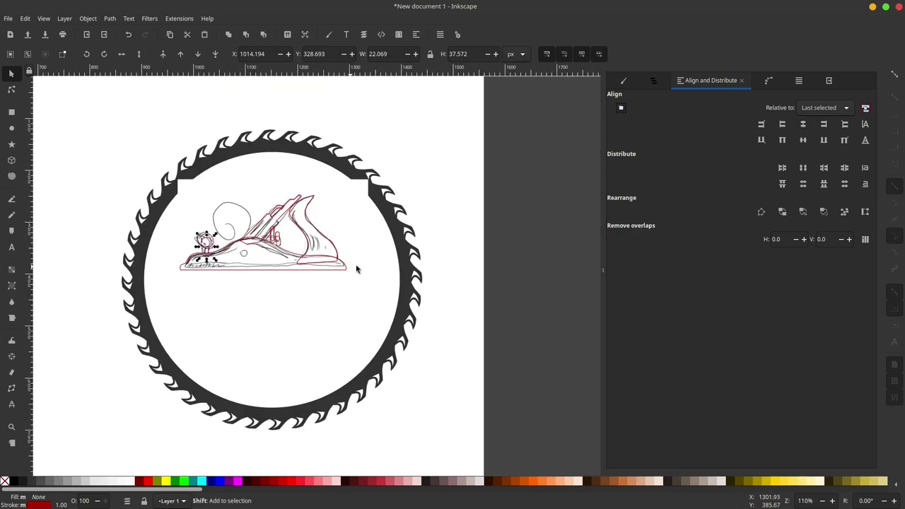
{"action": "left_click", "coordinate": [531, 175]}
{"action": "scroll", "coordinate": [380, 190], "scroll_direction": "up", "scroll_amount": 1}
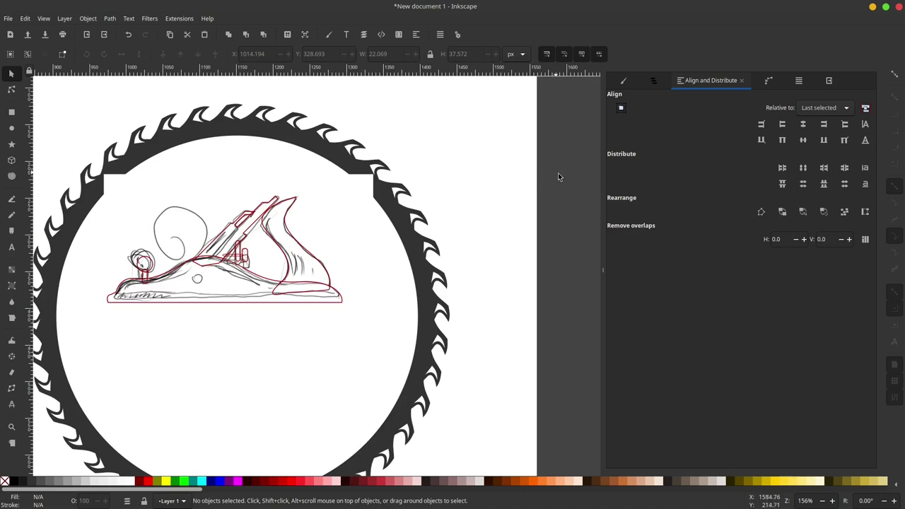
{"action": "left_click_drag", "start_coordinate": [562, 188], "coordinate": [93, 342]}
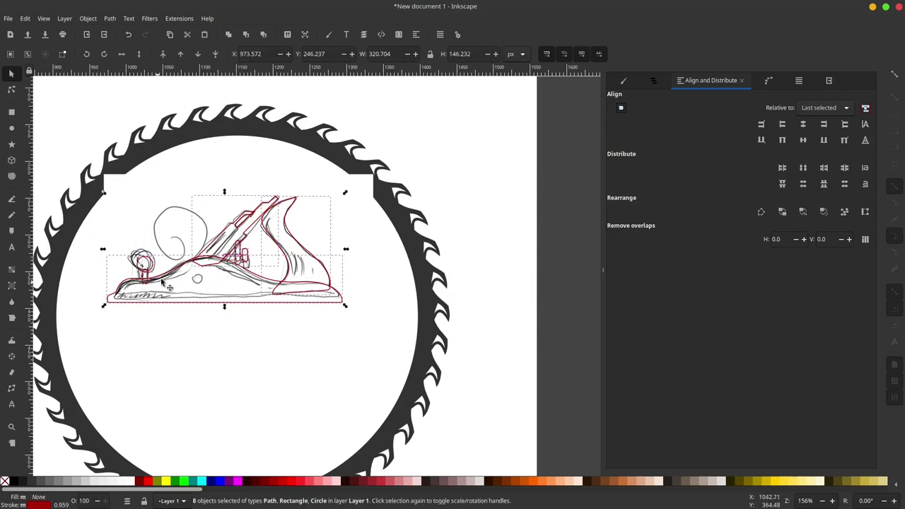
{"action": "left_click", "coordinate": [109, 18]}
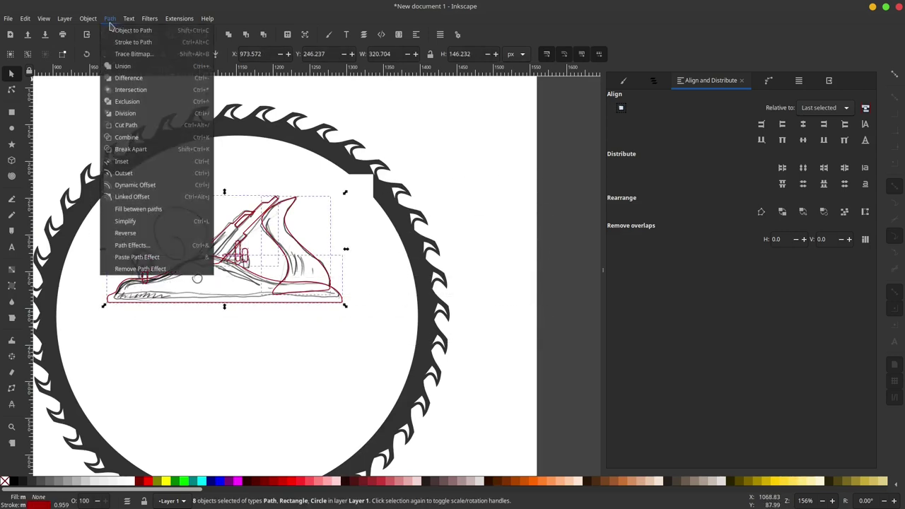
{"action": "left_click", "coordinate": [124, 65]}
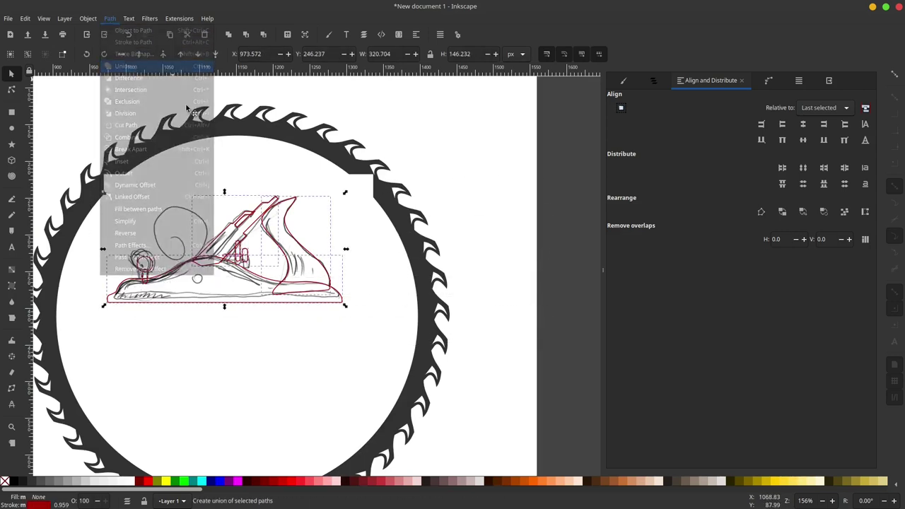
- Fill the merged plane dark grey and move the sketch image away from the logo
{"action": "left_click", "coordinate": [35, 483]}
{"action": "key", "text": "shift+Down"}
{"action": "key", "text": "shift+Down"}
{"action": "key", "text": "shift+Down"}
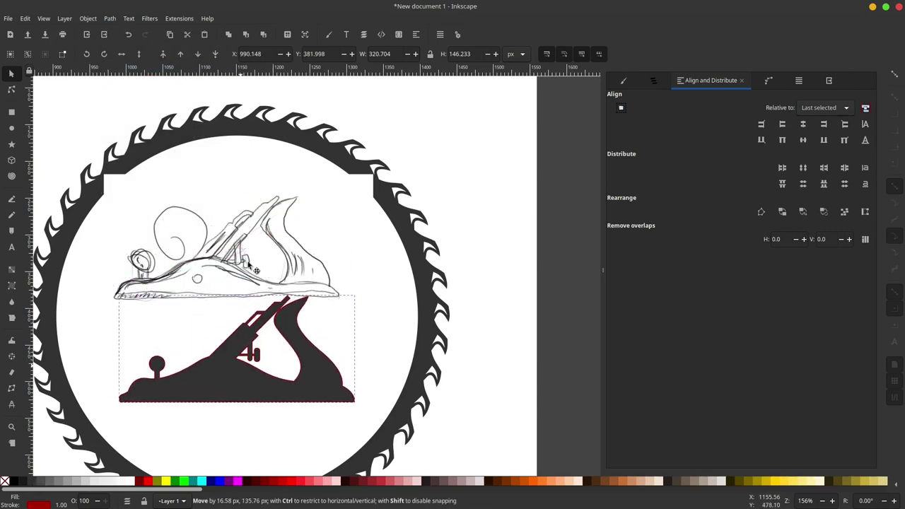
{"action": "left_click", "coordinate": [201, 278]}
{"action": "left_click_drag", "start_coordinate": [201, 278], "coordinate": [759, 10]}
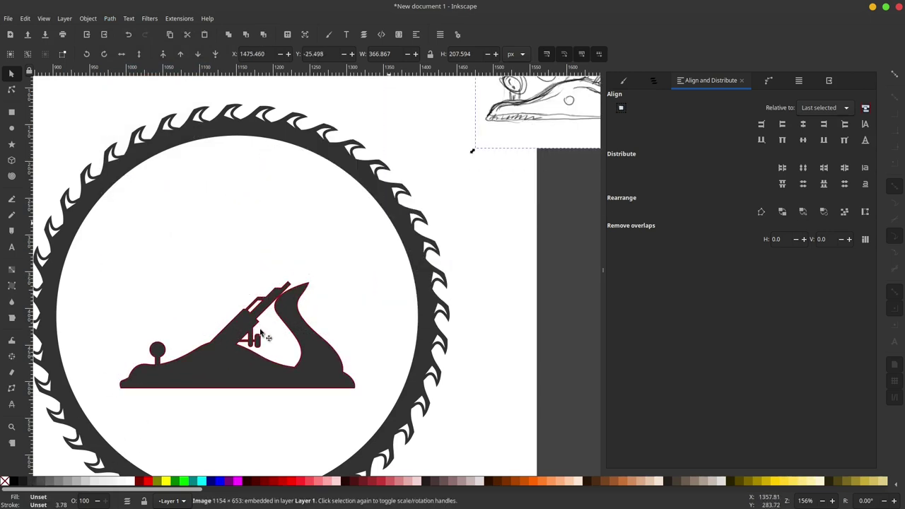
- Raise the plane silhouette inside the ring, remove its red outline, and centre it
{"action": "left_click_drag", "start_coordinate": [255, 380], "coordinate": [255, 301]}
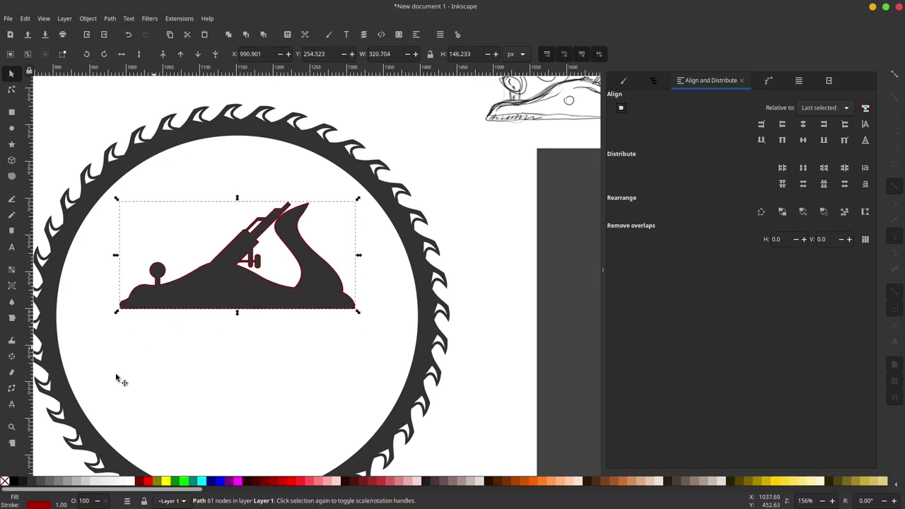
{"action": "scroll", "coordinate": [228, 263], "scroll_direction": "up", "scroll_amount": 1, "text": "ctrl"}
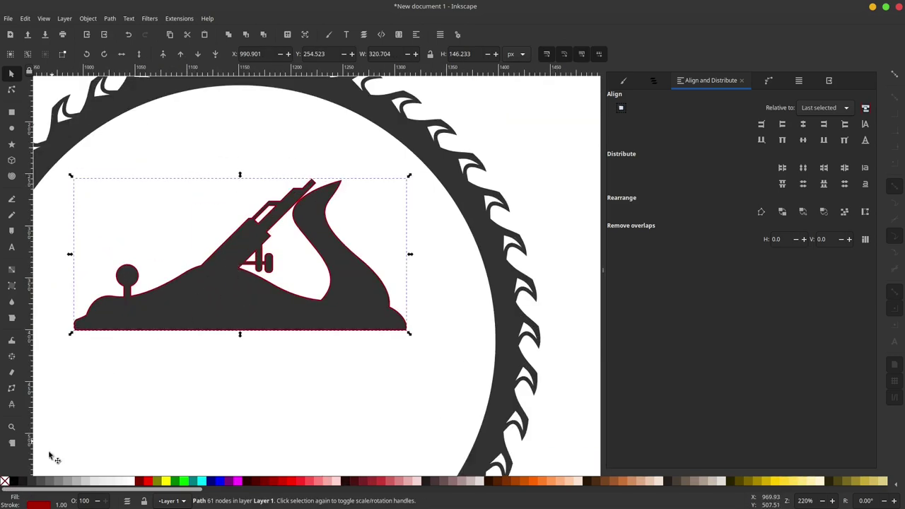
{"action": "left_click", "coordinate": [5, 482], "text": "shift"}
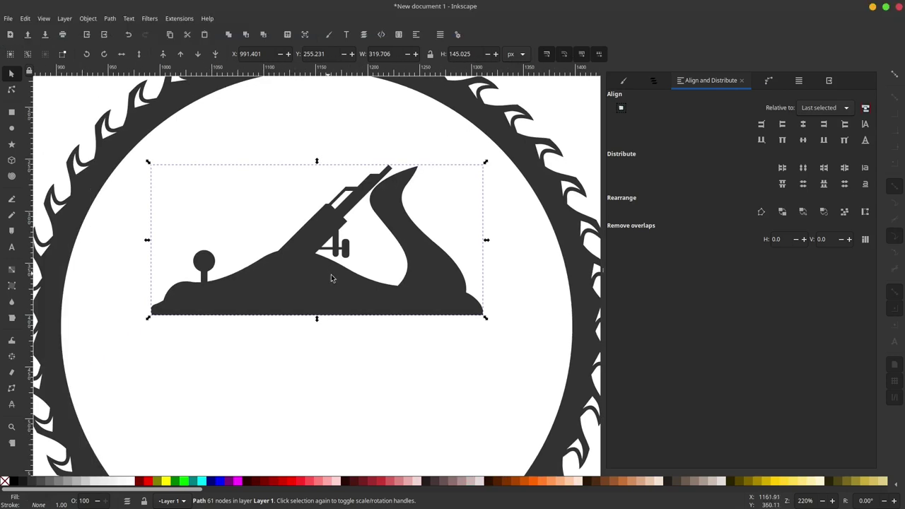
{"action": "left_click_drag", "start_coordinate": [331, 278], "coordinate": [311, 258]}
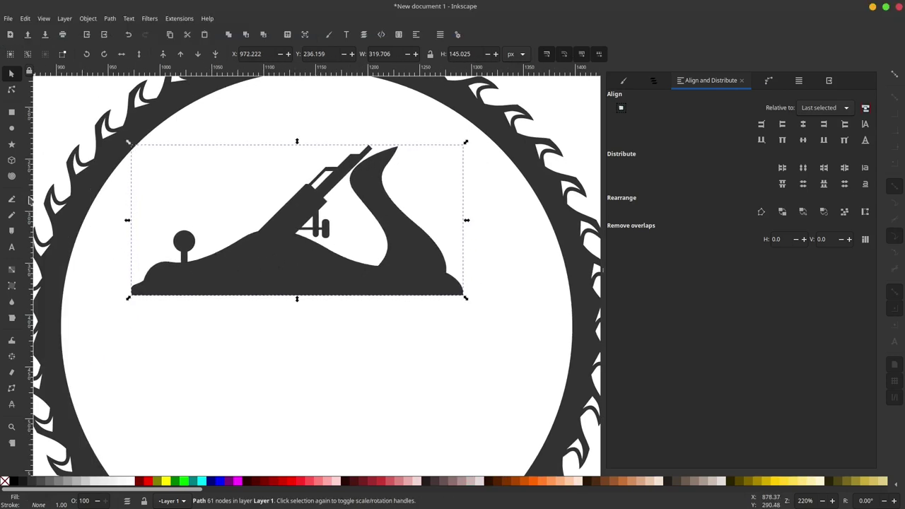
- Draw a white ellipse-tapered highlight strip down the rear handle and reshape its outline
{"action": "left_click", "coordinate": [12, 200]}
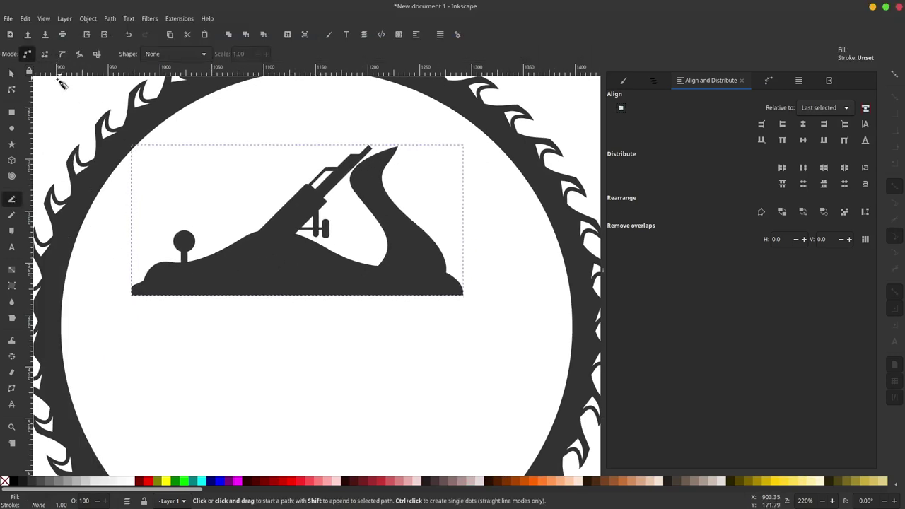
{"action": "left_click", "coordinate": [200, 55]}
{"action": "left_click", "coordinate": [191, 96]}
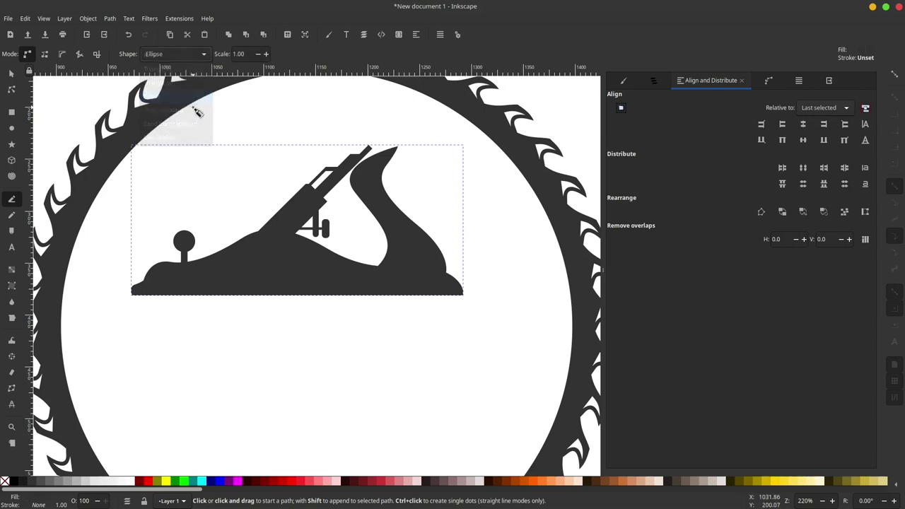
{"action": "scroll", "coordinate": [383, 202], "scroll_direction": "up", "scroll_amount": 2, "text": "ctrl"}
{"action": "left_click", "coordinate": [366, 125]}
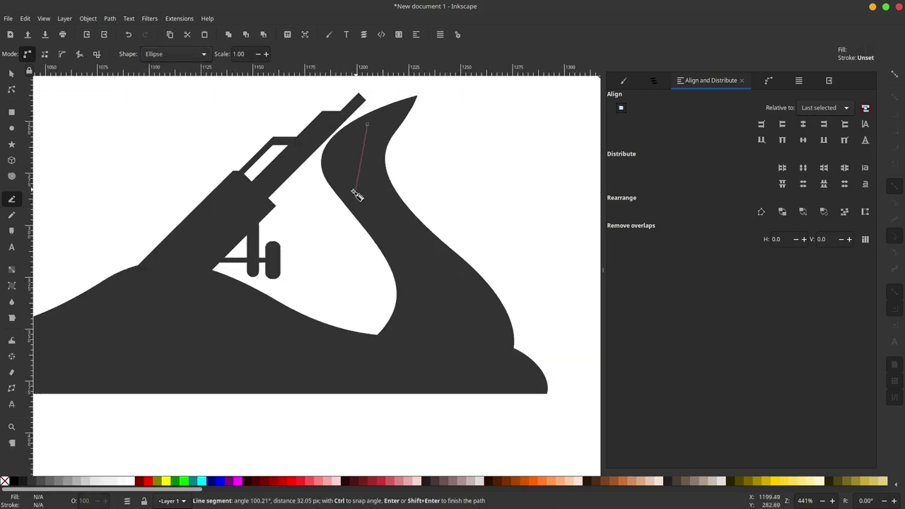
{"action": "left_click_drag", "start_coordinate": [355, 193], "coordinate": [404, 242]}
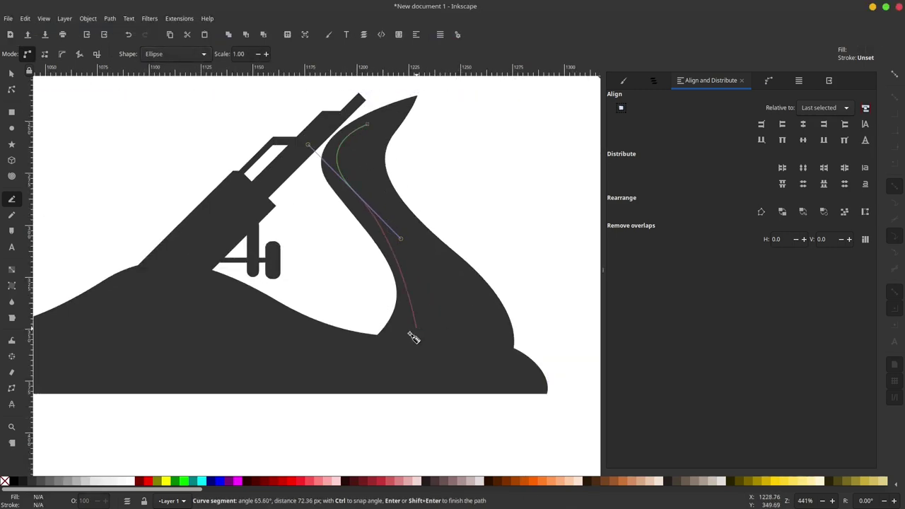
{"action": "mouse_move", "coordinate": [410, 323]}
{"action": "left_mouse_down"}
{"action": "mouse_move", "coordinate": [375, 354]}
{"action": "mouse_move", "coordinate": [376, 344]}
{"action": "left_mouse_up"}
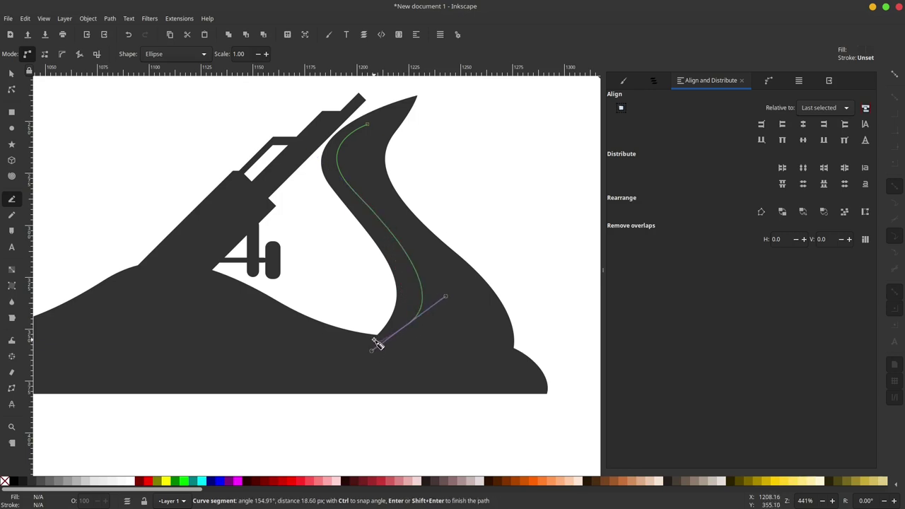
{"action": "key", "text": "Return"}
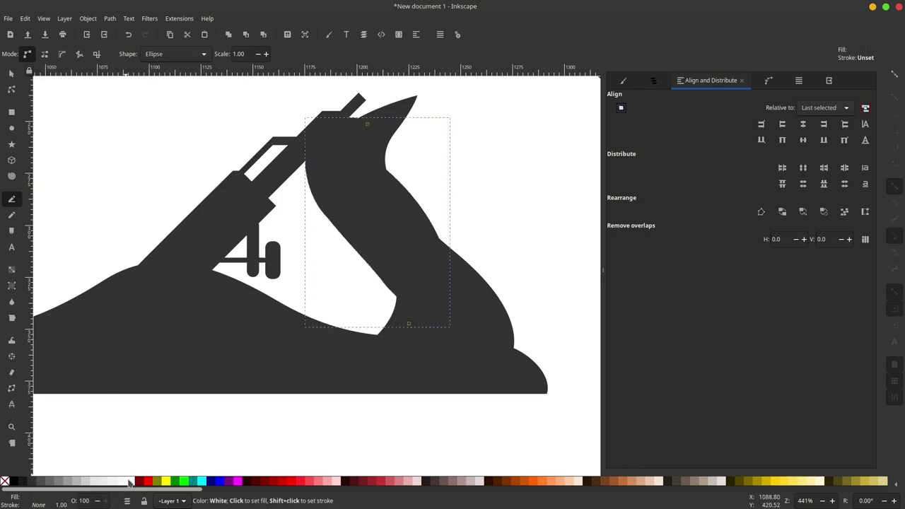
{"action": "left_click", "coordinate": [131, 479]}
{"action": "left_click", "coordinate": [11, 89]}
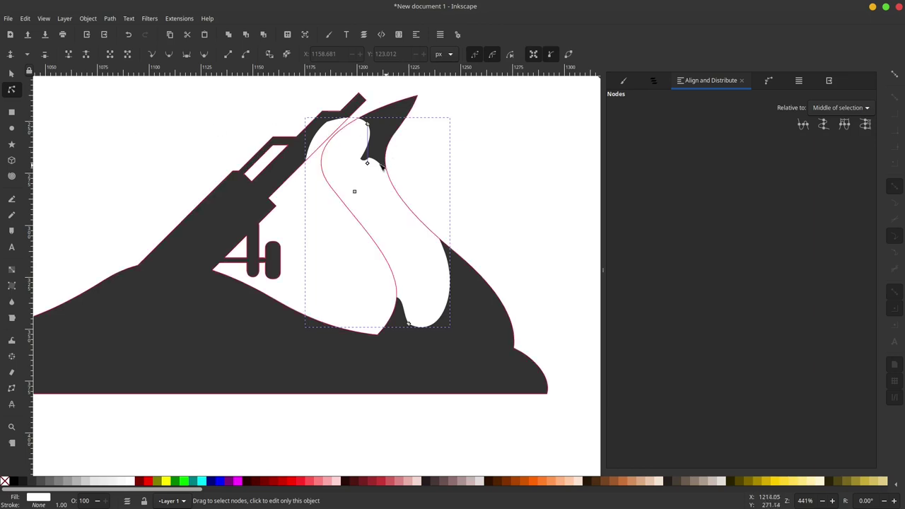
{"action": "mouse_move", "coordinate": [357, 169]}
{"action": "left_mouse_down"}
{"action": "mouse_move", "coordinate": [367, 145]}
{"action": "mouse_move", "coordinate": [346, 180]}
{"action": "left_mouse_up"}
- Draw a second tapered highlight curve inside the rear handle
{"action": "left_click", "coordinate": [11, 199]}
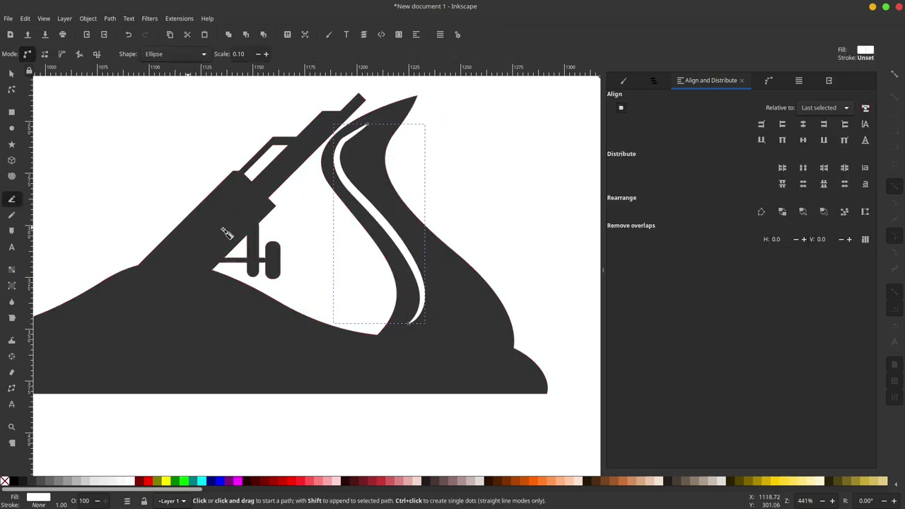
{"action": "left_click", "coordinate": [431, 264]}
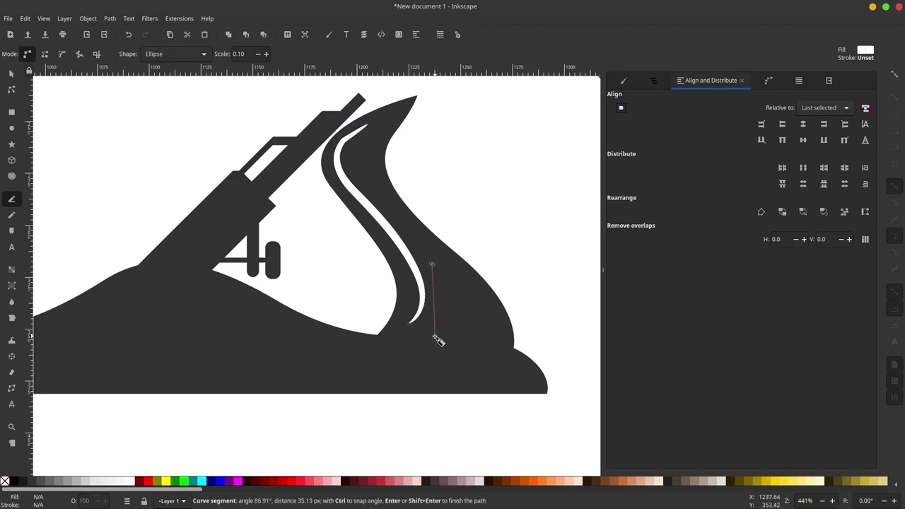
{"action": "left_click_drag", "start_coordinate": [434, 338], "coordinate": [401, 361]}
{"action": "key", "text": "Escape"}
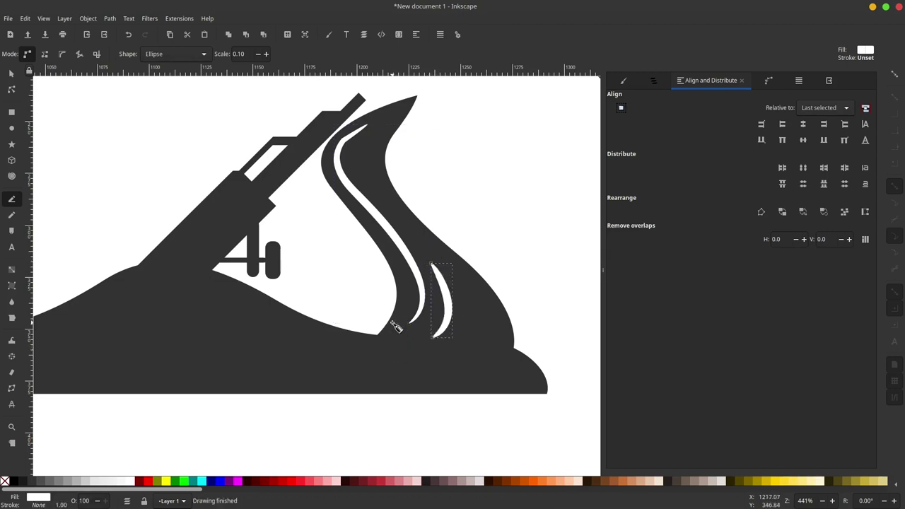
{"action": "scroll", "coordinate": [389, 268], "scroll_direction": "left", "scroll_amount": 3}
{"action": "scroll", "coordinate": [401, 230], "scroll_direction": "left", "scroll_amount": 3}
{"action": "scroll", "coordinate": [226, 297], "scroll_direction": "left", "scroll_amount": 2}
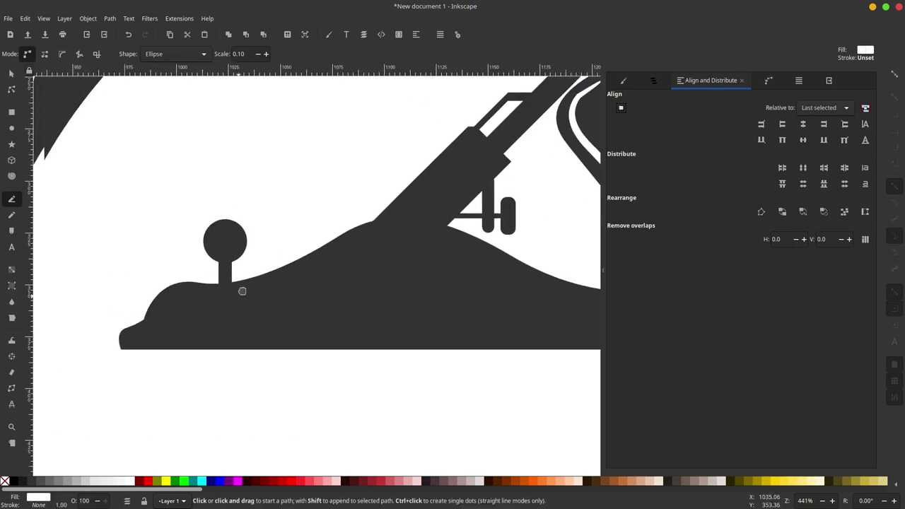
- Draw a tapered white highlight from the front knob's base up the body's slope
{"action": "left_click", "coordinate": [160, 311]}
{"action": "left_click_drag", "start_coordinate": [199, 286], "coordinate": [244, 283]}
{"action": "left_click_drag", "start_coordinate": [322, 254], "coordinate": [369, 220]}
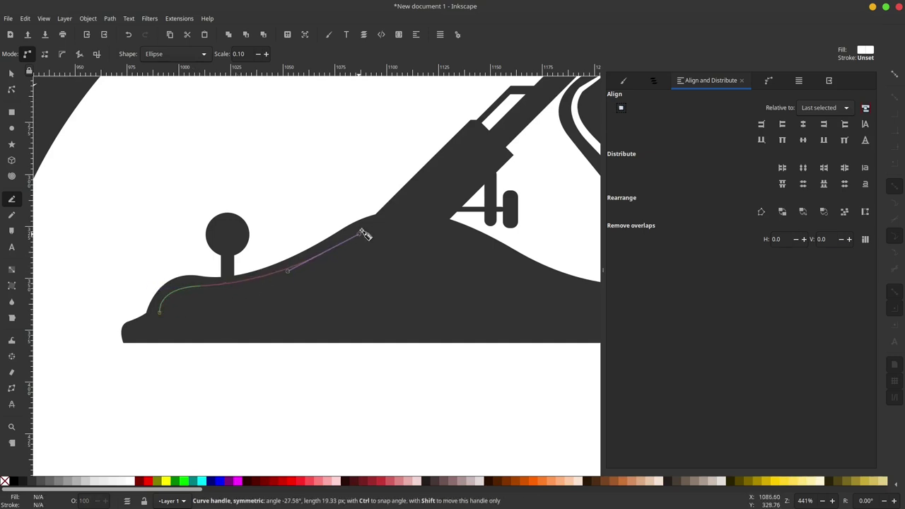
{"action": "key", "text": "Return"}
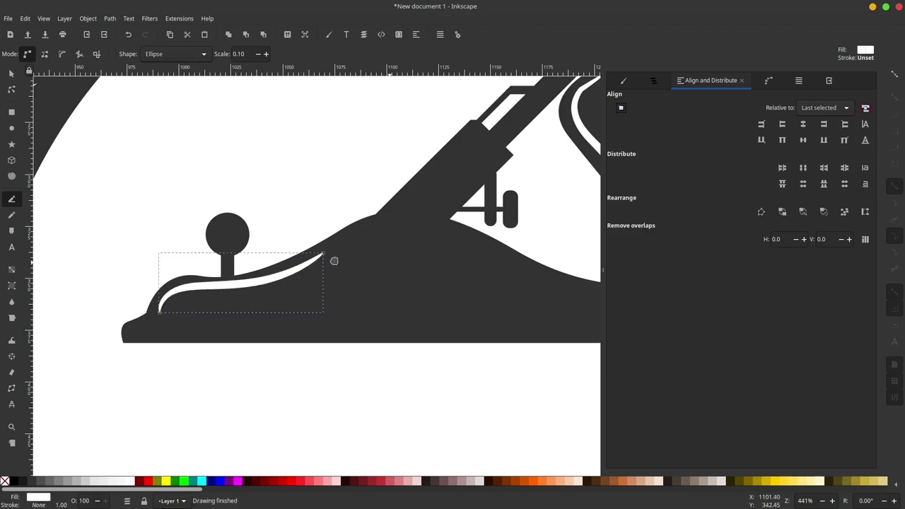
{"action": "scroll", "coordinate": [304, 251], "scroll_direction": "right", "scroll_amount": 4}
- Draw a long tapered highlight across the plane's back toward the heel
{"action": "left_click", "coordinate": [237, 237]}
{"action": "scroll", "coordinate": [353, 223], "scroll_direction": "down", "scroll_amount": 2}
{"action": "scroll", "coordinate": [353, 223], "scroll_direction": "right", "scroll_amount": 2}
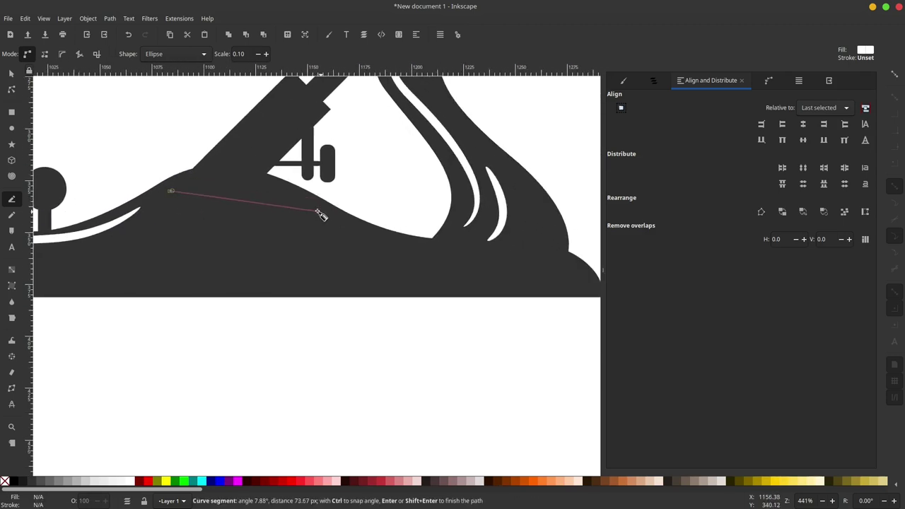
{"action": "left_click_drag", "start_coordinate": [317, 210], "coordinate": [408, 257]}
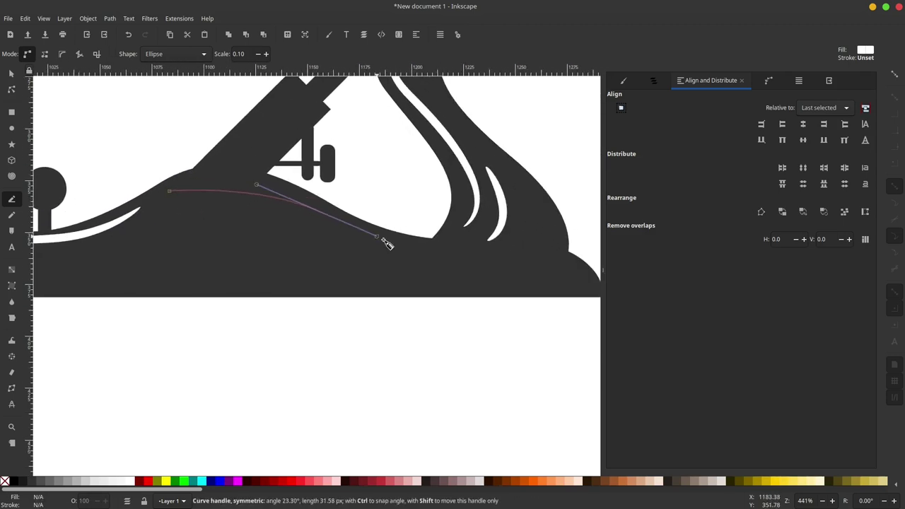
{"action": "scroll", "coordinate": [537, 260], "scroll_direction": "right", "scroll_amount": 2}
{"action": "left_click_drag", "start_coordinate": [475, 250], "coordinate": [519, 260]}
{"action": "left_click", "coordinate": [532, 281]}
{"action": "key", "text": "Return"}
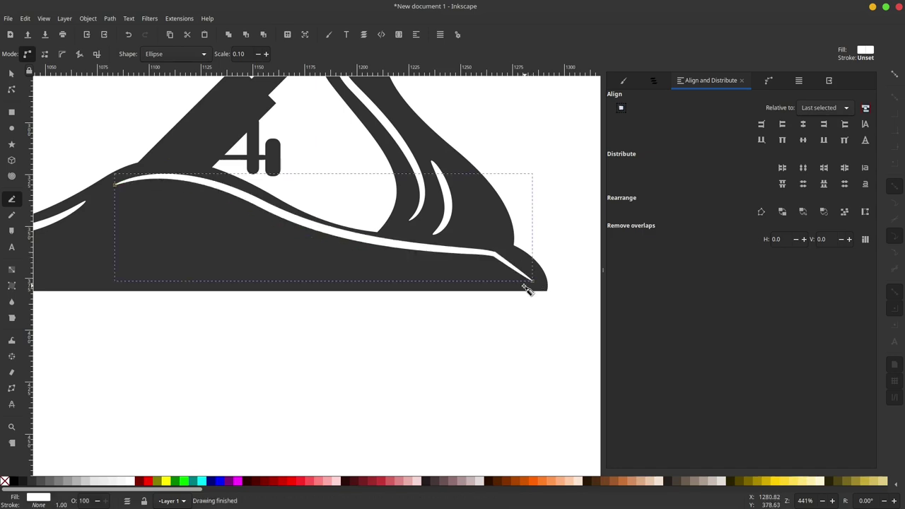
- Adjust the long highlight's curve near the heel into a hooked end
{"action": "left_click", "coordinate": [12, 89]}
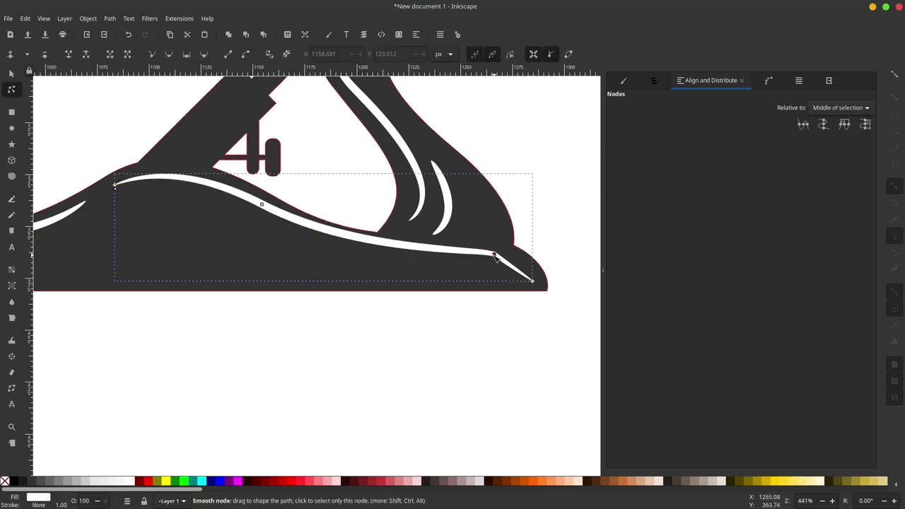
{"action": "left_click", "coordinate": [494, 254]}
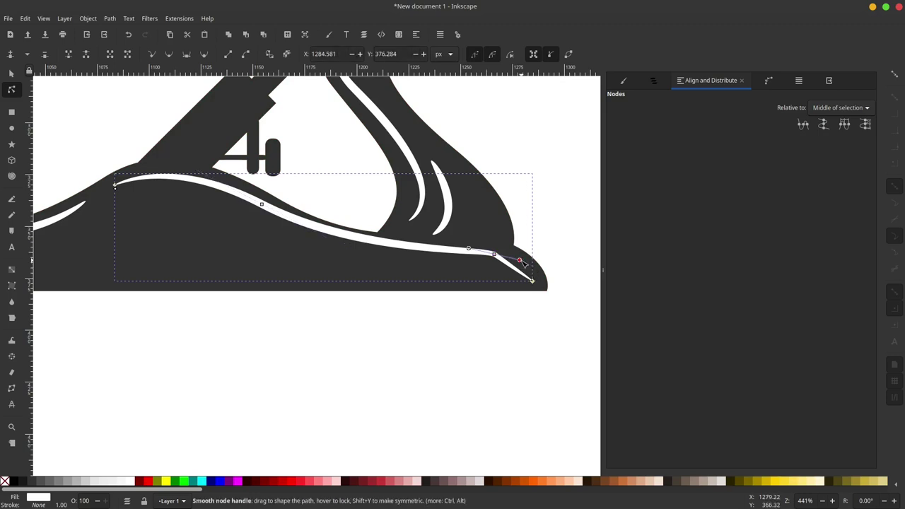
{"action": "left_click_drag", "start_coordinate": [519, 260], "coordinate": [544, 256]}
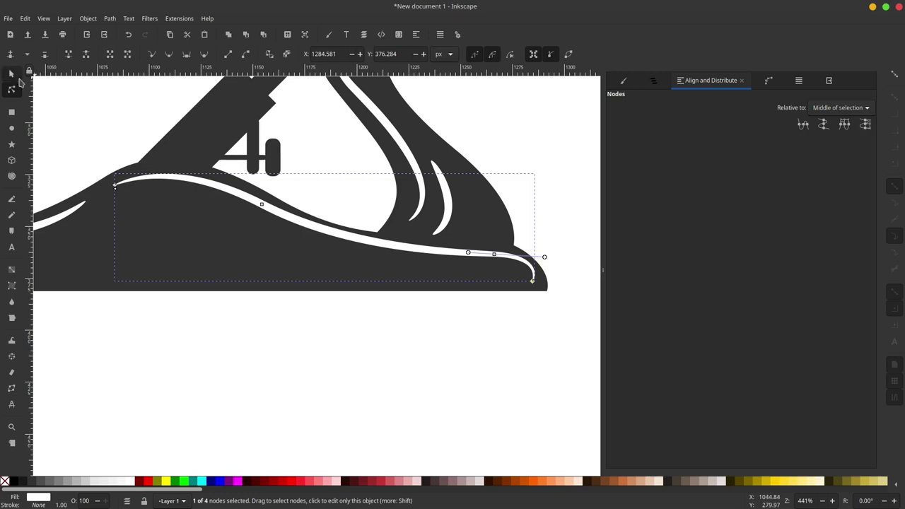
{"action": "left_click", "coordinate": [12, 73]}
- Draw a spiro crescent highlight inside the round front knob and thin its top
{"action": "left_click", "coordinate": [12, 200]}
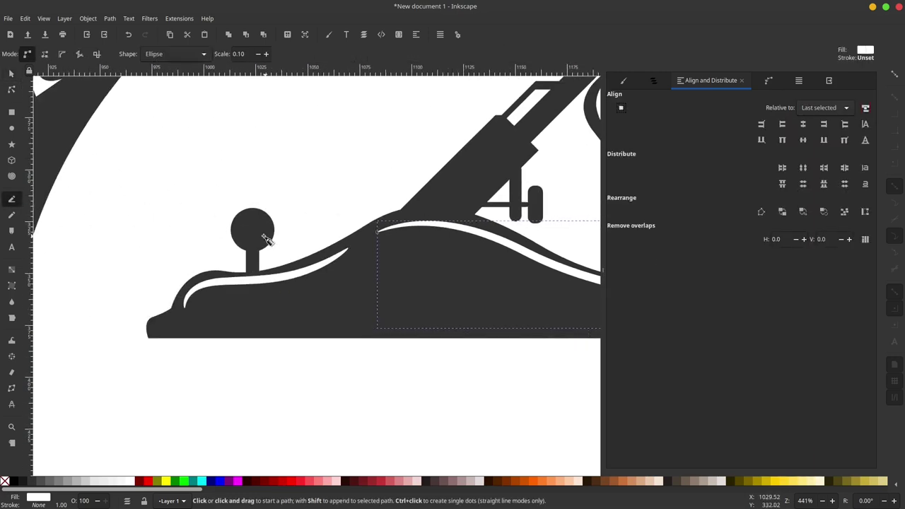
{"action": "scroll", "coordinate": [256, 237], "scroll_direction": "up", "scroll_amount": 2}
{"action": "left_click", "coordinate": [45, 55]}
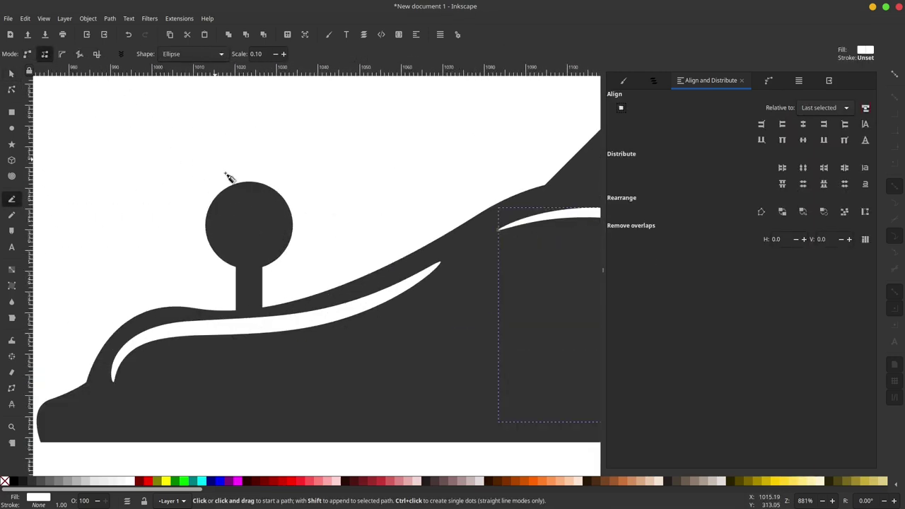
{"action": "scroll", "coordinate": [240, 219], "scroll_direction": "up", "scroll_amount": 1}
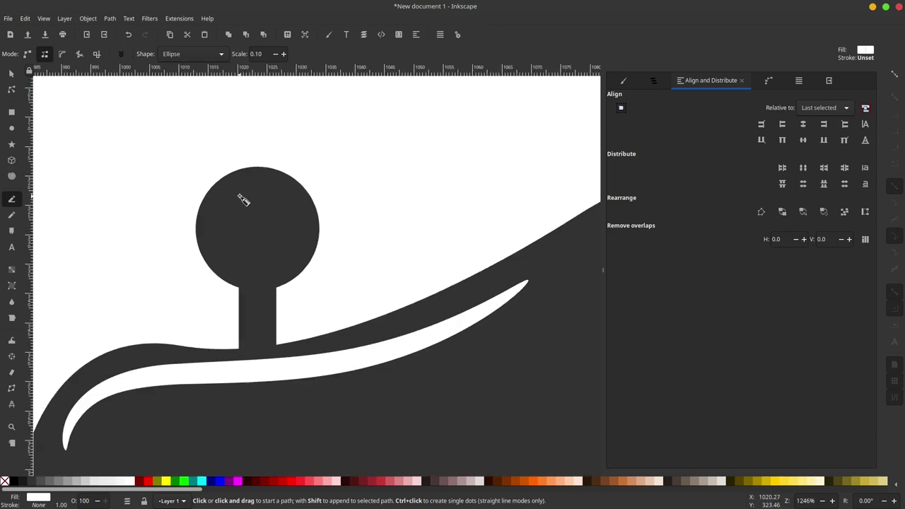
{"action": "left_click", "coordinate": [248, 180]}
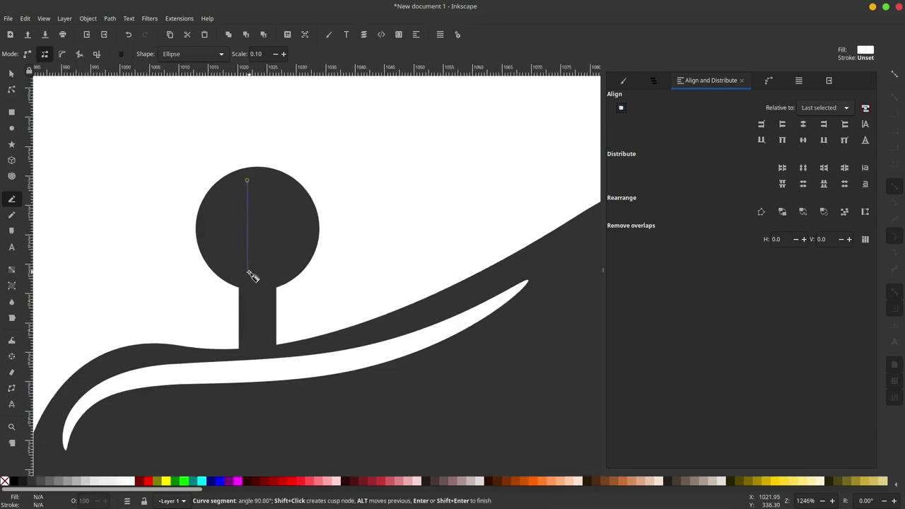
{"action": "left_click", "coordinate": [248, 276]}
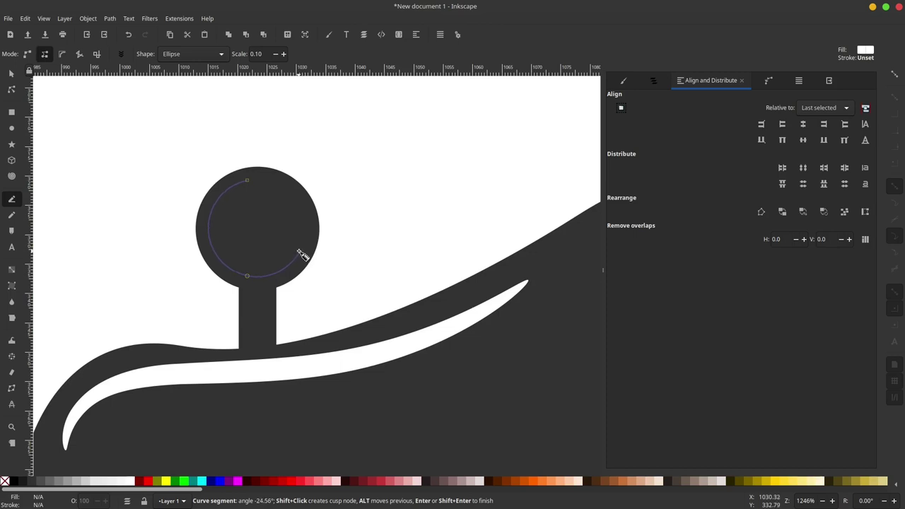
{"action": "double_click", "coordinate": [300, 252]}
{"action": "left_click", "coordinate": [12, 89]}
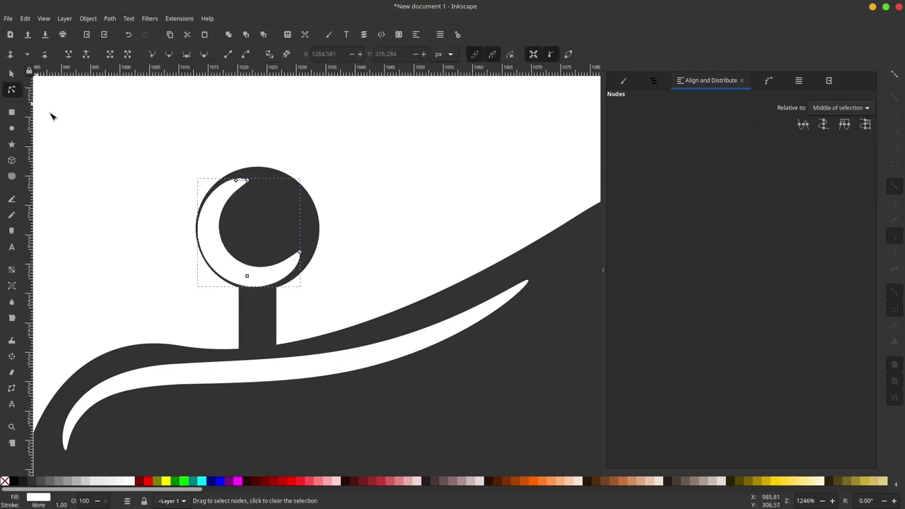
{"action": "left_click_drag", "start_coordinate": [246, 181], "coordinate": [246, 180]}
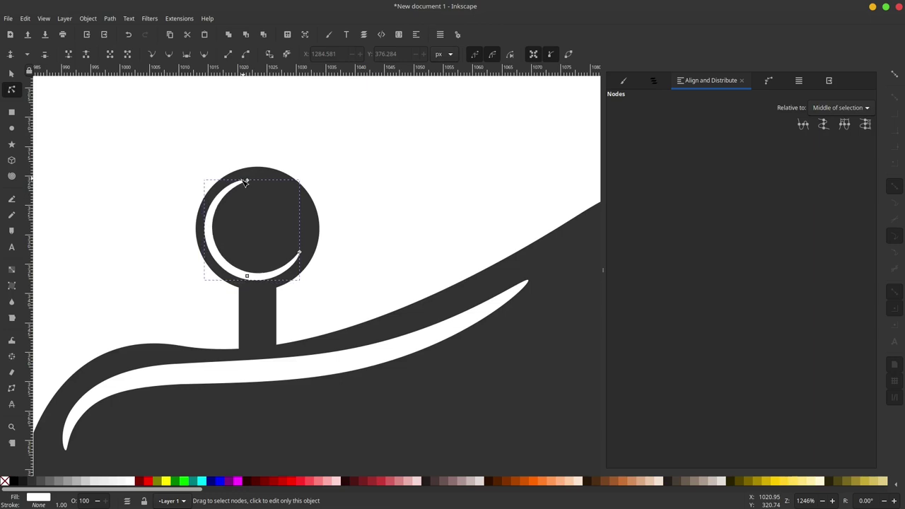
{"action": "left_click", "coordinate": [11, 73]}
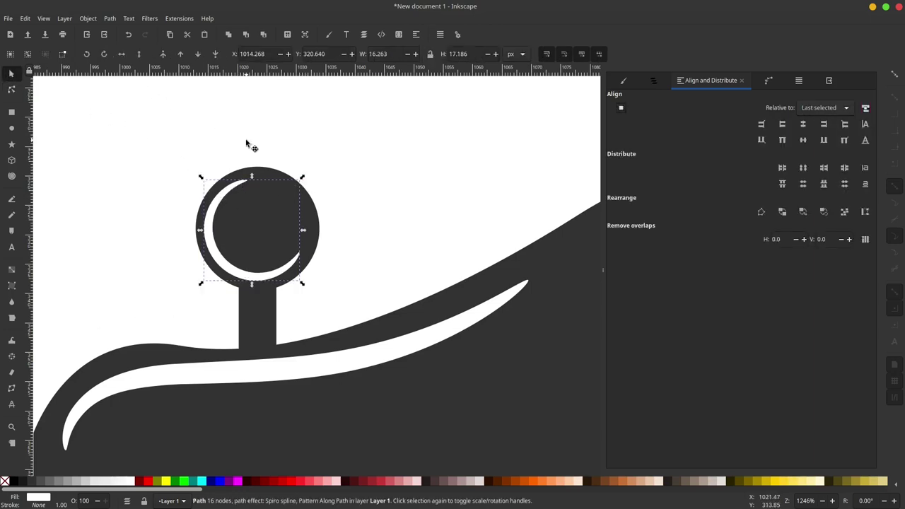
- Rotate the crescent about 12 degrees and nudge it slightly up and left
{"action": "left_click", "coordinate": [237, 187]}
{"action": "left_click_drag", "start_coordinate": [303, 176], "coordinate": [313, 201]}
{"action": "left_click_drag", "start_coordinate": [237, 199], "coordinate": [230, 194]}
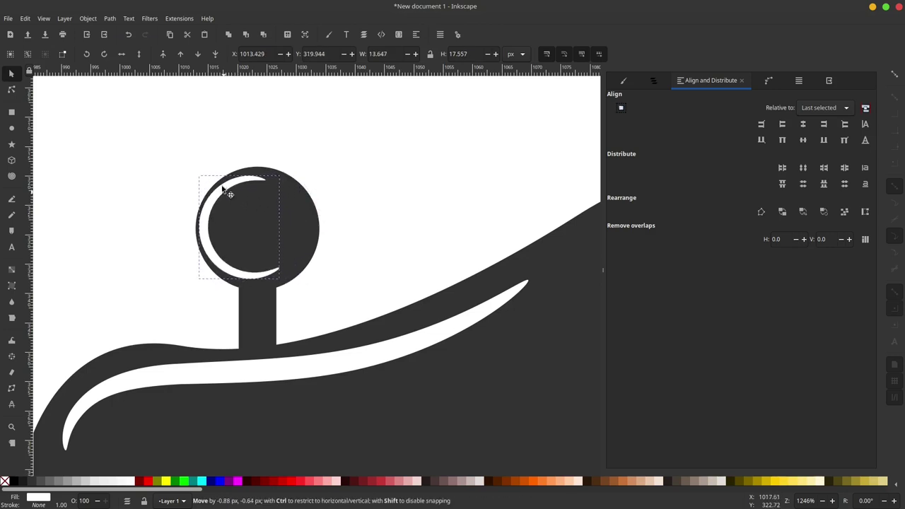
- Draw a short straight regular-Bezier line diagonally along the plane's blade
{"action": "scroll", "coordinate": [212, 169], "scroll_direction": "down", "scroll_amount": 2}
{"action": "scroll", "coordinate": [205, 183], "scroll_direction": "down", "scroll_amount": 1}
{"action": "scroll", "coordinate": [194, 202], "scroll_direction": "down", "scroll_amount": 2}
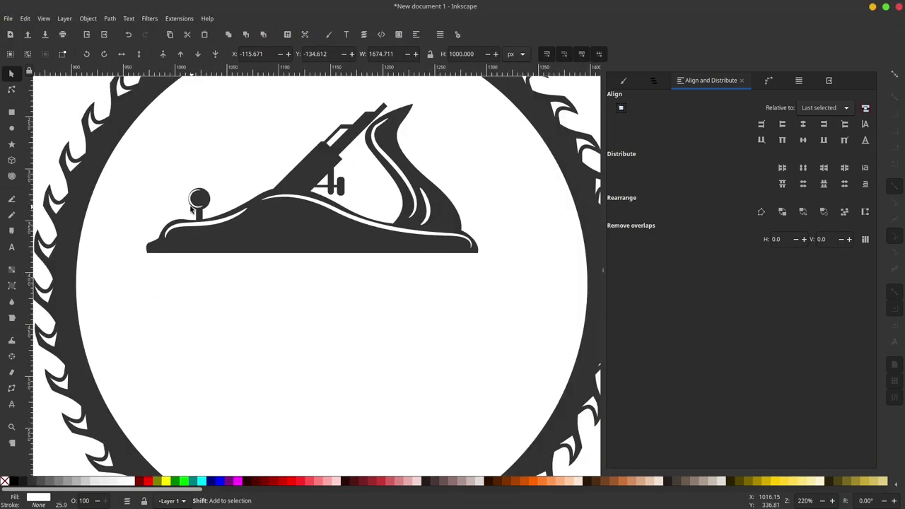
{"action": "scroll", "coordinate": [192, 210], "scroll_direction": "down", "scroll_amount": 1}
{"action": "scroll", "coordinate": [353, 283], "scroll_direction": "down", "scroll_amount": 1}
{"action": "scroll", "coordinate": [558, 212], "scroll_direction": "left", "scroll_amount": 3}
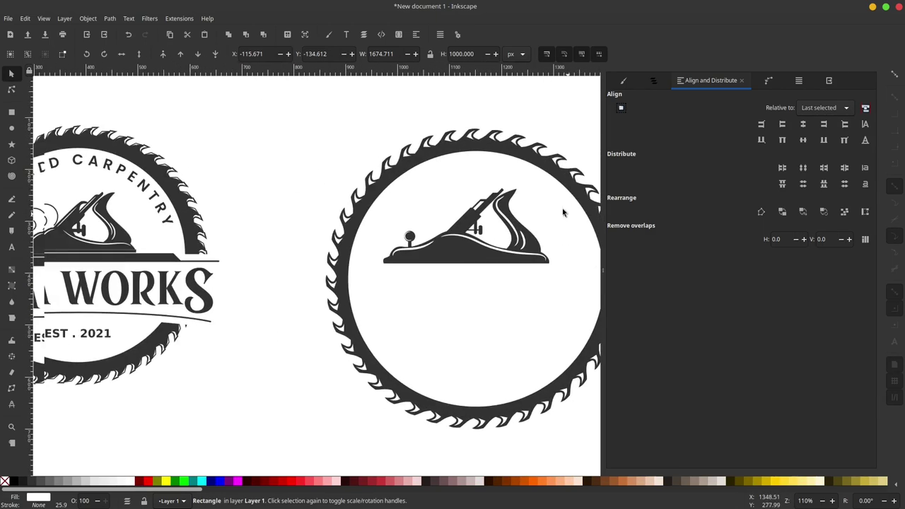
{"action": "scroll", "coordinate": [407, 256], "scroll_direction": "left", "scroll_amount": 1}
{"action": "scroll", "coordinate": [439, 238], "scroll_direction": "right", "scroll_amount": 3}
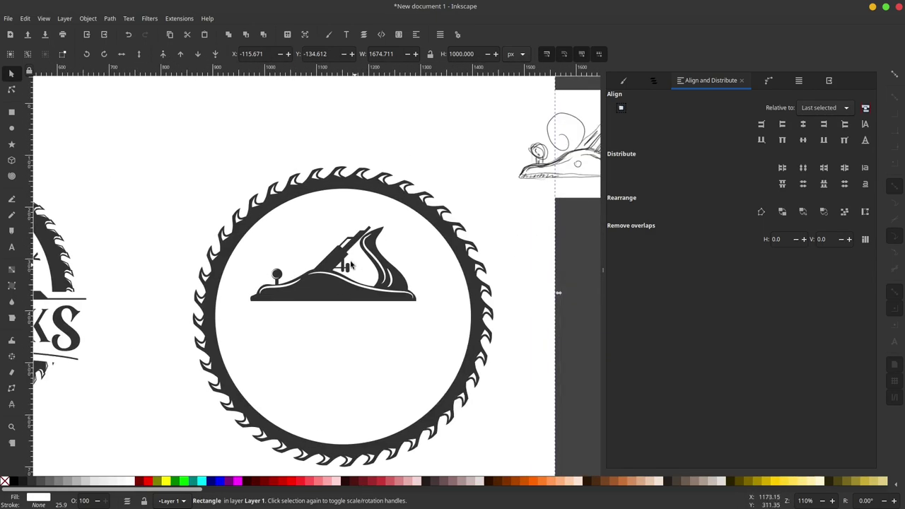
{"action": "scroll", "coordinate": [321, 258], "scroll_direction": "up", "scroll_amount": 3}
{"action": "left_click", "coordinate": [12, 200]}
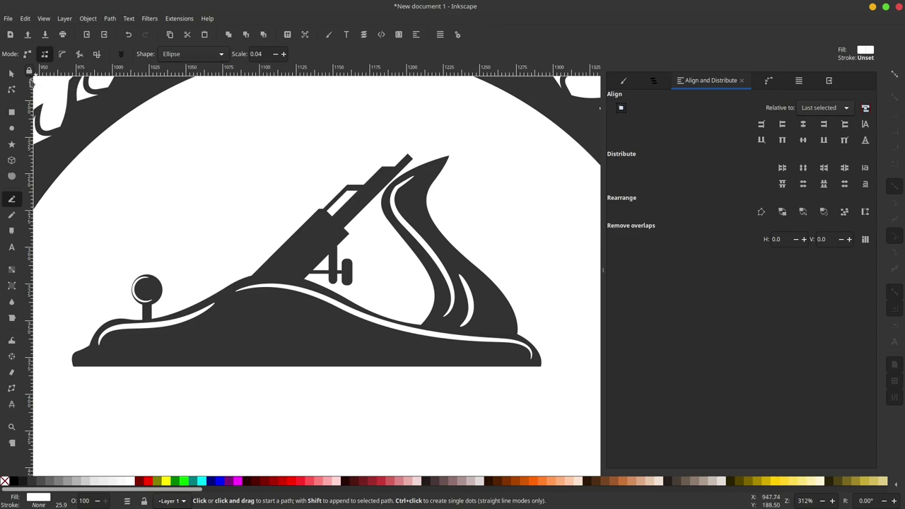
{"action": "left_click", "coordinate": [28, 56]}
{"action": "left_click", "coordinate": [266, 272]}
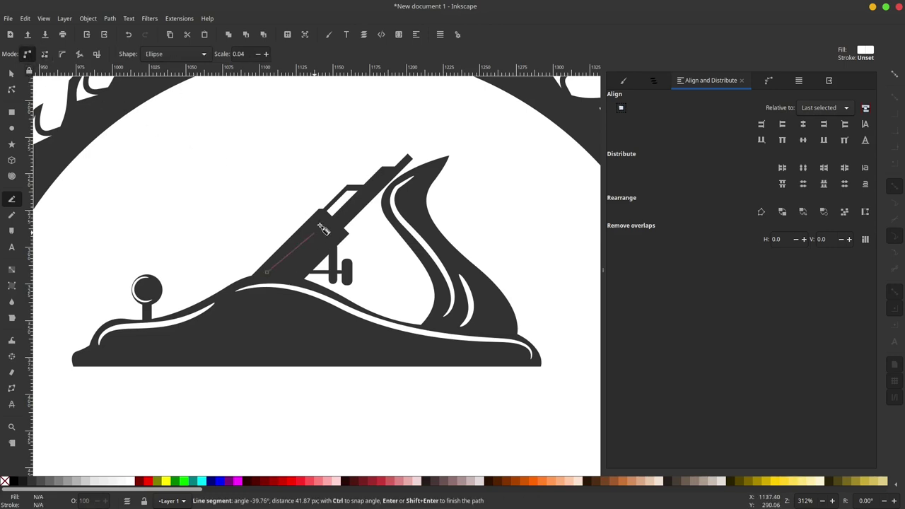
{"action": "left_click", "coordinate": [322, 217]}
{"action": "key", "text": "Return"}
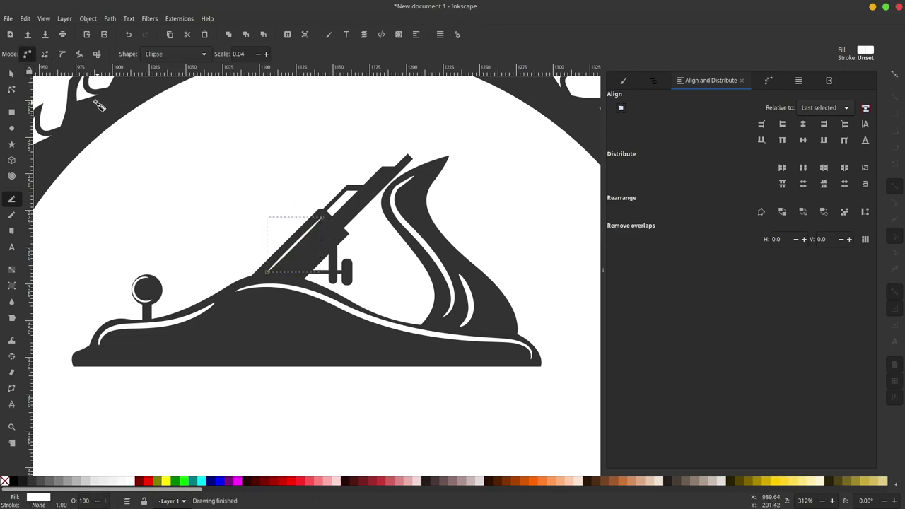
- Return to the Selector and clear the selection
{"action": "left_click", "coordinate": [11, 73]}
{"action": "scroll", "coordinate": [277, 258], "scroll_direction": "down", "scroll_amount": 4}
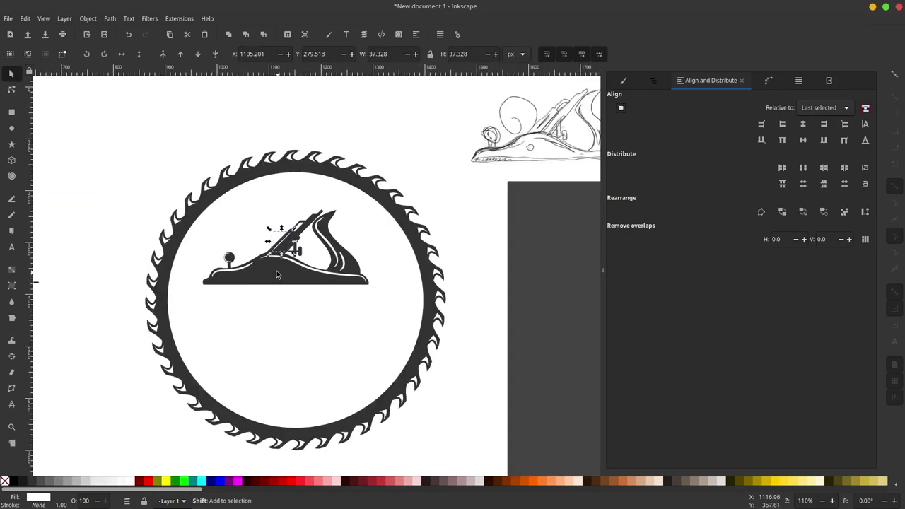
{"action": "left_click", "coordinate": [460, 259]}
- Group all seven plane paths and centre the group on the saw ring's vertical axis
{"action": "left_click_drag", "start_coordinate": [472, 212], "coordinate": [183, 322]}
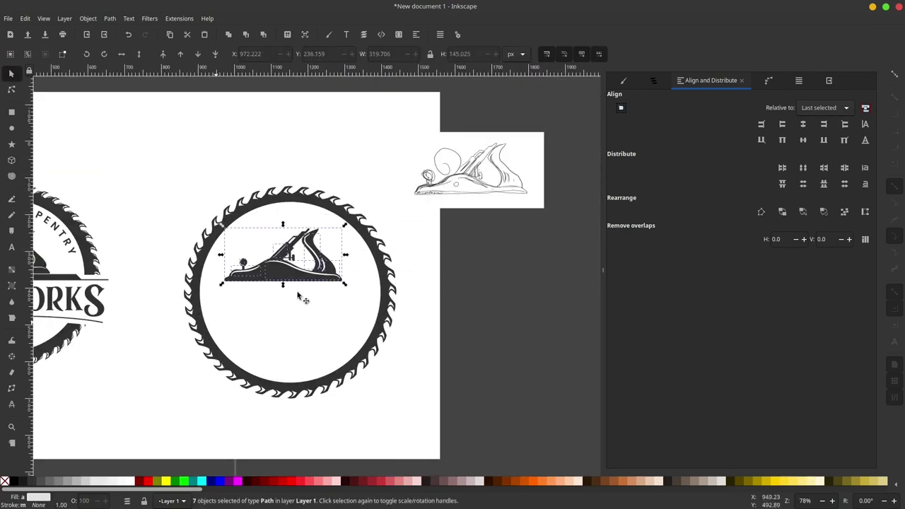
{"action": "key", "text": "ctrl+g"}
{"action": "left_click", "coordinate": [386, 251], "text": "shift"}
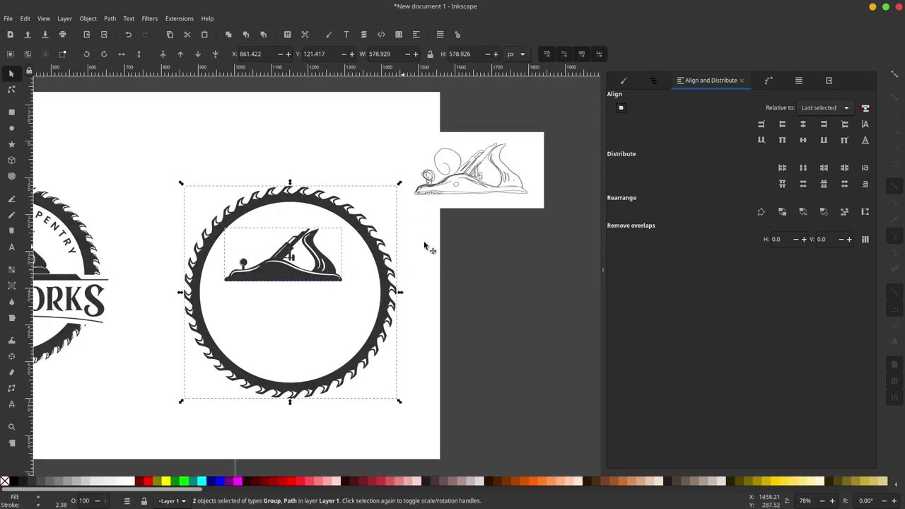
{"action": "left_click", "coordinate": [802, 124]}
{"action": "left_click", "coordinate": [533, 274]}
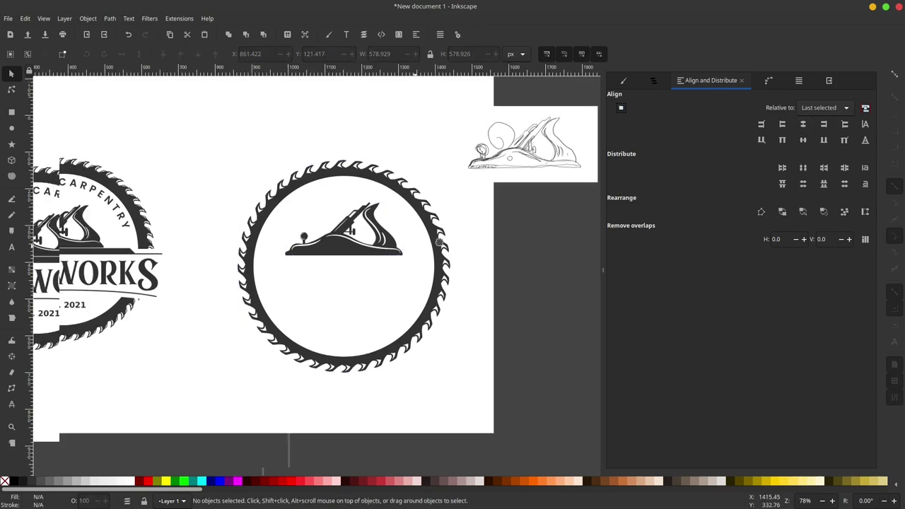
{"action": "scroll", "coordinate": [283, 268], "scroll_direction": "left", "scroll_amount": 3}
{"action": "scroll", "coordinate": [200, 246], "scroll_direction": "up", "scroll_amount": 2}
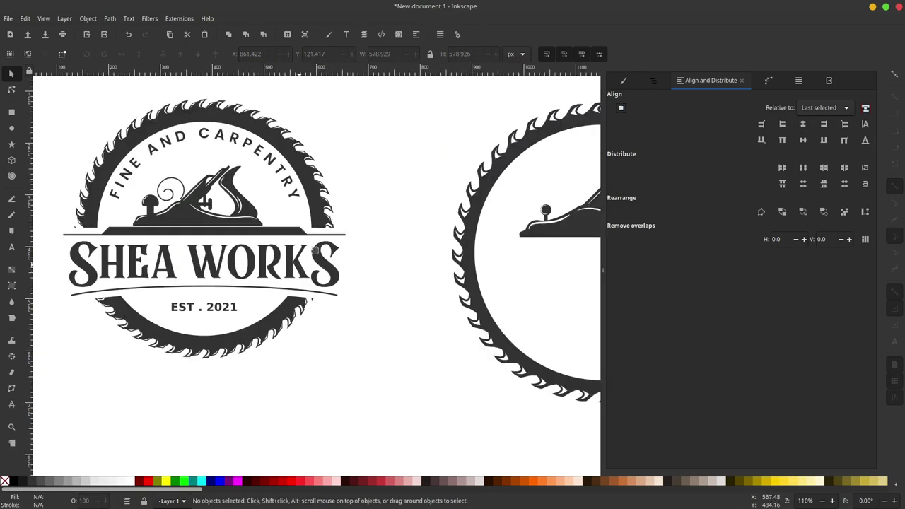
{"action": "scroll", "coordinate": [315, 251], "scroll_direction": "right", "scroll_amount": 1}
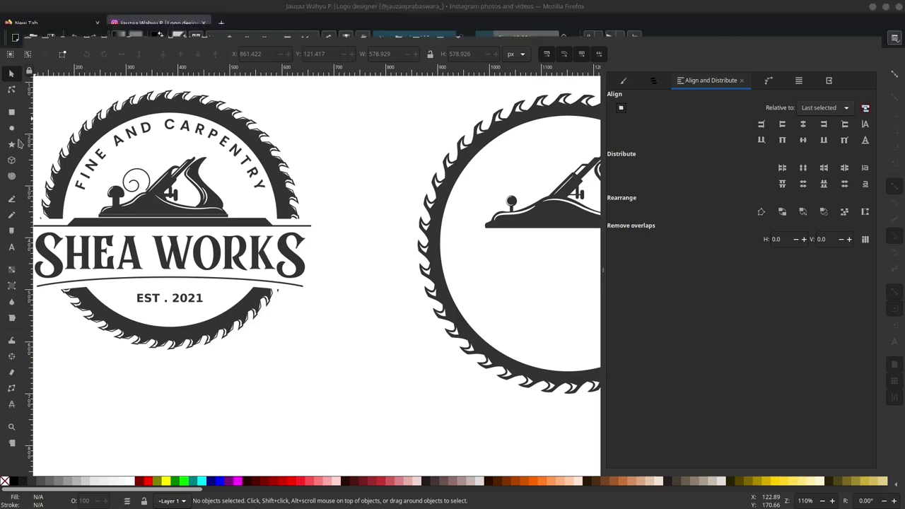
- Draw a horizontal line spanning the saw ring's middle
{"action": "left_click", "coordinate": [11, 198]}
{"action": "scroll", "coordinate": [380, 218], "scroll_direction": "right", "scroll_amount": 2}
{"action": "scroll", "coordinate": [380, 218], "scroll_direction": "down", "scroll_amount": 1}
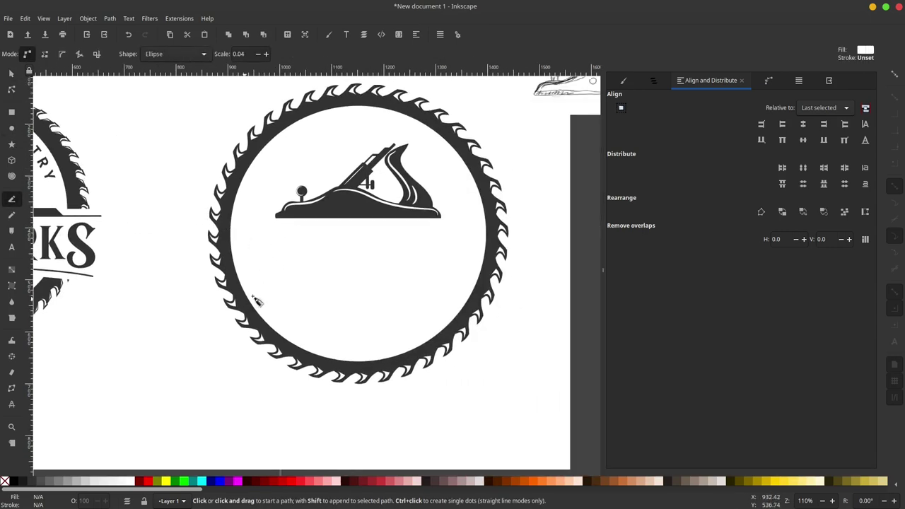
{"action": "scroll", "coordinate": [257, 303], "scroll_direction": "left", "scroll_amount": 4}
{"action": "scroll", "coordinate": [370, 259], "scroll_direction": "right", "scroll_amount": 4}
{"action": "left_click", "coordinate": [220, 241]}
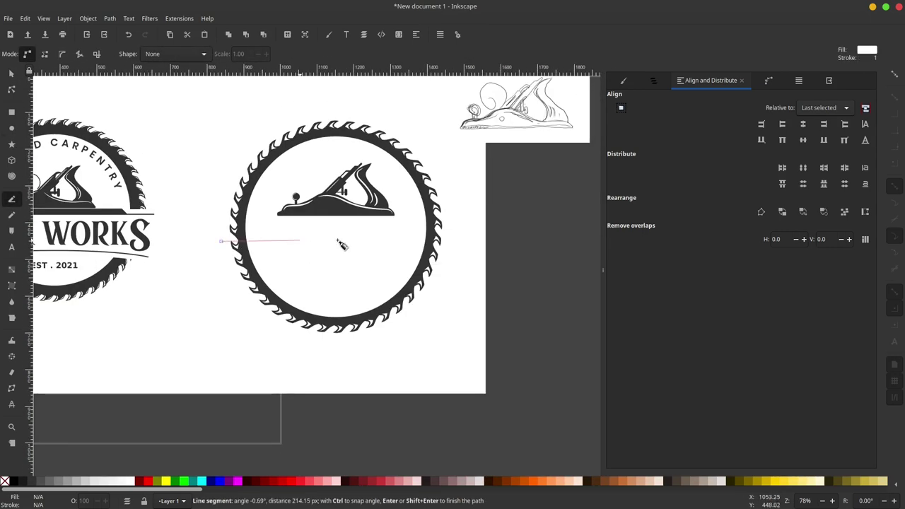
{"action": "left_click", "coordinate": [446, 241]}
{"action": "key", "text": "Return"}
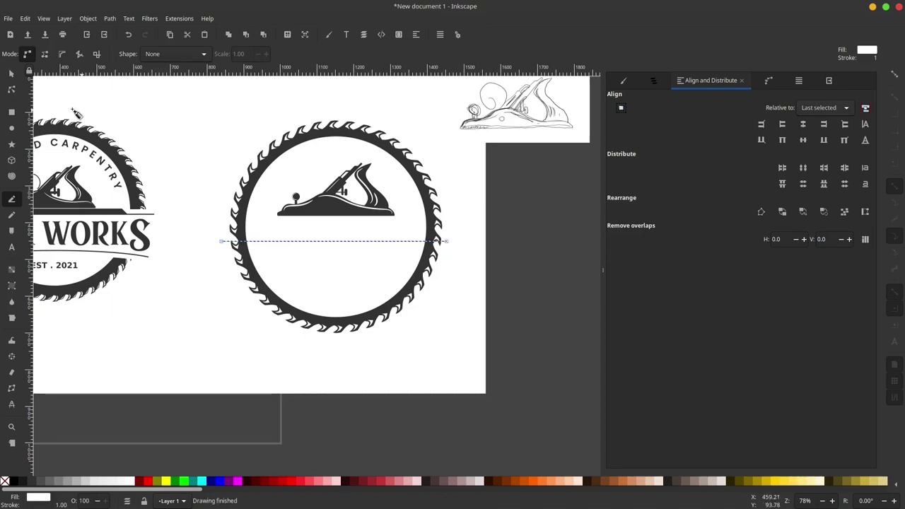
- Duplicate the line about 100 px lower and insert a midpoint node on the copy
{"action": "left_click", "coordinate": [12, 73]}
{"action": "scroll", "coordinate": [323, 252], "scroll_direction": "up", "scroll_amount": 2}
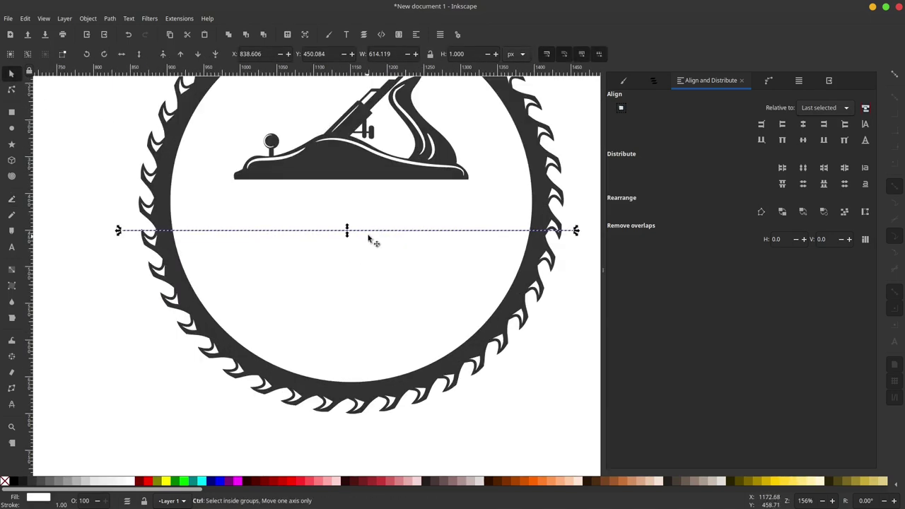
{"action": "key", "text": "ctrl+d"}
{"action": "left_click_drag", "start_coordinate": [374, 231], "coordinate": [389, 316]}
{"action": "left_click", "coordinate": [12, 91]}
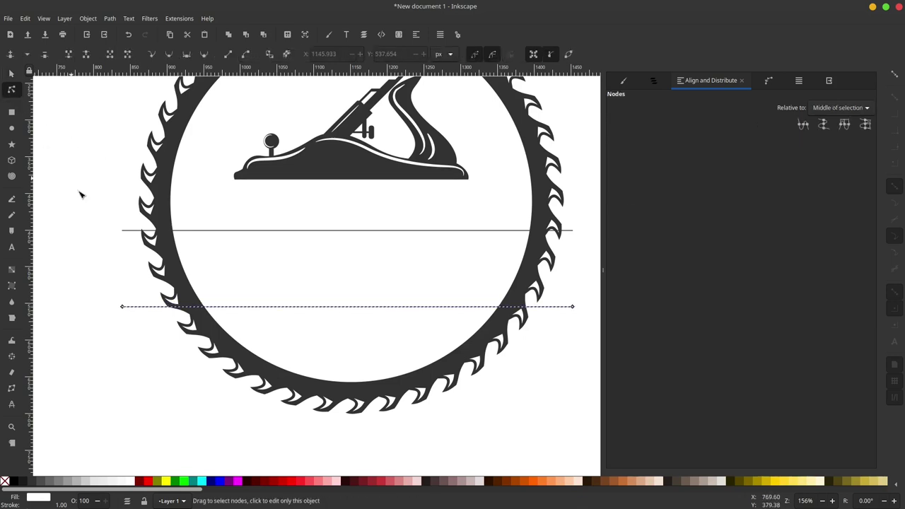
{"action": "left_click_drag", "start_coordinate": [106, 285], "coordinate": [587, 312]}
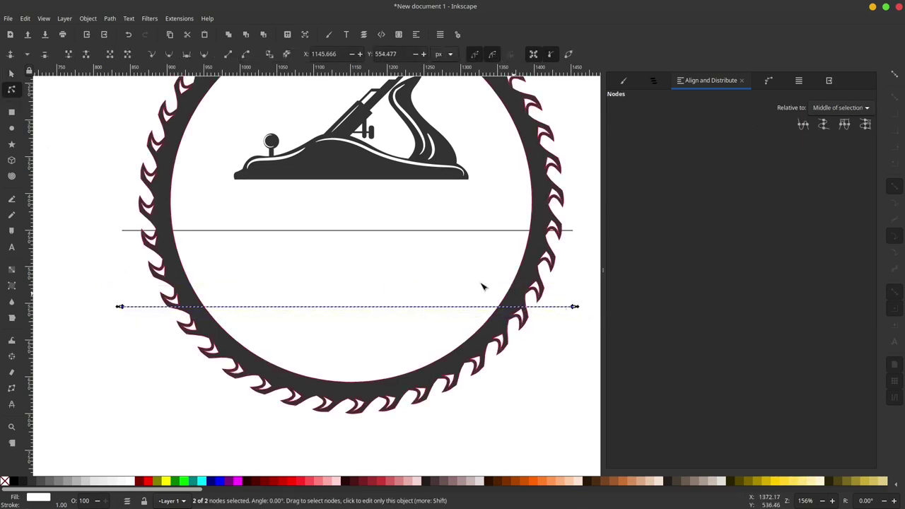
{"action": "left_click", "coordinate": [12, 54]}
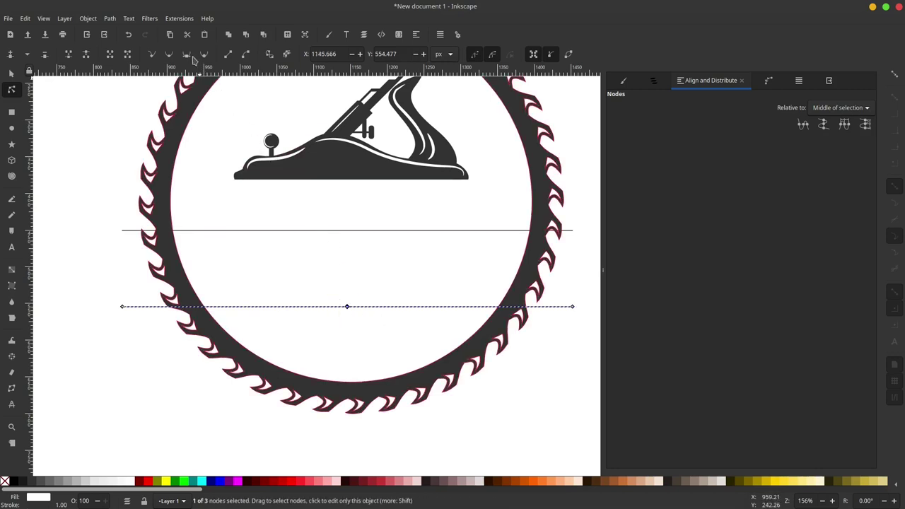
- Bend the lower line into a gentle upward arc by raising and widening its middle node
{"action": "left_click_drag", "start_coordinate": [347, 306], "coordinate": [347, 290]}
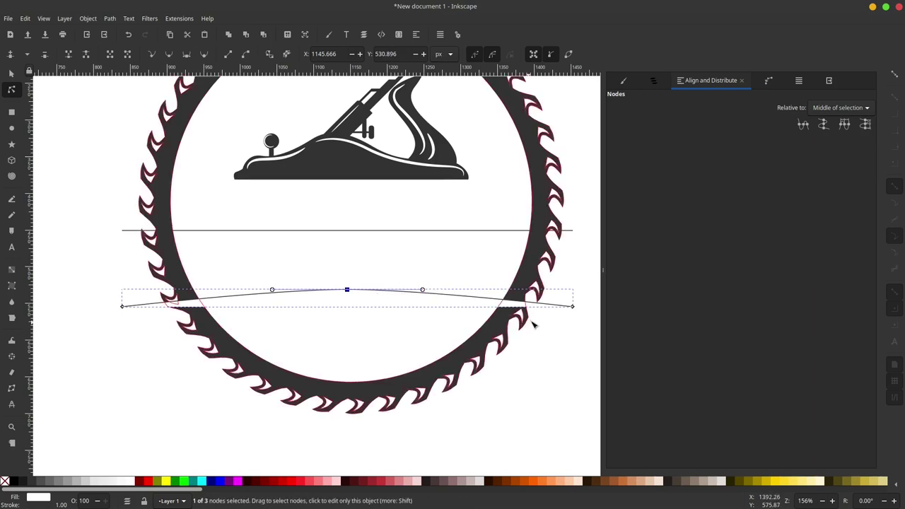
{"action": "left_click_drag", "start_coordinate": [422, 291], "coordinate": [471, 290]}
{"action": "left_click", "coordinate": [12, 74]}
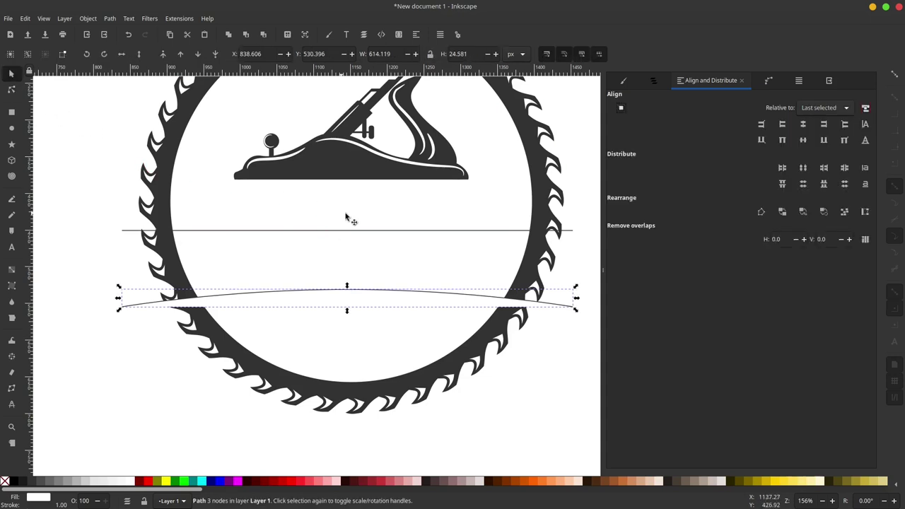
- Raise the straight line about 26 px, then add the arc to the selection
{"action": "left_click", "coordinate": [371, 231]}
{"action": "left_click_drag", "start_coordinate": [383, 233], "coordinate": [384, 209]}
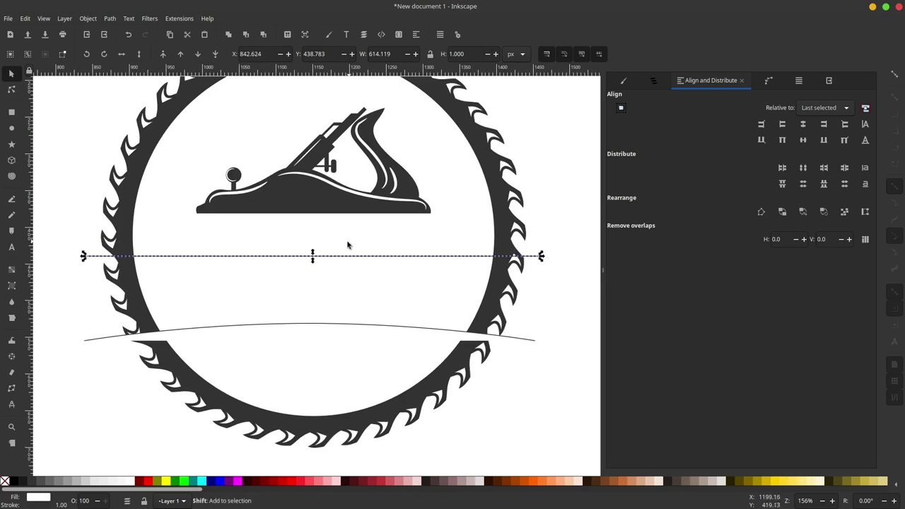
{"action": "scroll", "coordinate": [347, 245], "scroll_direction": "down", "scroll_amount": 2, "text": "ctrl"}
{"action": "scroll", "coordinate": [354, 244], "scroll_direction": "down", "scroll_amount": 1}
{"action": "scroll", "coordinate": [474, 199], "scroll_direction": "left", "scroll_amount": 3}
{"action": "scroll", "coordinate": [451, 208], "scroll_direction": "up", "scroll_amount": 2, "text": "ctrl"}
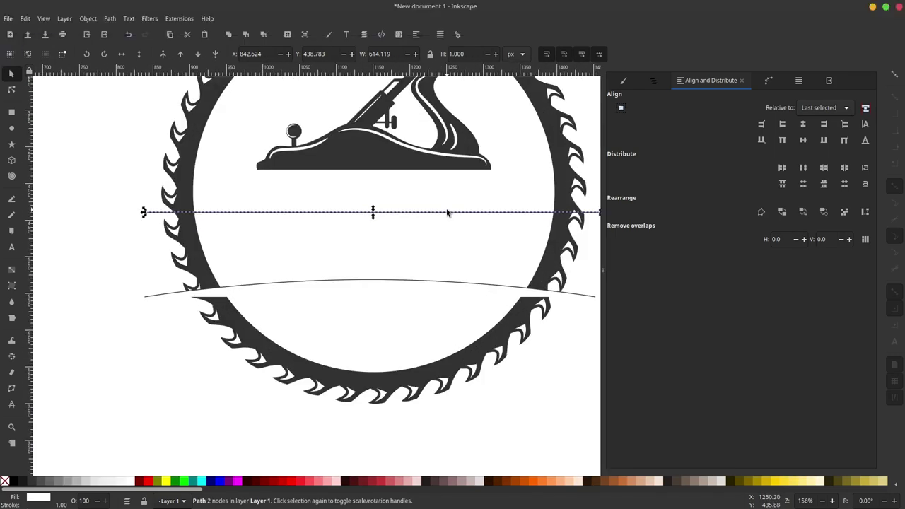
{"action": "left_click_drag", "start_coordinate": [450, 210], "coordinate": [456, 206]}
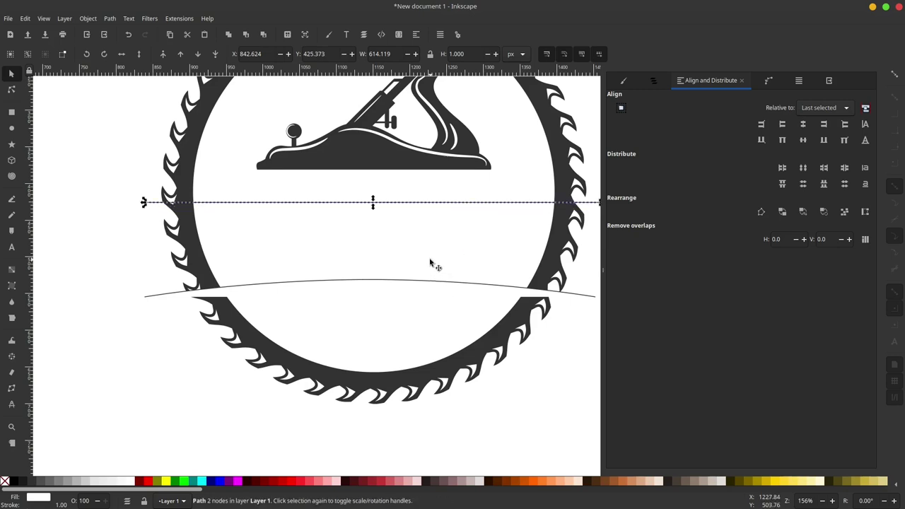
{"action": "scroll", "coordinate": [430, 262], "scroll_direction": "down", "scroll_amount": 2, "text": "ctrl"}
{"action": "left_click", "coordinate": [436, 276], "text": "shift"}
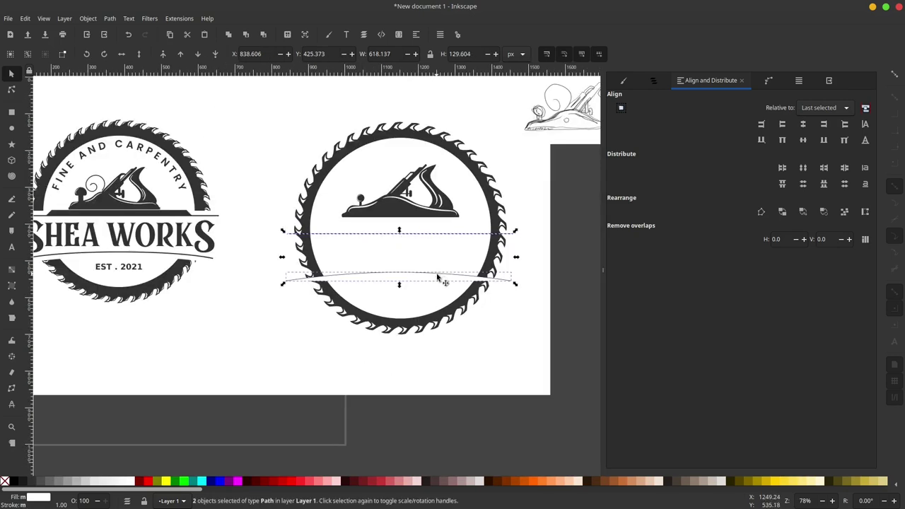
- Remove the fill from both lines and place a copy below the ring
{"action": "left_click", "coordinate": [6, 481]}
{"action": "left_click_drag", "start_coordinate": [413, 233], "coordinate": [226, 334]}
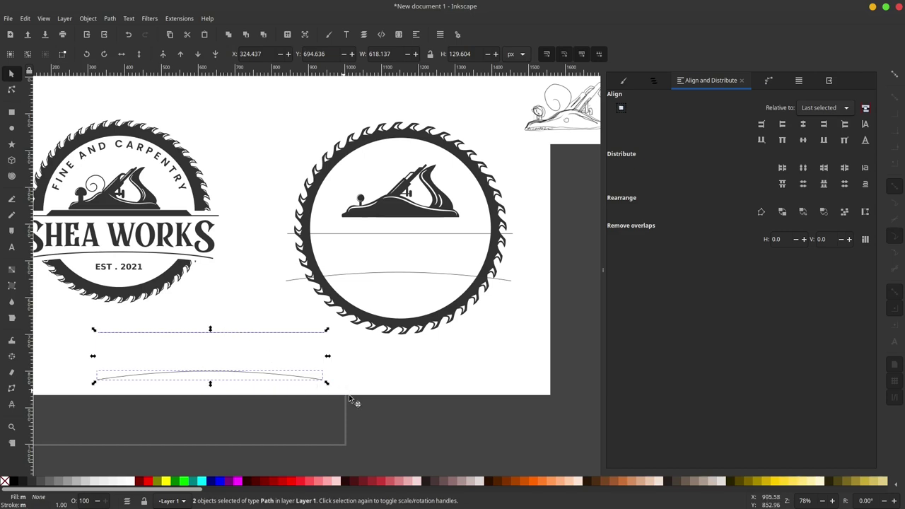
{"action": "left_click", "coordinate": [313, 347]}
- Join both pairs of end nodes to close the two lines into one banner shape
{"action": "scroll", "coordinate": [180, 314], "scroll_direction": "down", "scroll_amount": 2}
{"action": "scroll", "coordinate": [180, 315], "scroll_direction": "left", "scroll_amount": 2}
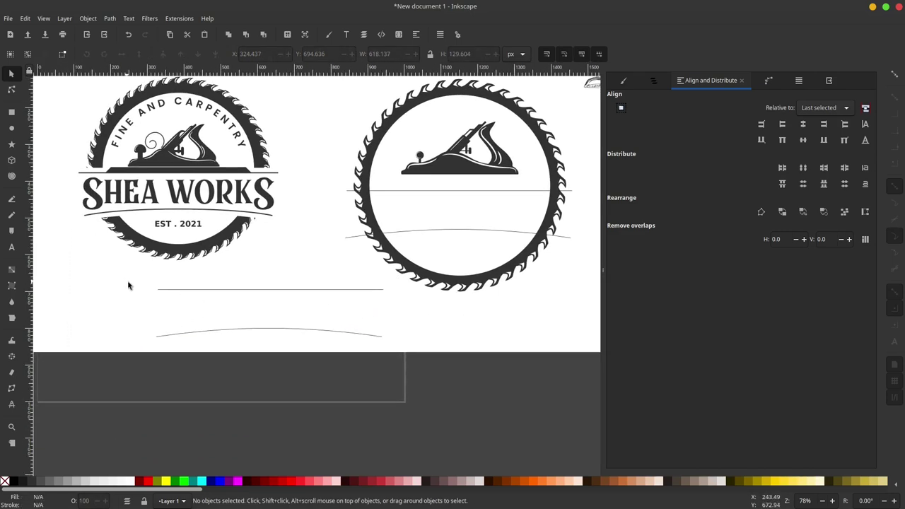
{"action": "left_click_drag", "start_coordinate": [414, 380], "coordinate": [132, 277]}
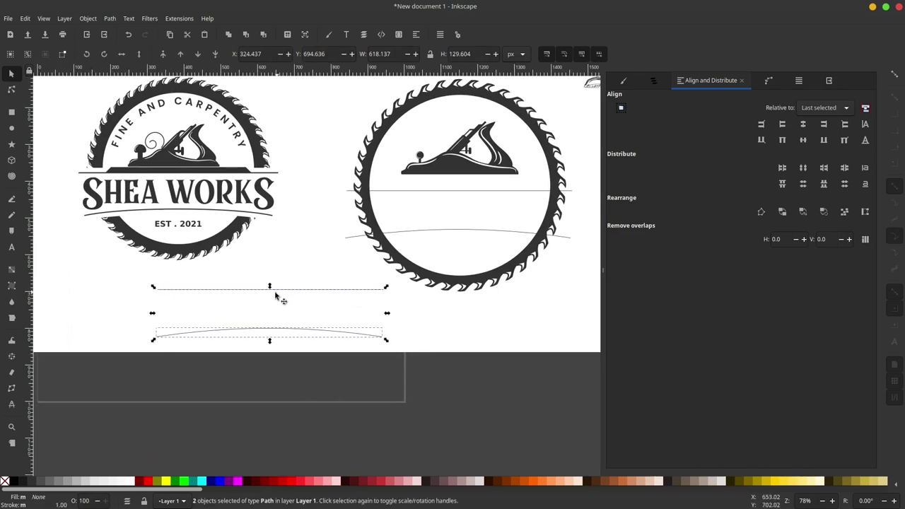
{"action": "scroll", "coordinate": [277, 300], "scroll_direction": "up", "scroll_amount": 1, "text": "ctrl"}
{"action": "left_click", "coordinate": [12, 89]}
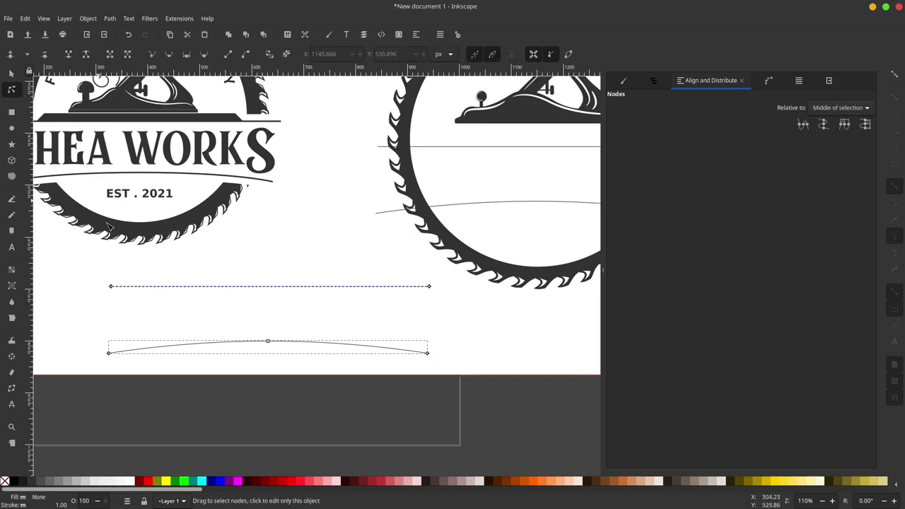
{"action": "left_click_drag", "start_coordinate": [121, 284], "coordinate": [471, 378]}
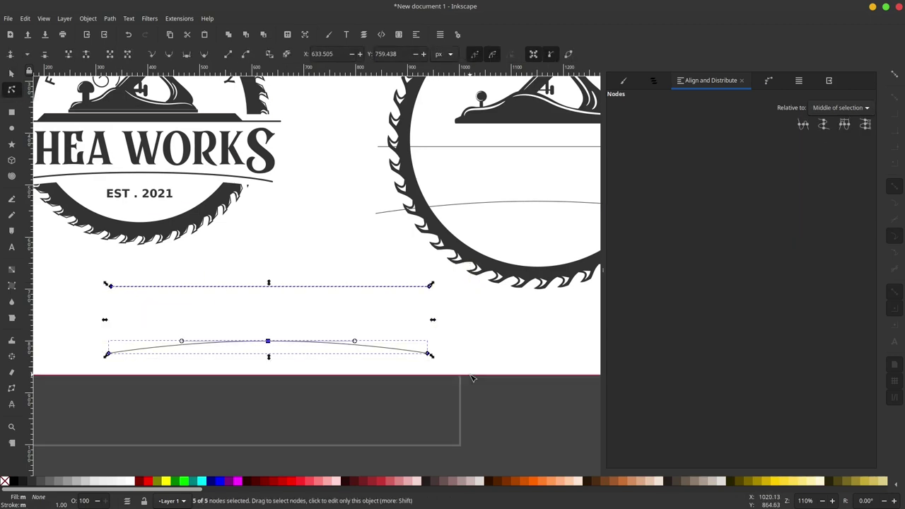
{"action": "left_click", "coordinate": [110, 55]}
{"action": "left_click", "coordinate": [474, 356]}
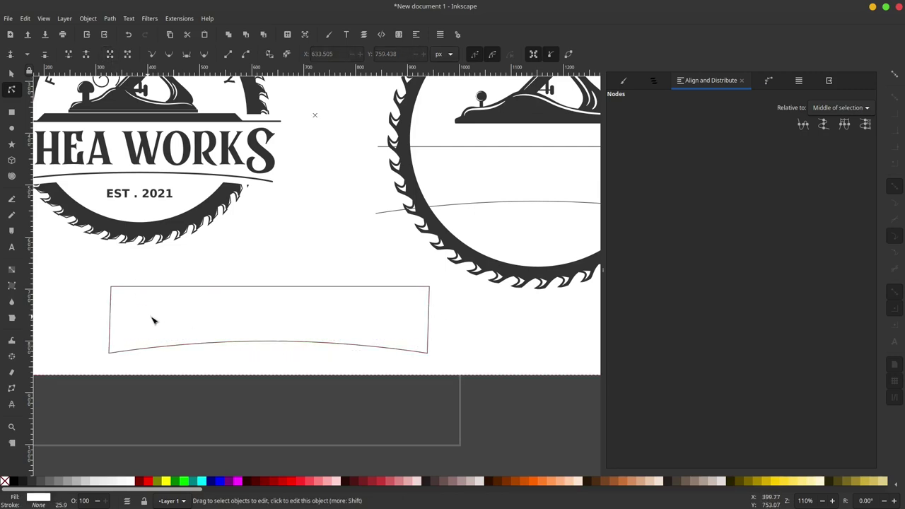
- Select the new banner shape together with the background rectangle
{"action": "left_click", "coordinate": [11, 72]}
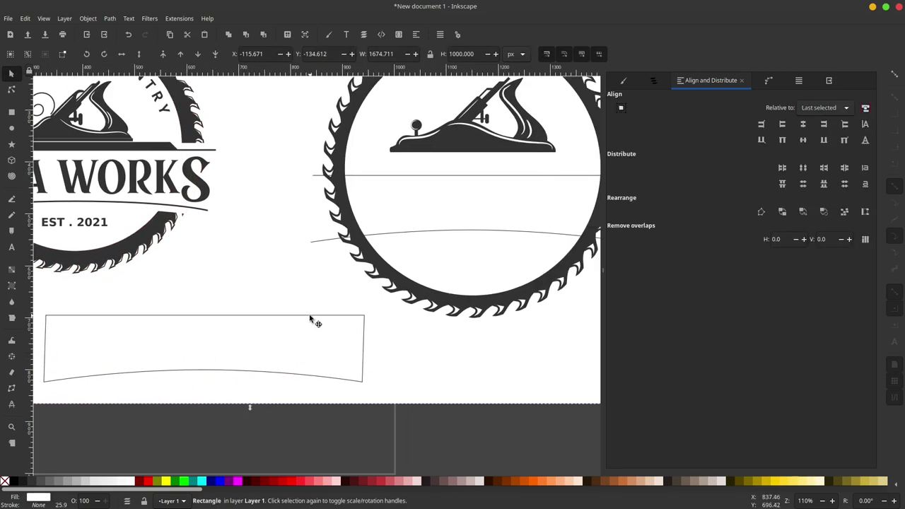
{"action": "left_click", "coordinate": [311, 320]}
{"action": "left_click", "coordinate": [585, 166], "text": "shift"}
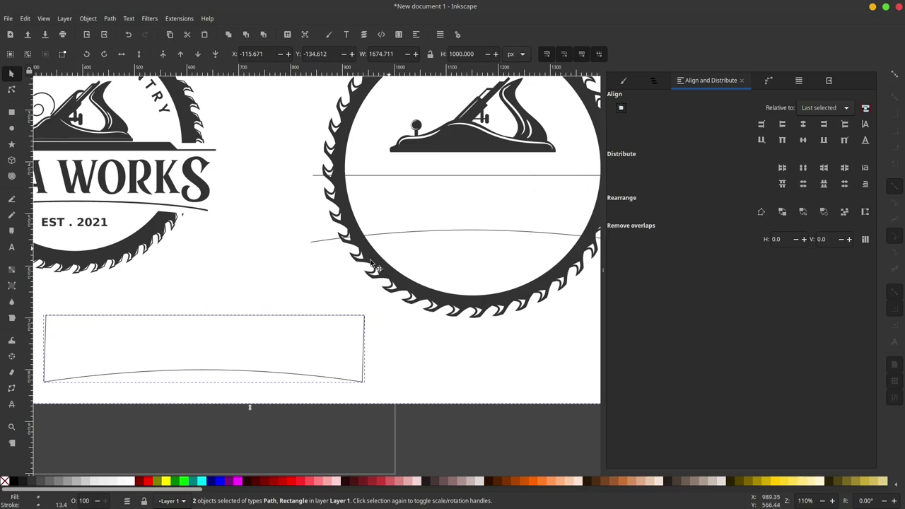
{"action": "scroll", "coordinate": [193, 230], "scroll_direction": "up", "scroll_amount": 1}
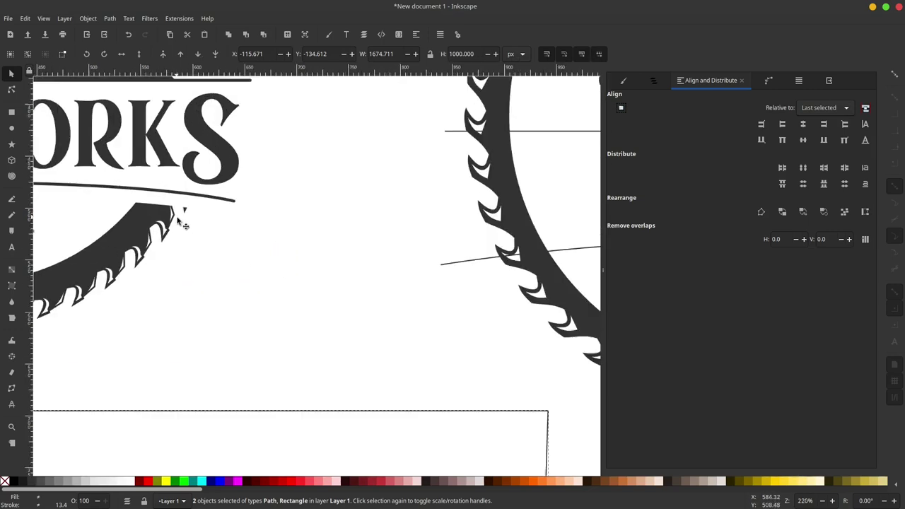
{"action": "scroll", "coordinate": [299, 263], "scroll_direction": "up", "scroll_amount": 2}
{"action": "scroll", "coordinate": [277, 245], "scroll_direction": "down", "scroll_amount": 1}
{"action": "scroll", "coordinate": [321, 254], "scroll_direction": "down", "scroll_amount": 1}
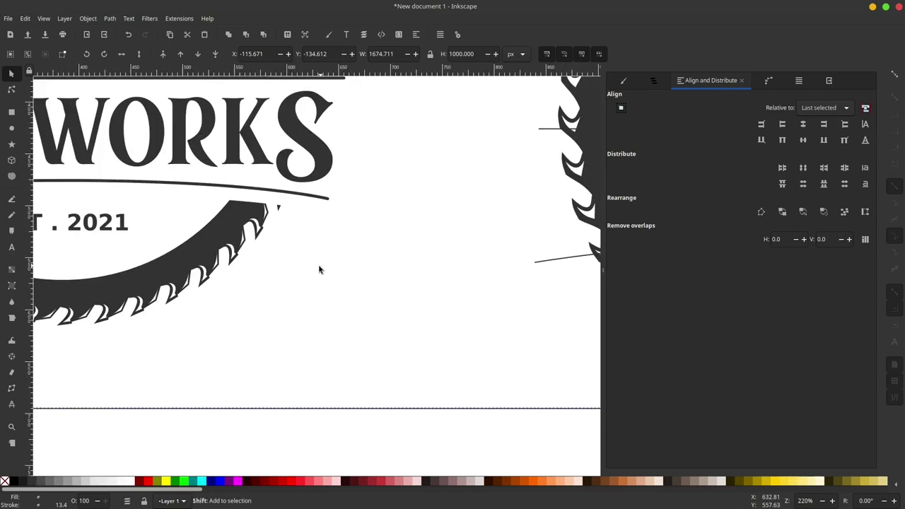
{"action": "scroll", "coordinate": [318, 267], "scroll_direction": "down", "scroll_amount": 2}
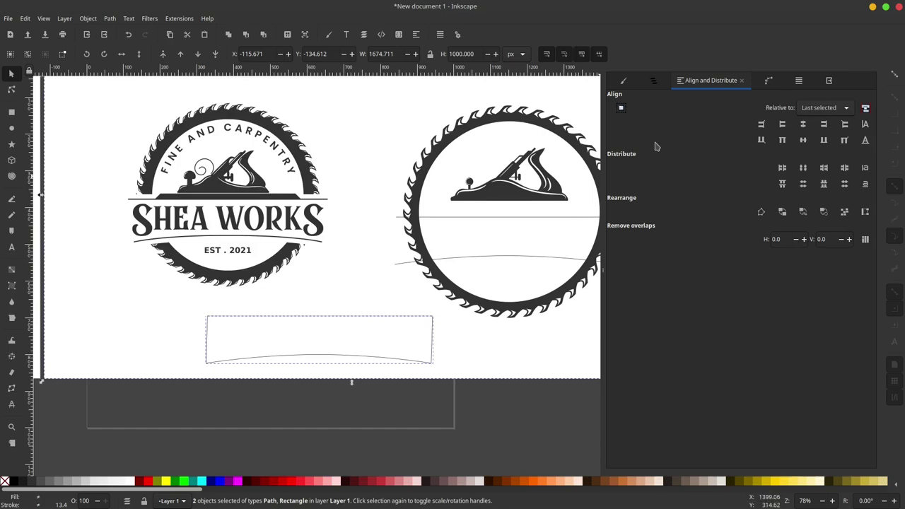
- Undo an unwanted alignment of the banner and background rectangle
{"action": "left_click", "coordinate": [782, 140]}
{"action": "scroll", "coordinate": [342, 303], "scroll_direction": "down", "scroll_amount": 1}
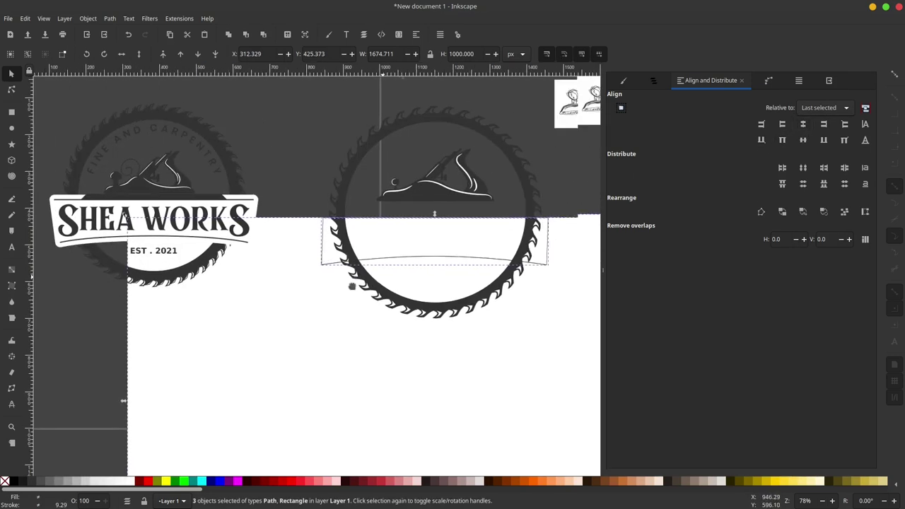
{"action": "scroll", "coordinate": [342, 302], "scroll_direction": "down", "scroll_amount": 1}
{"action": "key", "text": "ctrl+z"}
{"action": "key", "text": "ctrl+z"}
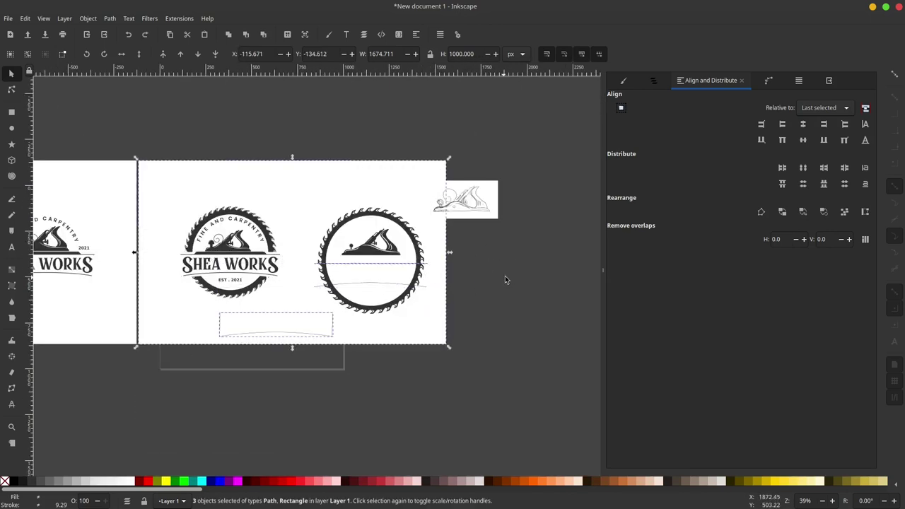
{"action": "scroll", "coordinate": [312, 326], "scroll_direction": "up", "scroll_amount": 1}
- Centre the banner under the horizontal line and align its top edge to it
{"action": "left_click", "coordinate": [321, 314]}
{"action": "scroll", "coordinate": [394, 251], "scroll_direction": "up", "scroll_amount": 1}
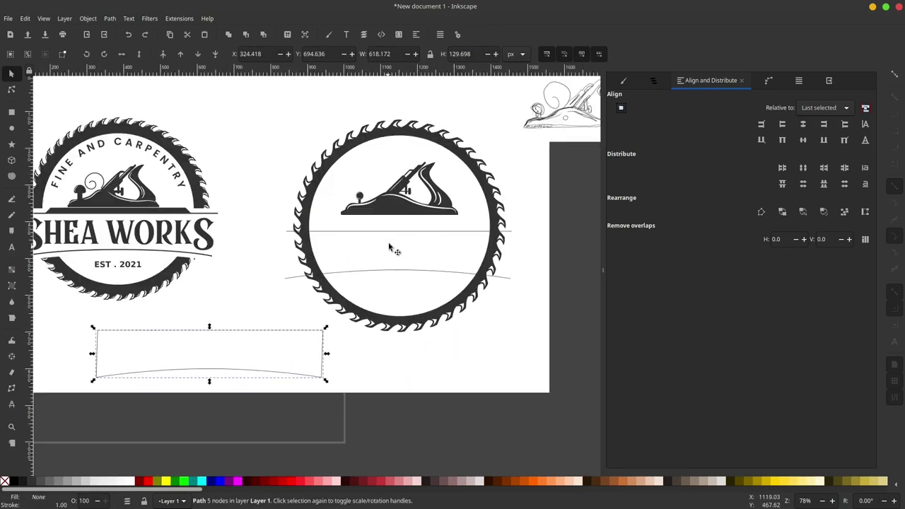
{"action": "left_click", "coordinate": [396, 236], "text": "shift"}
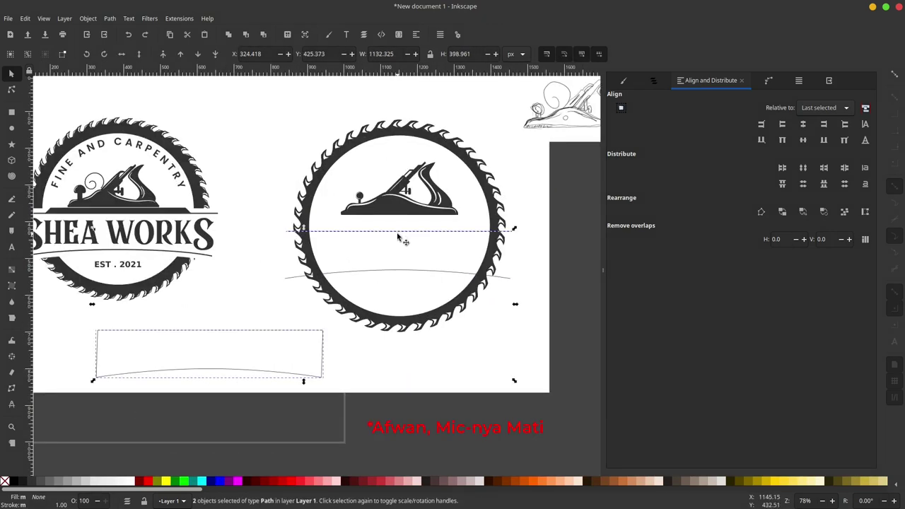
{"action": "left_click", "coordinate": [802, 124]}
{"action": "left_click", "coordinate": [782, 140]}
{"action": "key", "text": "Escape"}
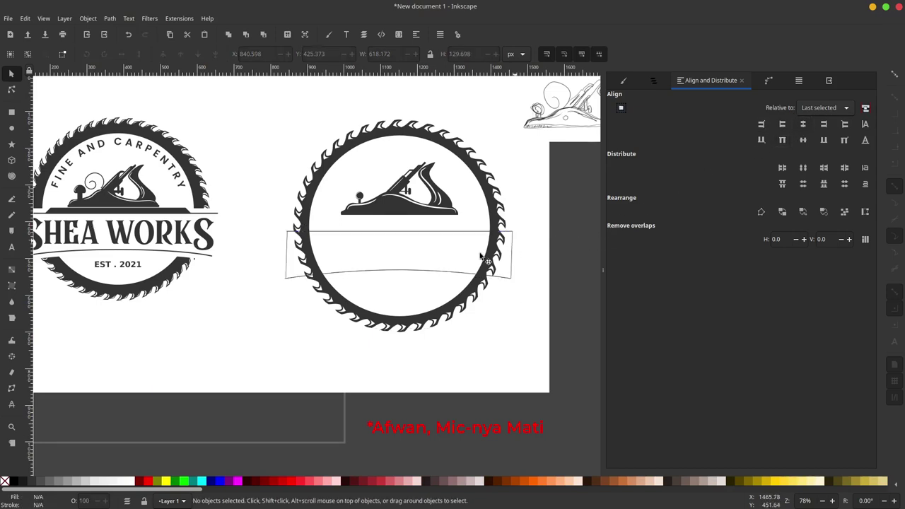
- Select the banner and pan the saw ring into view
{"action": "left_click", "coordinate": [414, 271]}
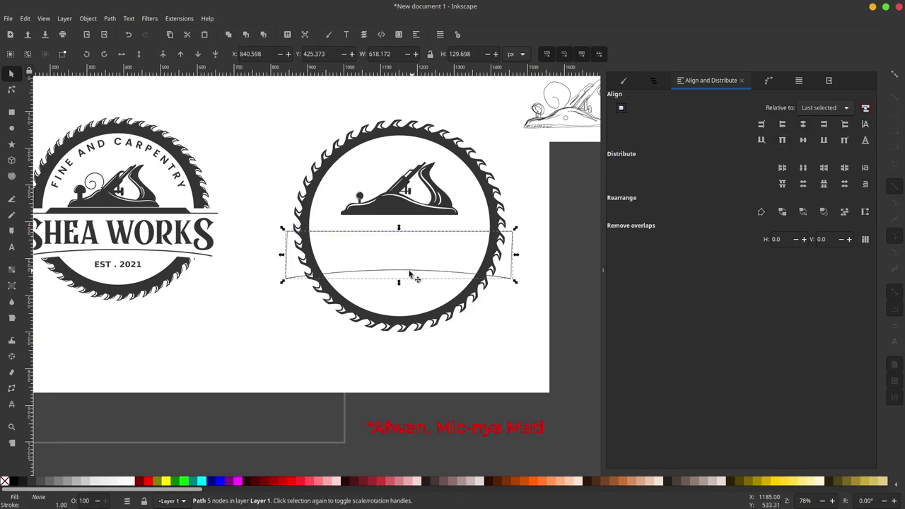
{"action": "left_click_drag", "start_coordinate": [335, 234], "coordinate": [245, 249]}
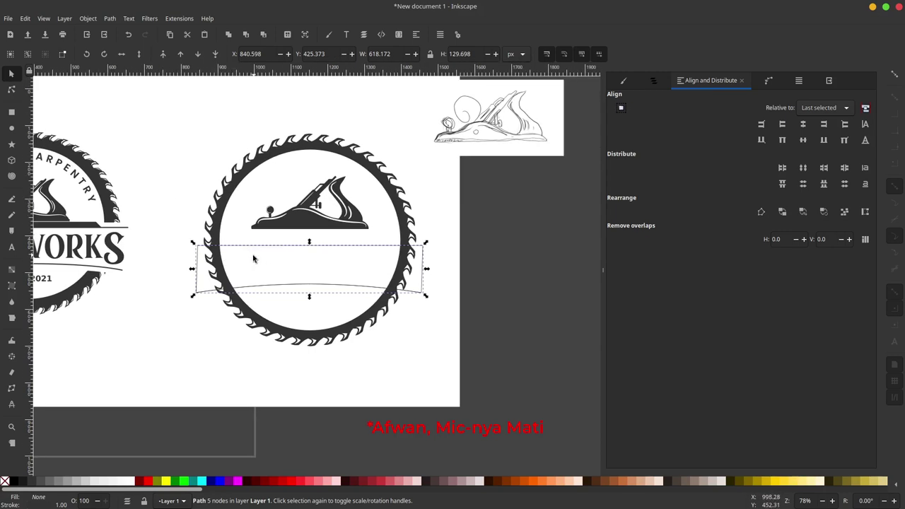
{"action": "scroll", "coordinate": [253, 259], "scroll_direction": "up", "scroll_amount": 1}
- Try a first dynamic offset of the banner, then undo that attempt
{"action": "left_click", "coordinate": [110, 19]}
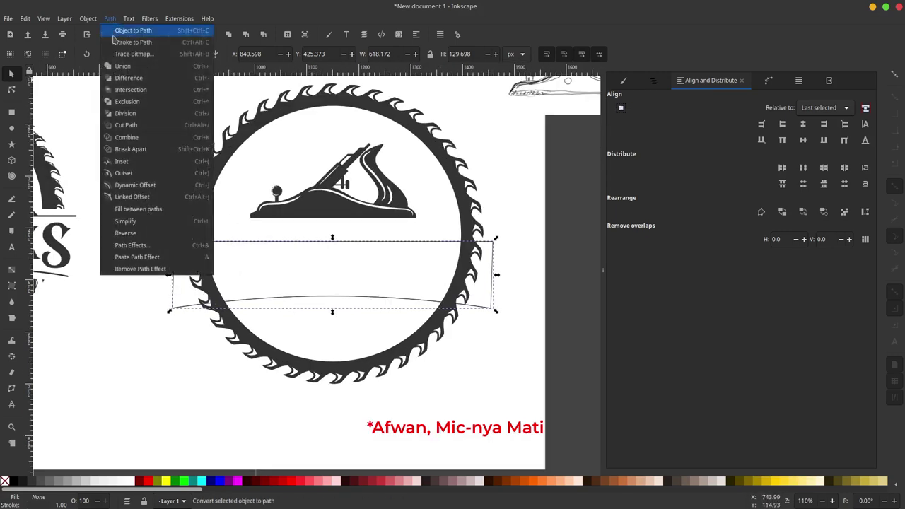
{"action": "left_click", "coordinate": [141, 188]}
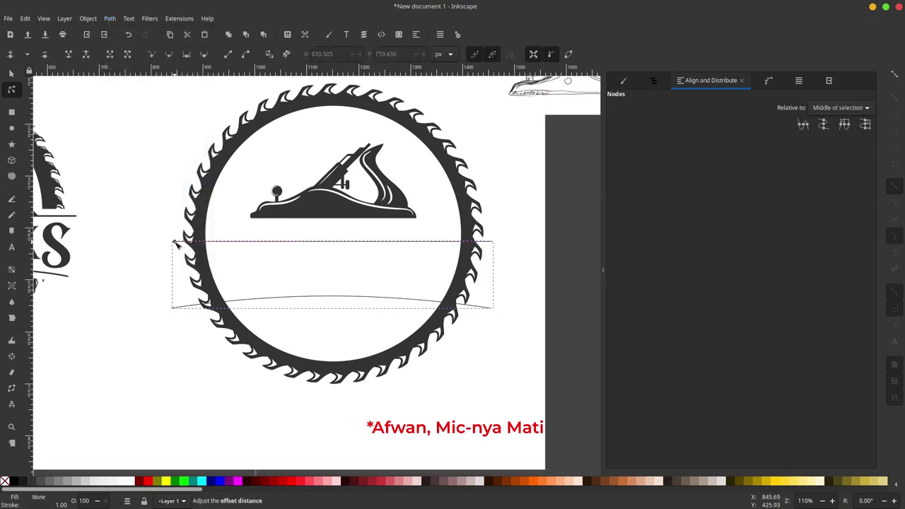
{"action": "left_click_drag", "start_coordinate": [168, 240], "coordinate": [164, 234]}
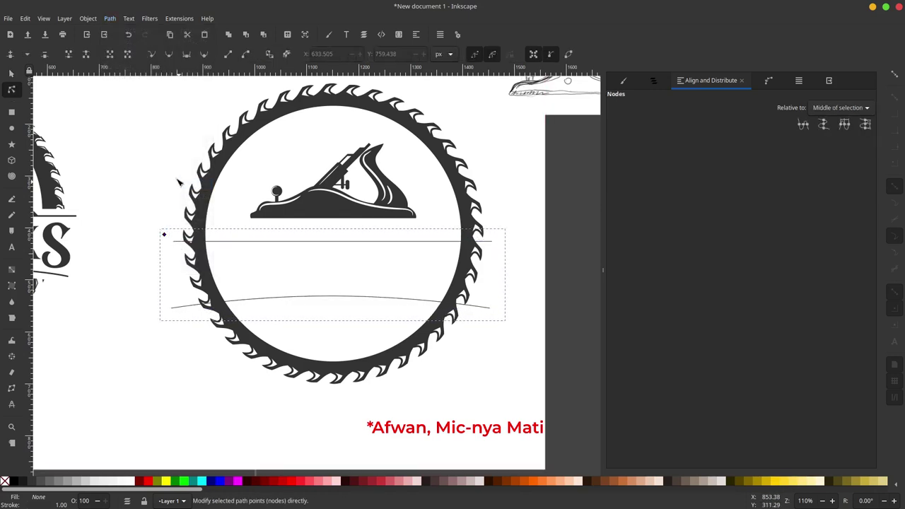
{"action": "key", "text": "shift+alt+d"}
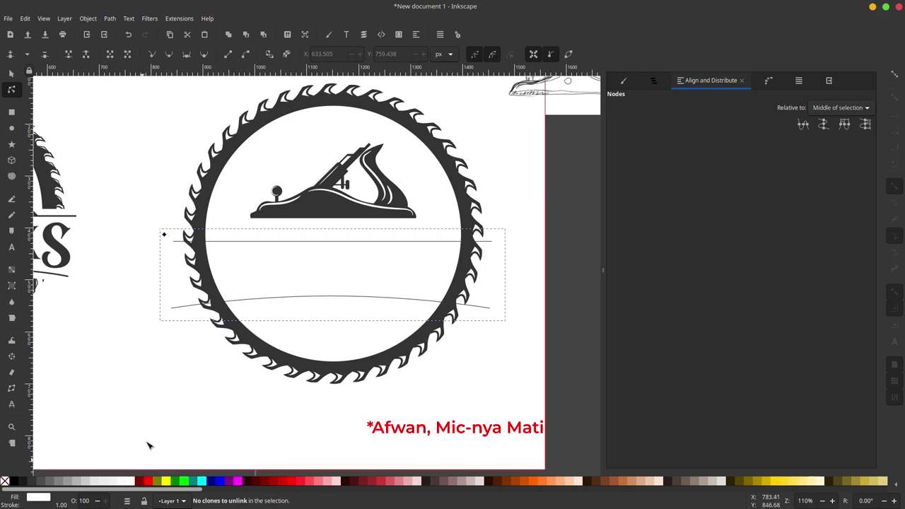
{"action": "key", "text": "s"}
{"action": "left_click", "coordinate": [75, 111]}
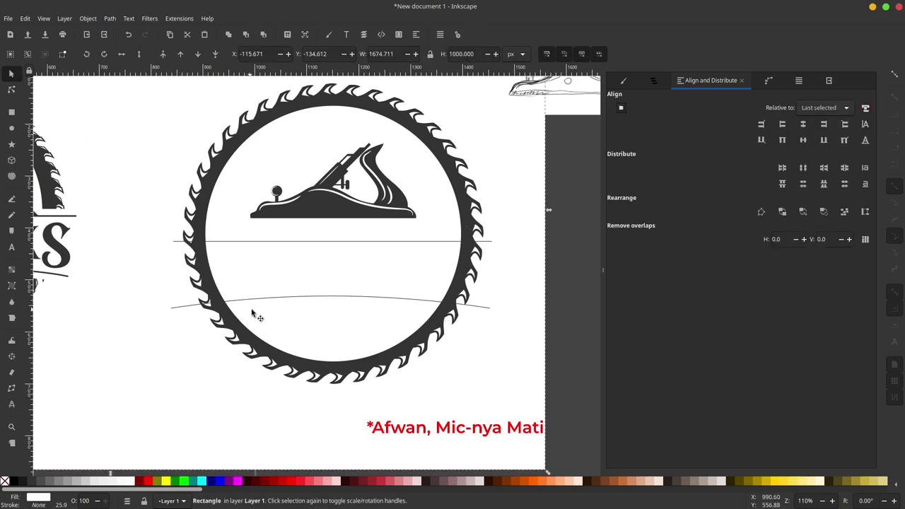
{"action": "key", "text": "ctrl+z"}
{"action": "key", "text": "ctrl+z"}
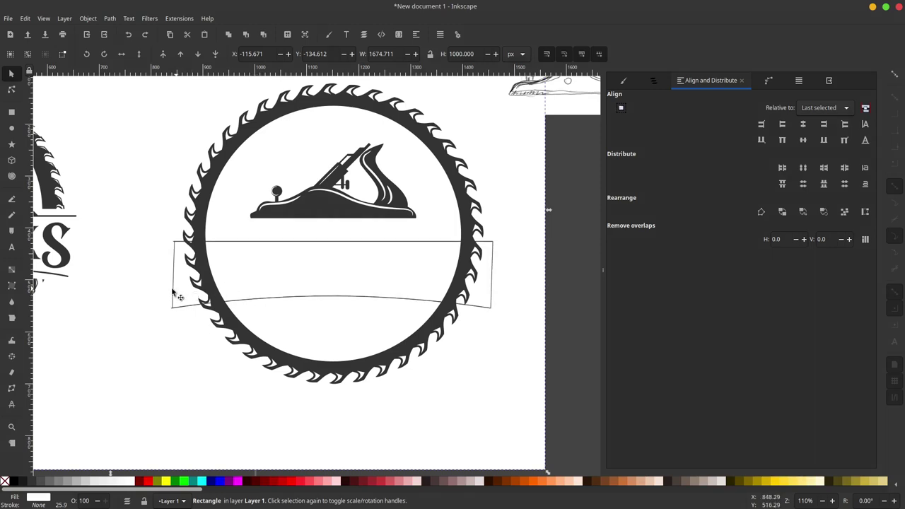
- Grow a rounded dynamic offset of the banner to about 655 × 167 px and fill it white
{"action": "left_click", "coordinate": [174, 270]}
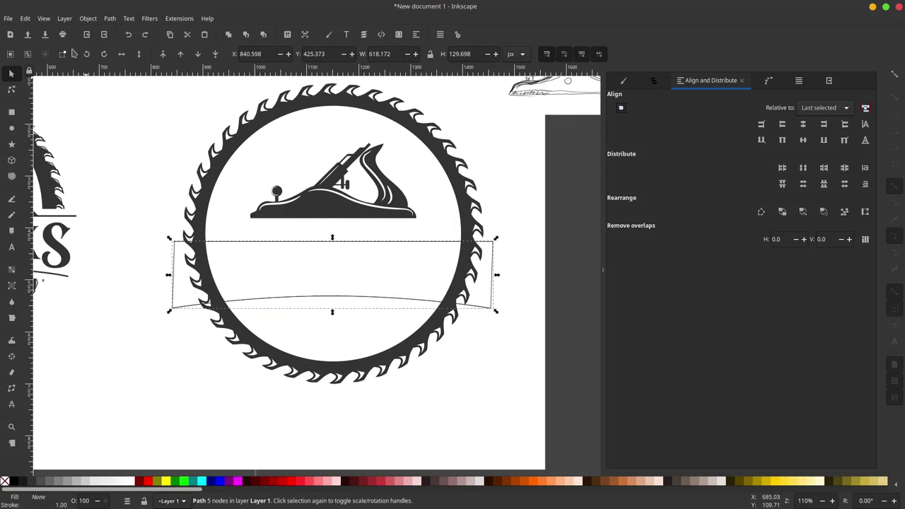
{"action": "left_click", "coordinate": [109, 19]}
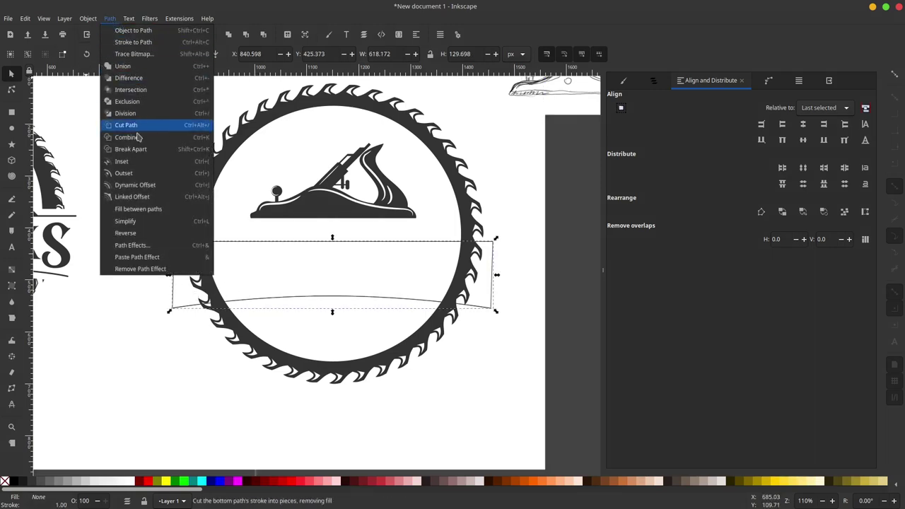
{"action": "left_click", "coordinate": [140, 188]}
{"action": "left_click_drag", "start_coordinate": [178, 245], "coordinate": [167, 232]}
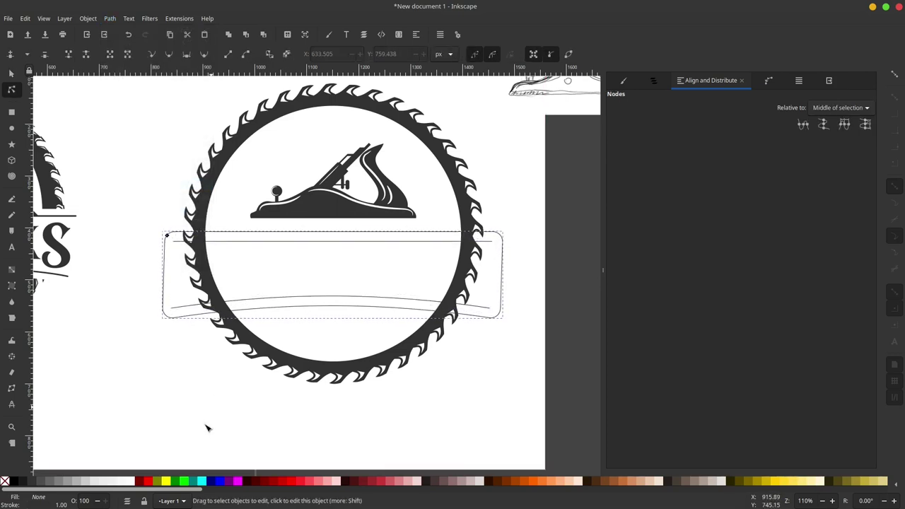
{"action": "left_click", "coordinate": [135, 481]}
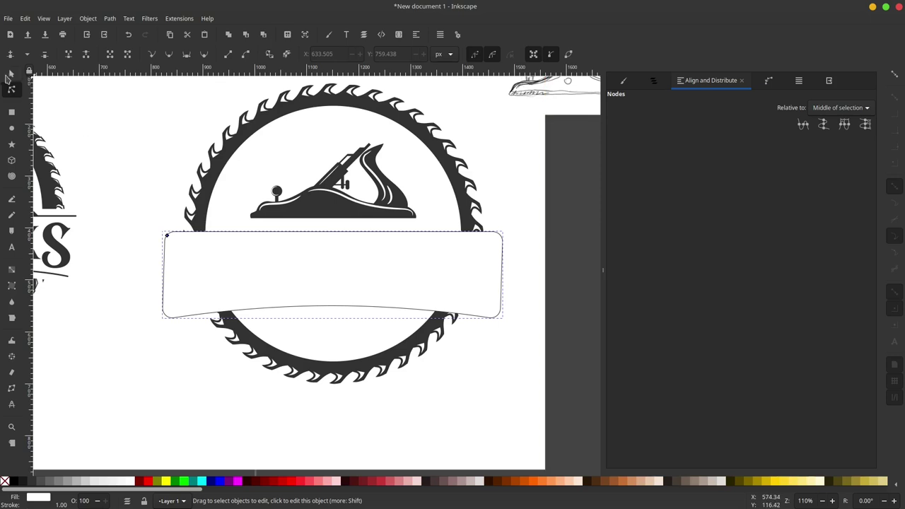
- Lower the white offset shape beneath the banner lines, then deselect everything
{"action": "left_click", "coordinate": [10, 74]}
{"action": "left_click", "coordinate": [198, 55]}
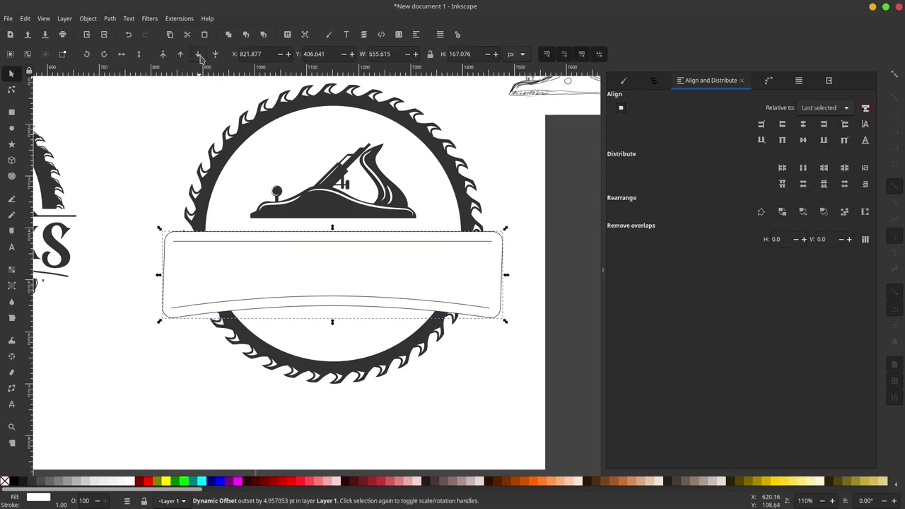
{"action": "left_click", "coordinate": [6, 482]}
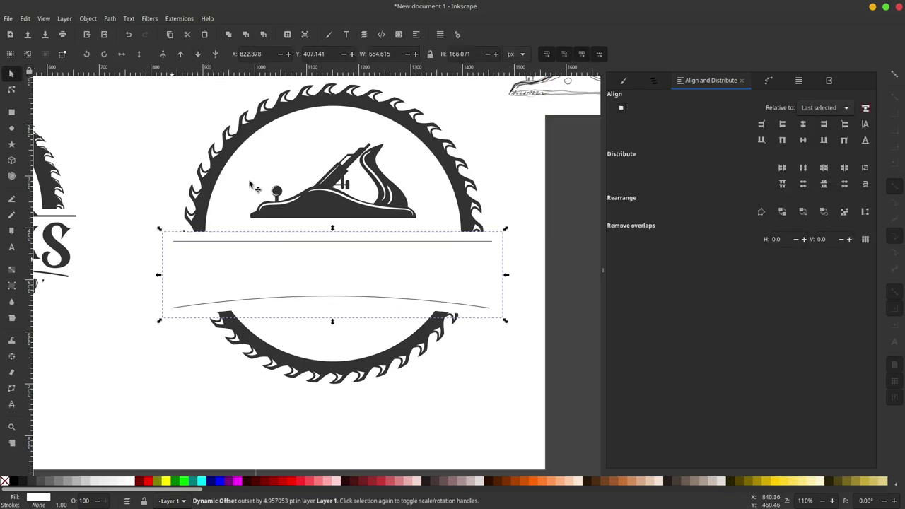
{"action": "left_click", "coordinate": [283, 122]}
{"action": "scroll", "coordinate": [460, 186], "scroll_direction": "right", "scroll_amount": 2}
{"action": "left_click", "coordinate": [461, 186]}
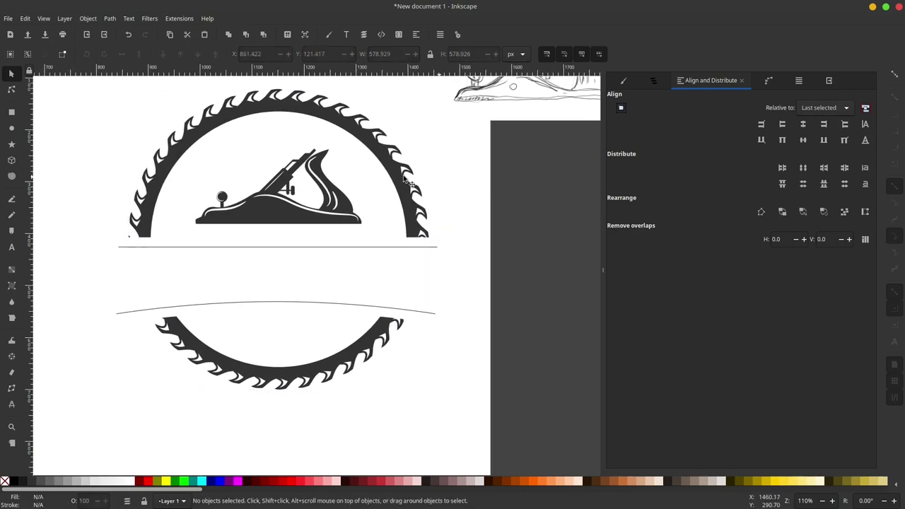
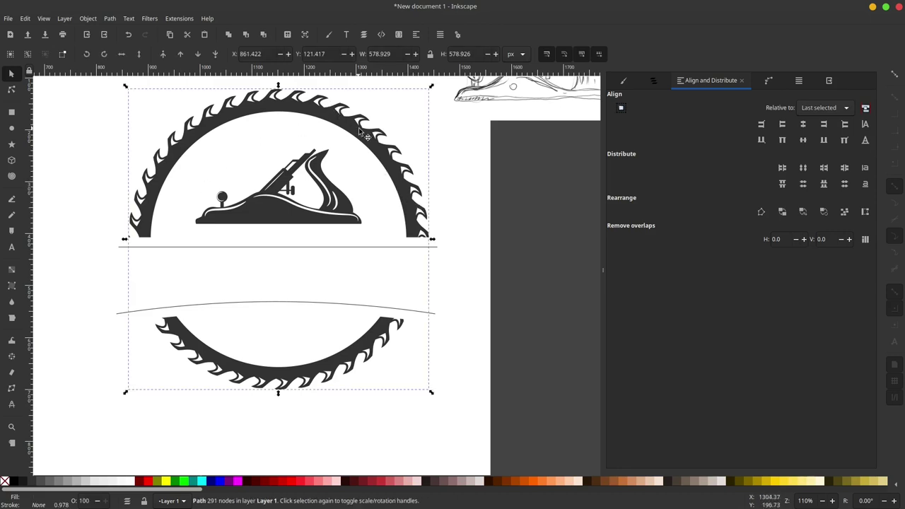
- Leave the saw blade in place and move the large white rectangle behind the new logo
{"action": "left_click_drag", "start_coordinate": [358, 135], "coordinate": [346, 84]}
{"action": "key", "text": "Escape"}
{"action": "key", "text": "Escape"}
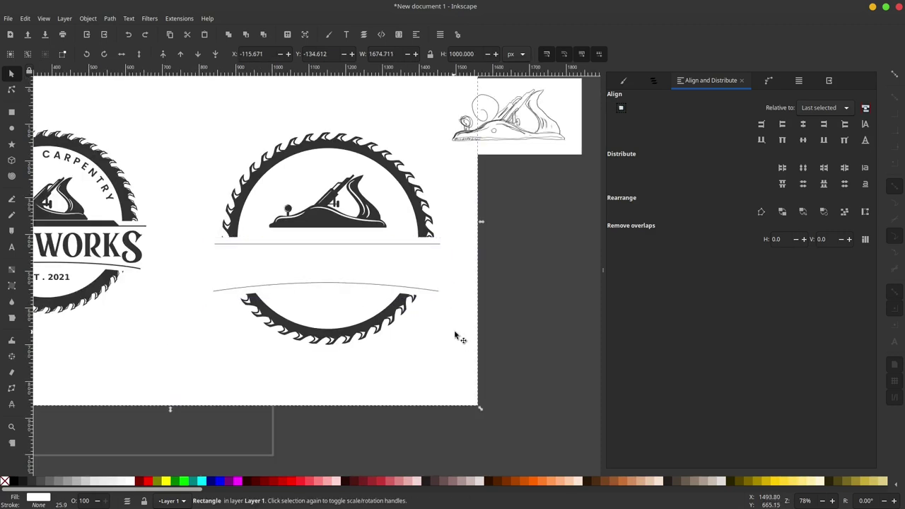
{"action": "left_click_drag", "start_coordinate": [456, 337], "coordinate": [148, 337]}
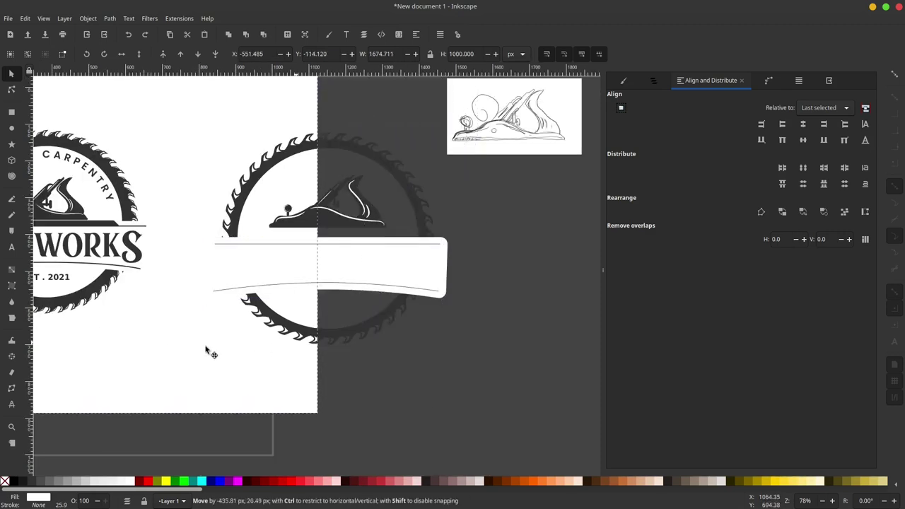
{"action": "left_click_drag", "start_coordinate": [431, 305], "coordinate": [531, 248]}
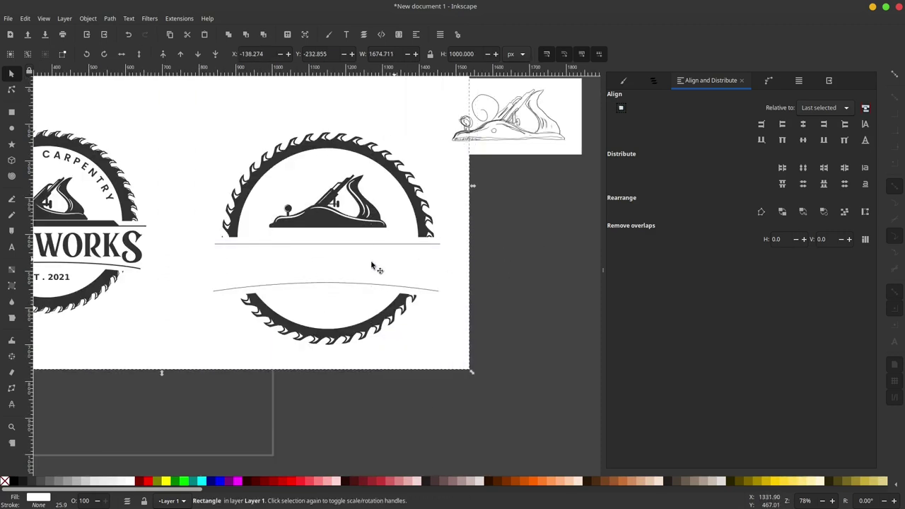
{"action": "scroll", "coordinate": [337, 264], "scroll_direction": "up", "scroll_amount": 1, "text": "ctrl"}
{"action": "left_click", "coordinate": [336, 235]}
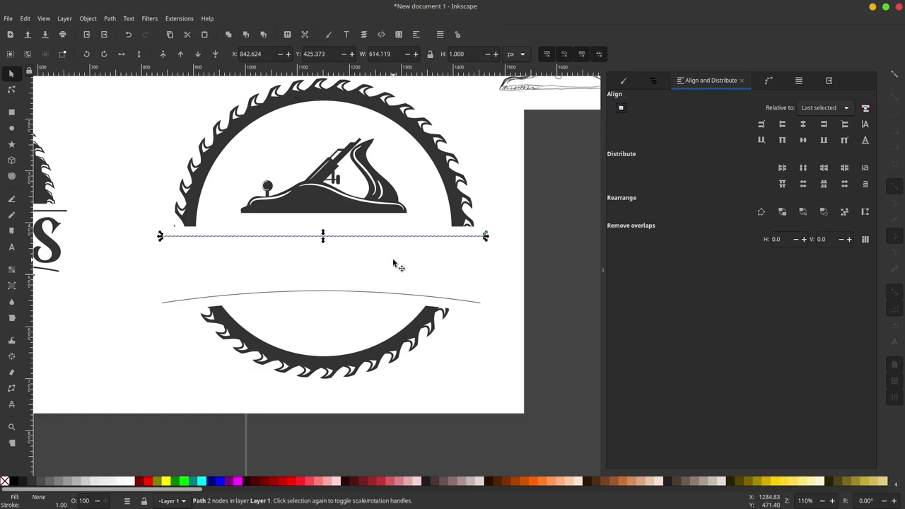
- Give both the straight and curved banner lines a 5 px stroke width
{"action": "left_click", "coordinate": [472, 302], "text": "shift"}
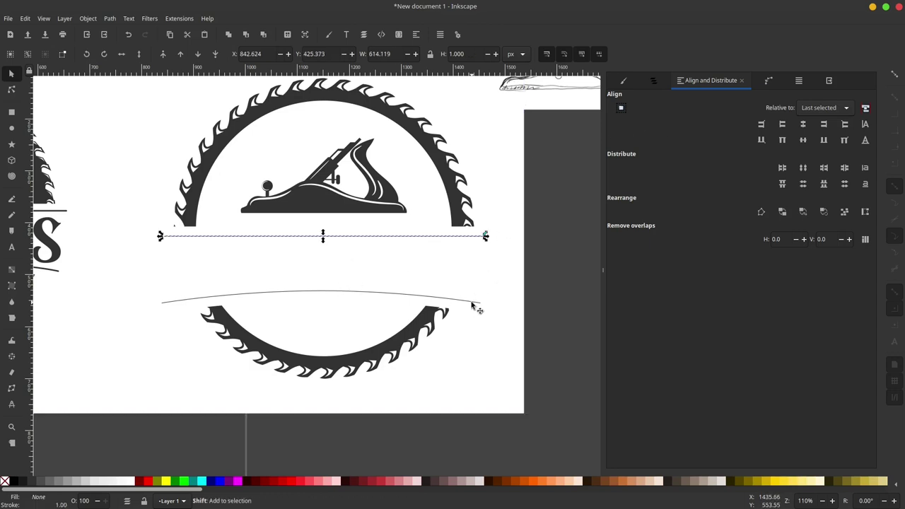
{"action": "left_click", "coordinate": [651, 82]}
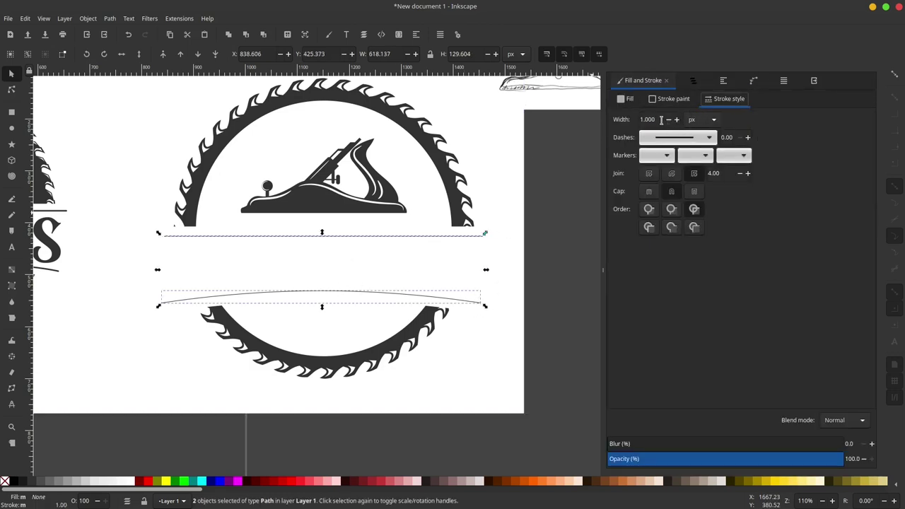
{"action": "left_click", "coordinate": [661, 119]}
{"action": "type", "text": "5.000"}
{"action": "key", "text": "Return"}
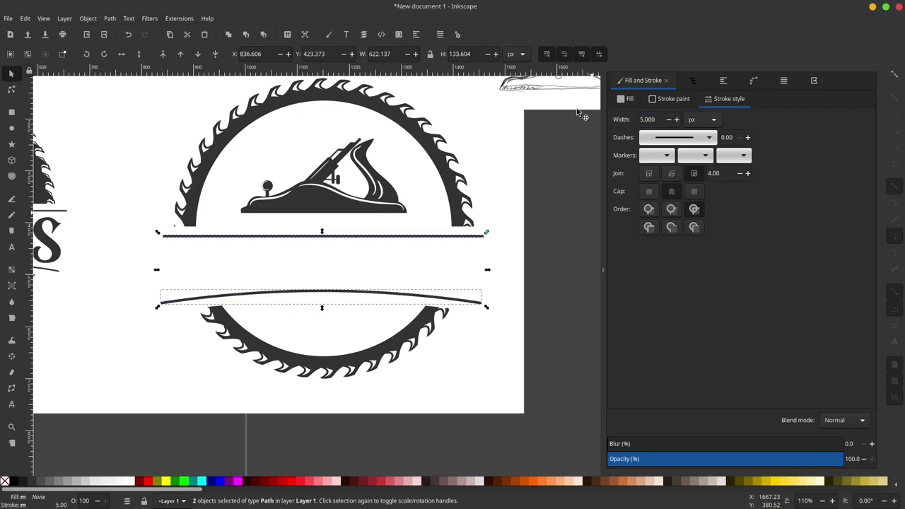
{"action": "scroll", "coordinate": [459, 246], "scroll_direction": "left", "scroll_amount": 3}
{"action": "left_click", "coordinate": [380, 250]}
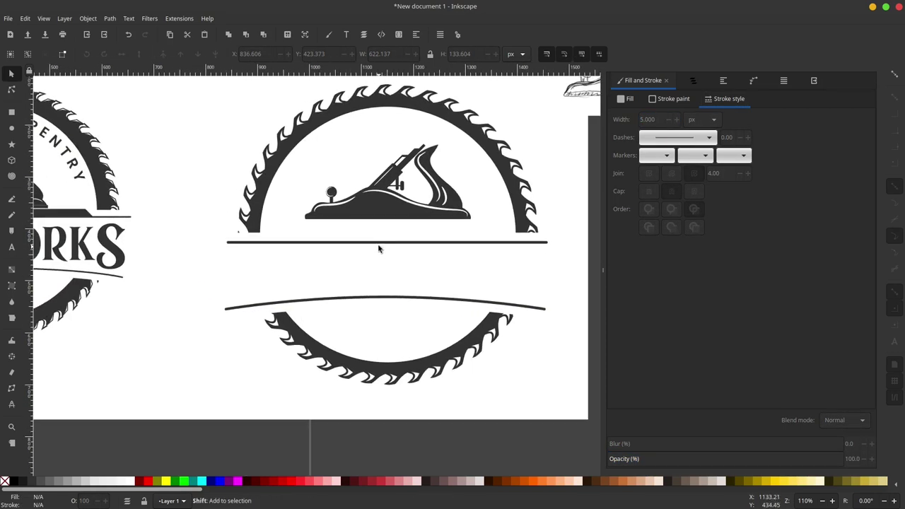
{"action": "scroll", "coordinate": [380, 250], "scroll_direction": "down", "scroll_amount": 2}
{"action": "scroll", "coordinate": [164, 244], "scroll_direction": "right", "scroll_amount": 2}
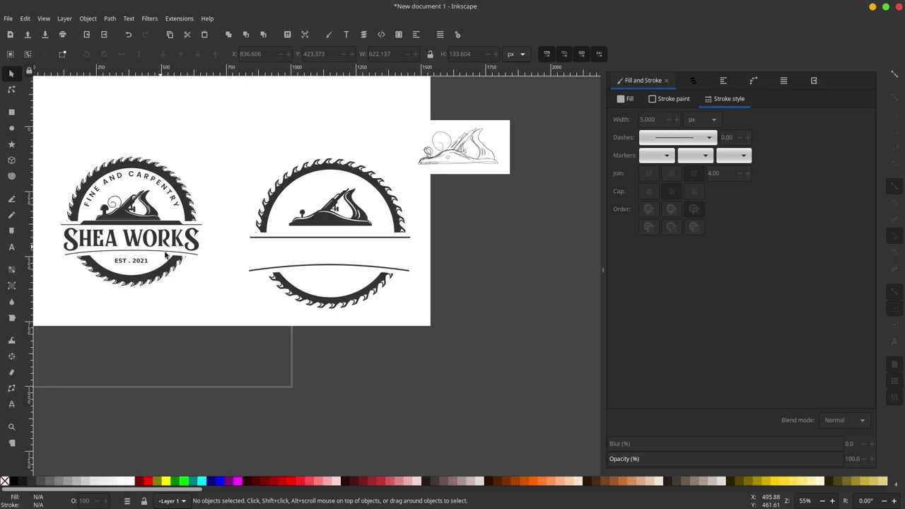
- Add the text 'SHEA WORKS' on a line inside the banner gap
{"action": "left_click", "coordinate": [11, 247]}
{"action": "scroll", "coordinate": [303, 252], "scroll_direction": "up", "scroll_amount": 1}
{"action": "left_click", "coordinate": [257, 250]}
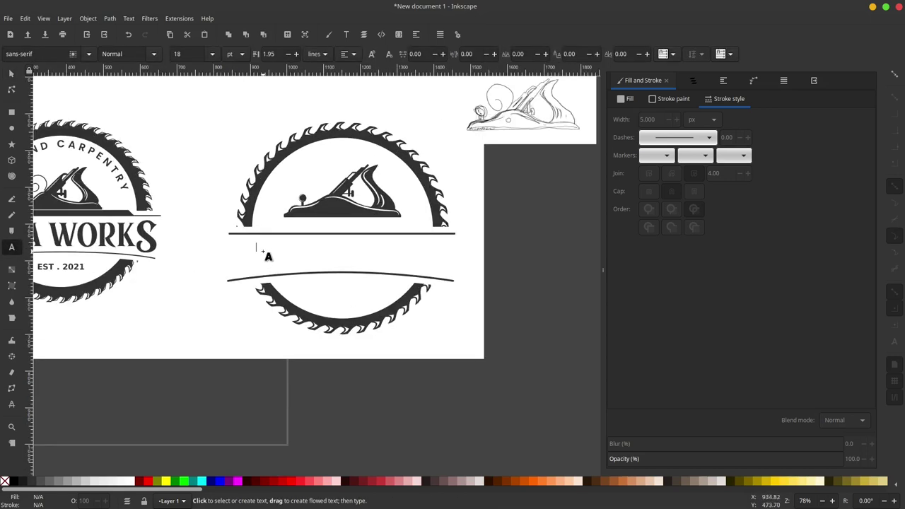
{"action": "scroll", "coordinate": [268, 255], "scroll_direction": "up", "scroll_amount": 1}
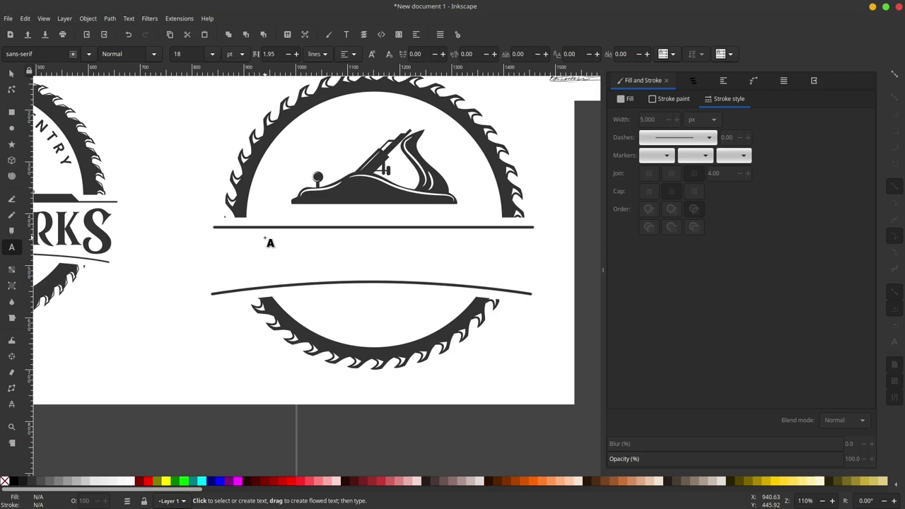
{"action": "type", "text": "SHEA"}
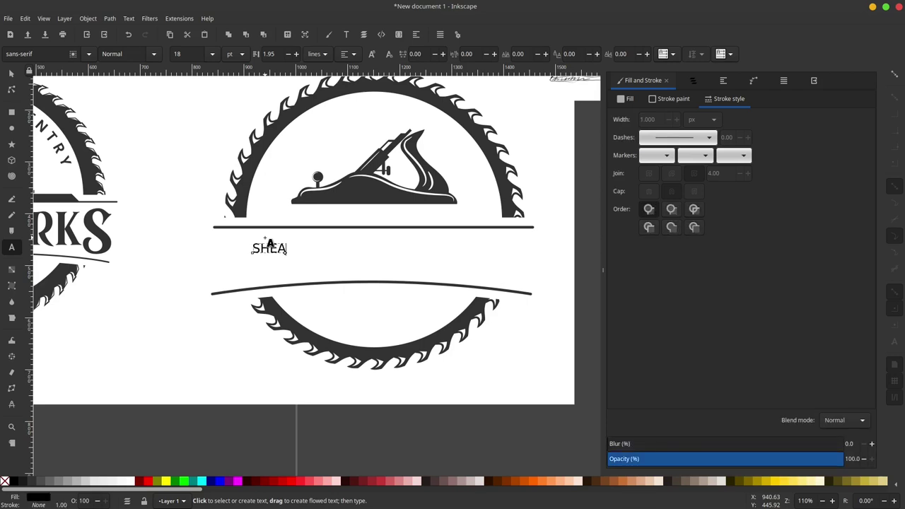
{"action": "key", "text": "shift+F2"}
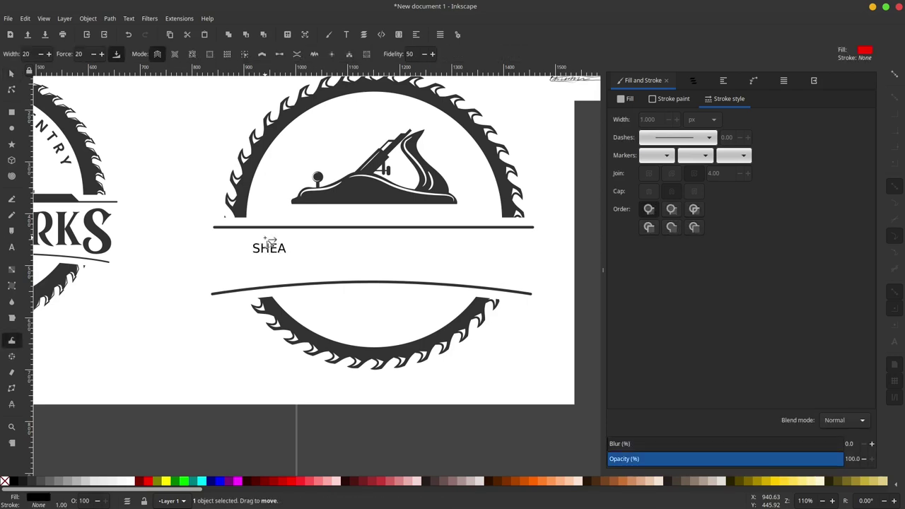
{"action": "left_click", "coordinate": [12, 251]}
{"action": "left_click_drag", "start_coordinate": [252, 248], "coordinate": [284, 259]}
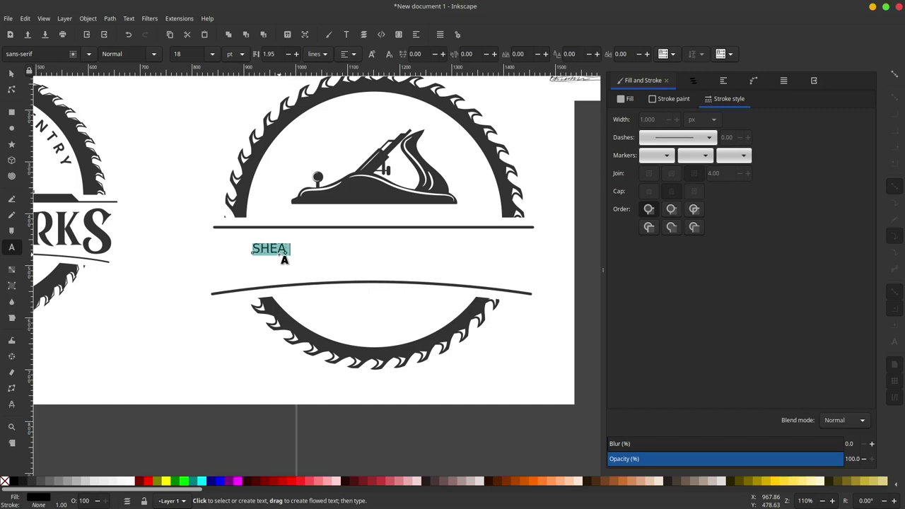
{"action": "type", "text": "SHEA"}
{"action": "type", "text": " WORKS"}
- Set the whole SHEA WORKS text in the Black Quality font
{"action": "key", "text": "ctrl+a"}
{"action": "left_click", "coordinate": [15, 53]}
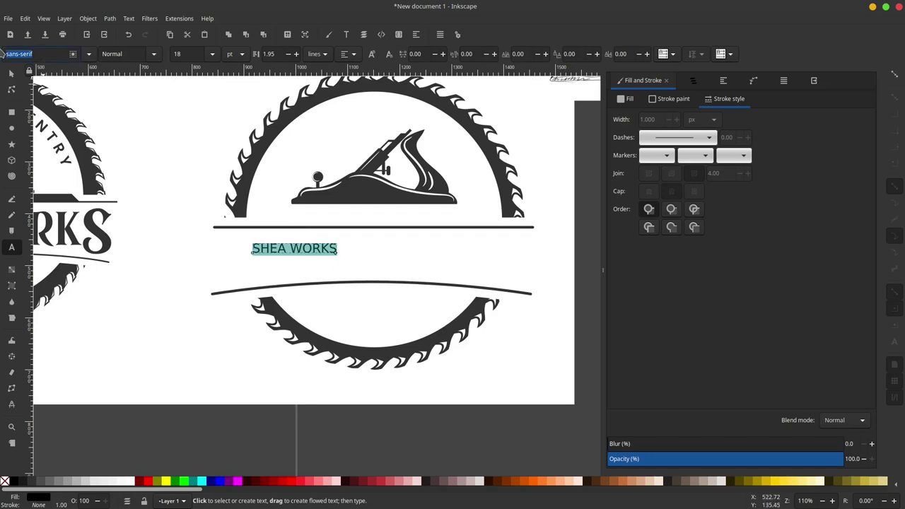
{"action": "type", "text": "Bl"}
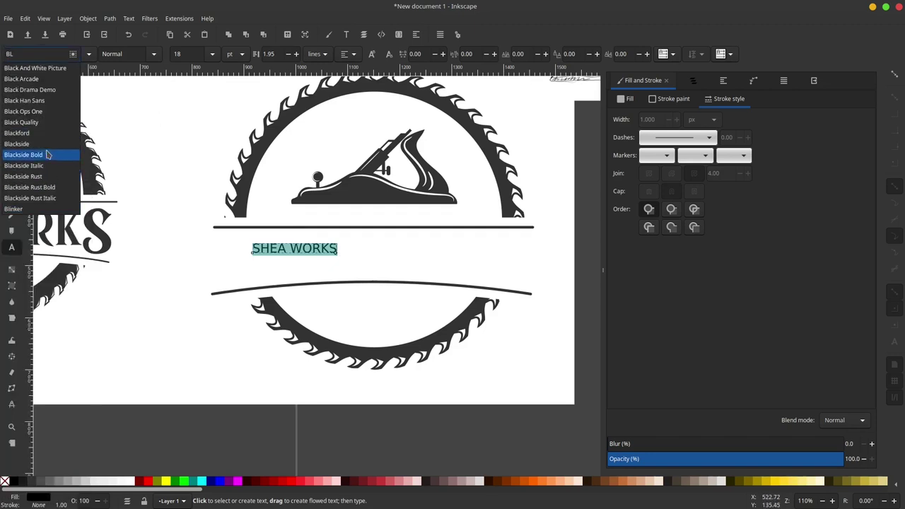
{"action": "left_click", "coordinate": [47, 123]}
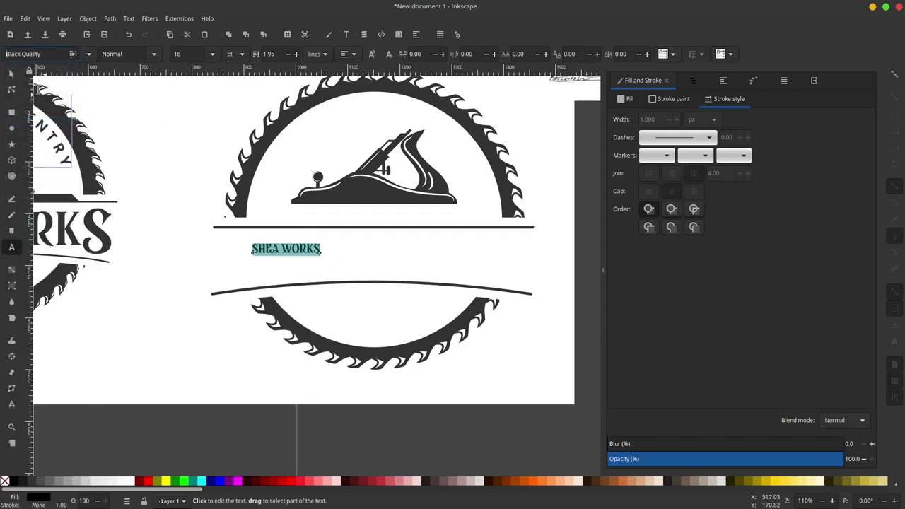
{"action": "left_click", "coordinate": [11, 74]}
- Scale SHEA WORKS up to the banner width and place it between the lines
{"action": "left_click_drag", "start_coordinate": [324, 241], "coordinate": [403, 223]}
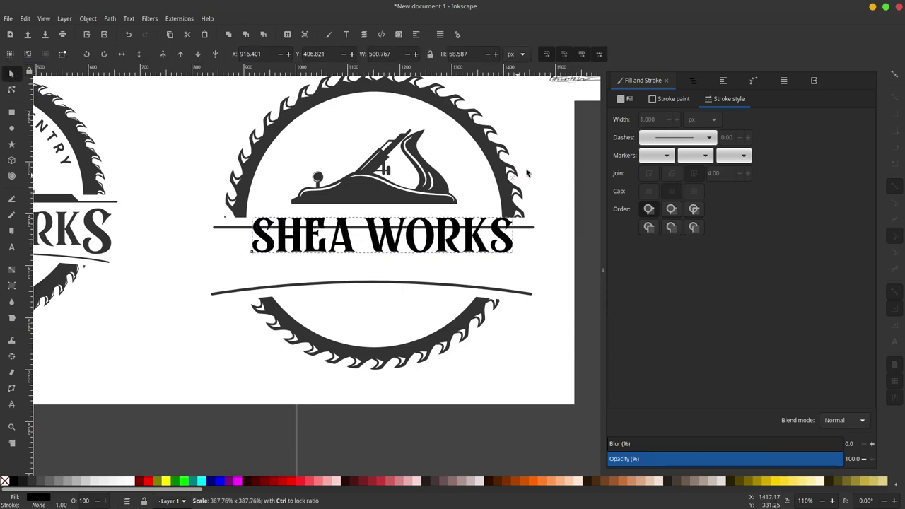
{"action": "left_click_drag", "start_coordinate": [403, 223], "coordinate": [551, 178]}
{"action": "left_click_drag", "start_coordinate": [491, 230], "coordinate": [470, 252]}
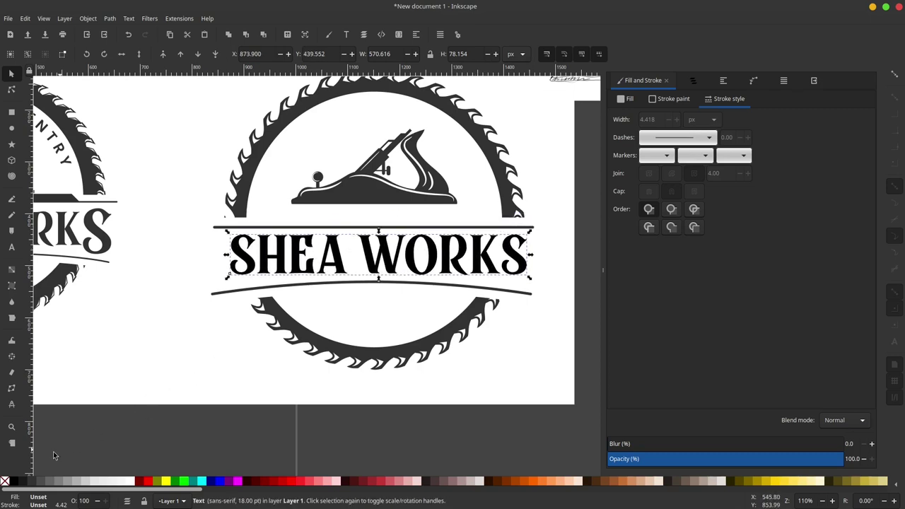
- Colour the SHEA WORKS text with the 80% dark grey swatch
{"action": "left_click", "coordinate": [33, 482]}
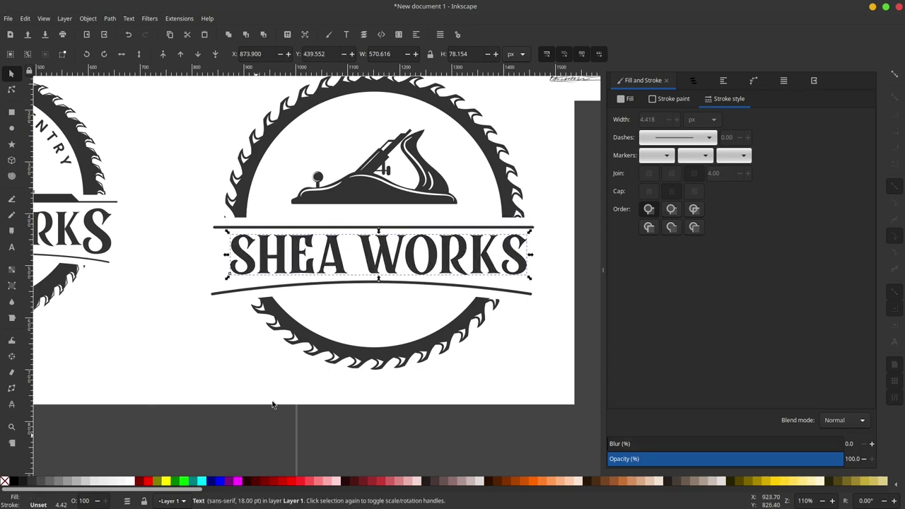
{"action": "left_click", "coordinate": [272, 404]}
{"action": "scroll", "coordinate": [318, 292], "scroll_direction": "up", "scroll_amount": 1}
{"action": "left_click", "coordinate": [335, 286]}
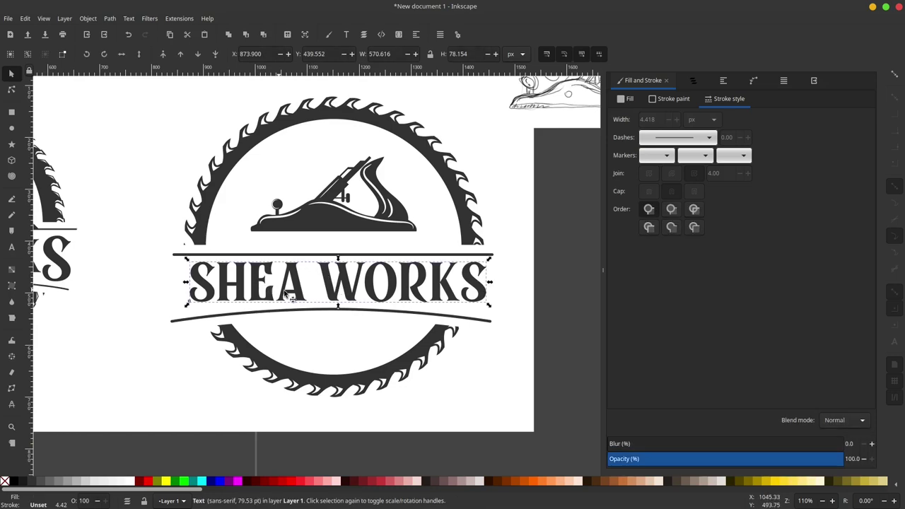
{"action": "scroll", "coordinate": [286, 294], "scroll_direction": "left", "scroll_amount": 5}
{"action": "scroll", "coordinate": [212, 254], "scroll_direction": "left", "scroll_amount": 5}
{"action": "scroll", "coordinate": [162, 228], "scroll_direction": "down", "scroll_amount": 2}
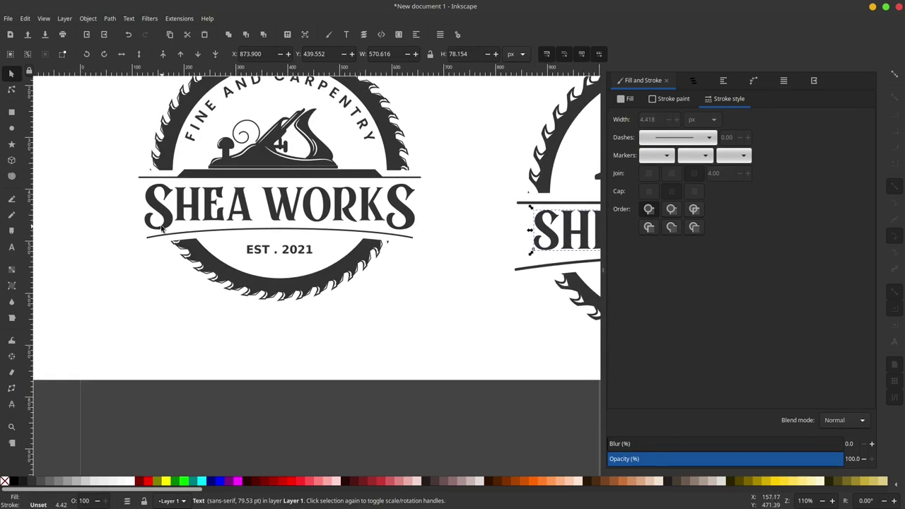
{"action": "scroll", "coordinate": [161, 228], "scroll_direction": "up", "scroll_amount": 2, "text": "ctrl"}
{"action": "scroll", "coordinate": [359, 188], "scroll_direction": "up", "scroll_amount": 1, "text": "ctrl"}
{"action": "scroll", "coordinate": [162, 236], "scroll_direction": "up", "scroll_amount": 1, "text": "ctrl"}
{"action": "scroll", "coordinate": [295, 224], "scroll_direction": "down", "scroll_amount": 4, "text": "ctrl"}
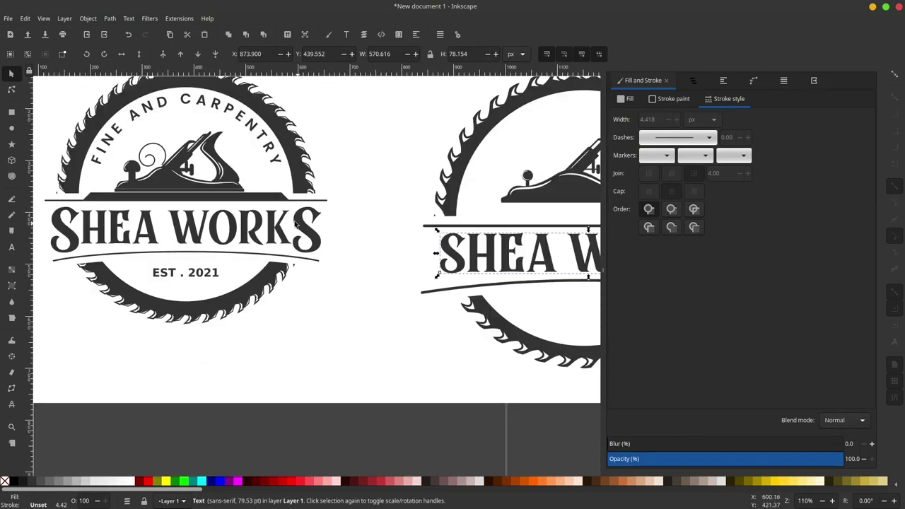
{"action": "scroll", "coordinate": [295, 224], "scroll_direction": "right", "scroll_amount": 3}
{"action": "scroll", "coordinate": [233, 250], "scroll_direction": "right", "scroll_amount": 2}
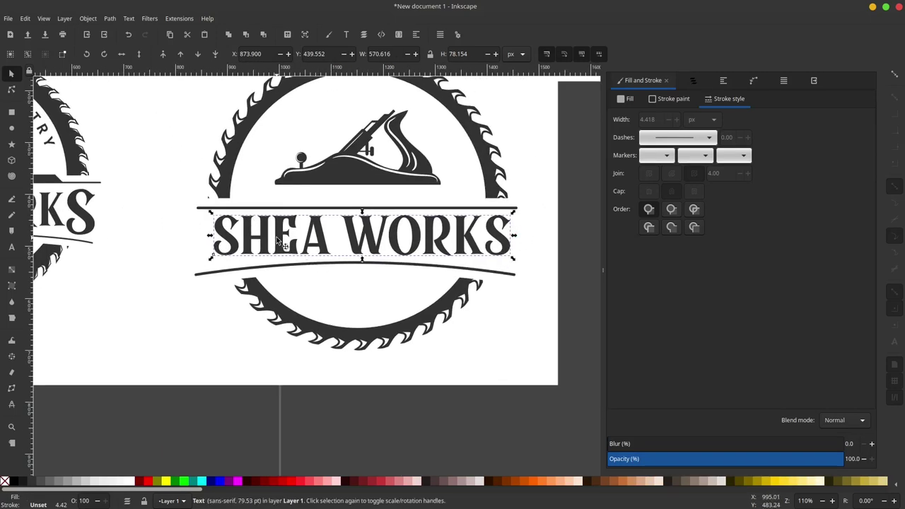
- Convert the SHEA WORKS text into separate letter paths with Object to Path
{"action": "left_click", "coordinate": [111, 20]}
{"action": "left_click", "coordinate": [125, 33]}
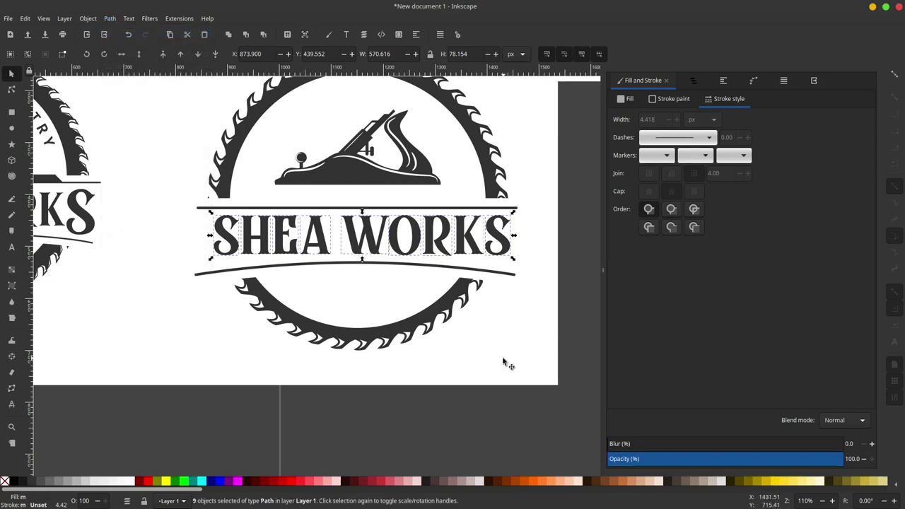
{"action": "left_click", "coordinate": [498, 405]}
- Enlarge the first and last S to banner height and move them back to the word ends
{"action": "left_click", "coordinate": [235, 247]}
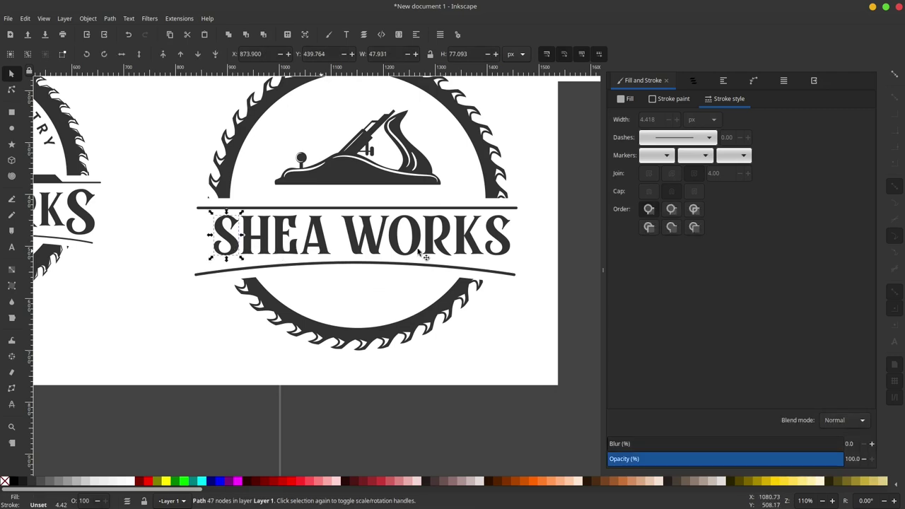
{"action": "left_click", "coordinate": [504, 249], "text": "shift"}
{"action": "scroll", "coordinate": [446, 246], "scroll_direction": "right", "scroll_amount": 3}
{"action": "scroll", "coordinate": [447, 246], "scroll_direction": "up", "scroll_amount": 1}
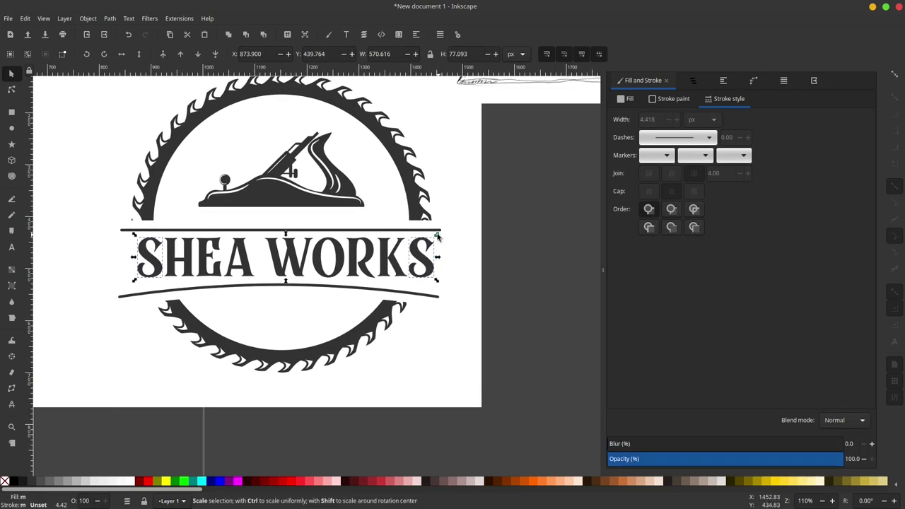
{"action": "left_click_drag", "start_coordinate": [436, 232], "coordinate": [479, 207]}
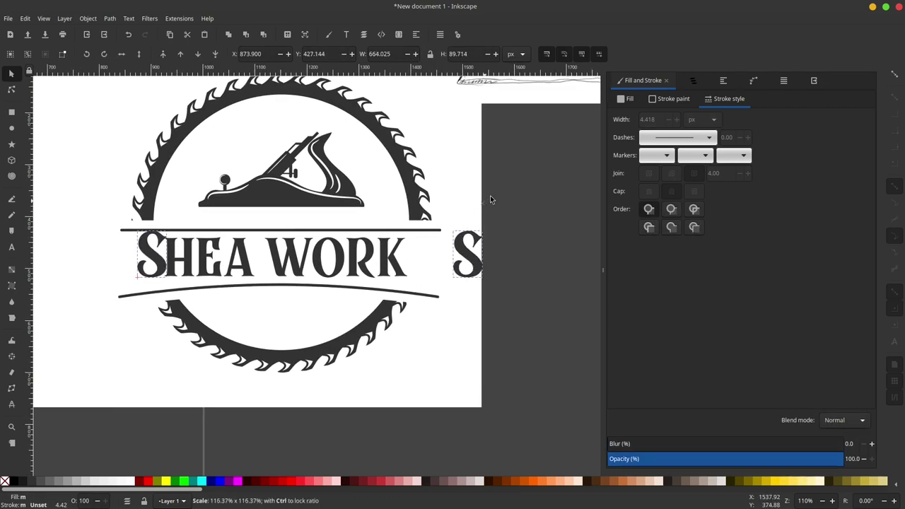
{"action": "left_click_drag", "start_coordinate": [479, 207], "coordinate": [504, 206]}
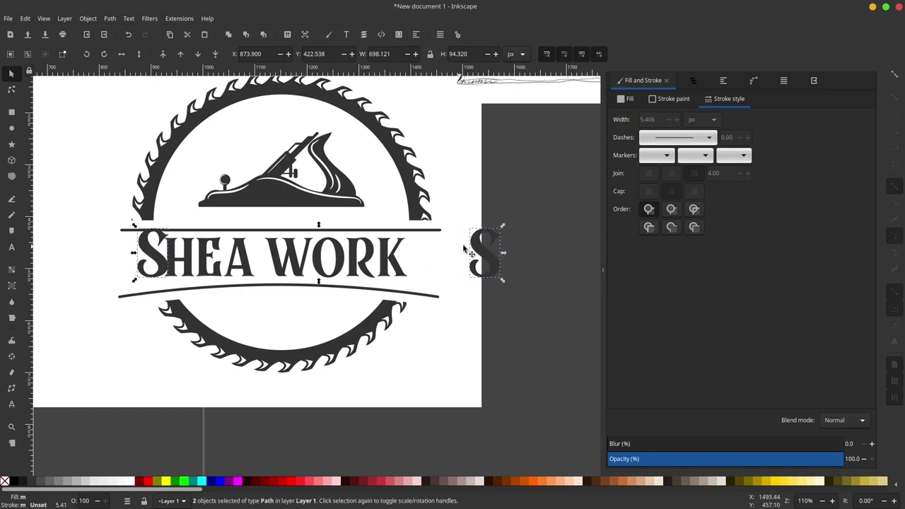
{"action": "left_click", "coordinate": [532, 280]}
{"action": "mouse_move", "coordinate": [496, 263]}
{"action": "left_mouse_down"}
{"action": "mouse_move", "coordinate": [435, 272]}
{"action": "mouse_move", "coordinate": [446, 279]}
{"action": "left_mouse_up"}
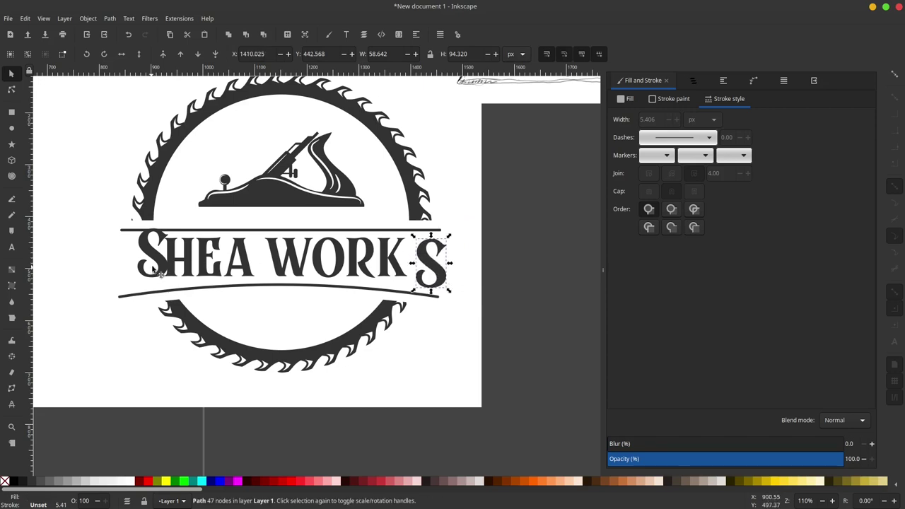
{"action": "scroll", "coordinate": [154, 270], "scroll_direction": "up", "scroll_amount": 1}
{"action": "left_click_drag", "start_coordinate": [157, 260], "coordinate": [145, 270]}
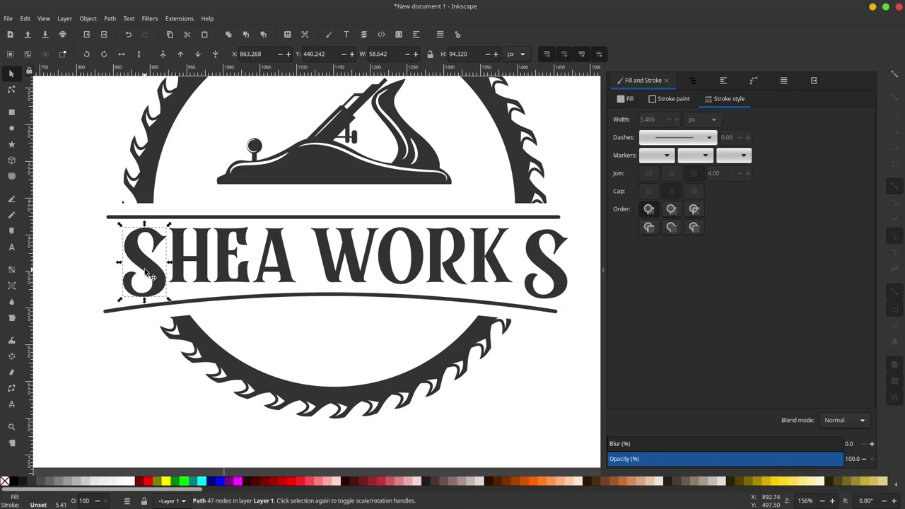
- Shift the final S left to close the gap after WORK
{"action": "left_click", "coordinate": [555, 267], "text": "shift"}
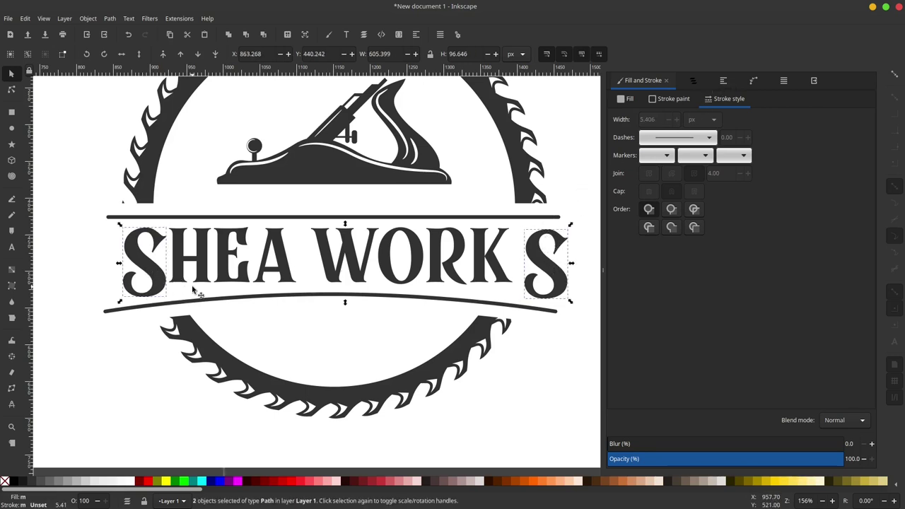
{"action": "left_click", "coordinate": [723, 81]}
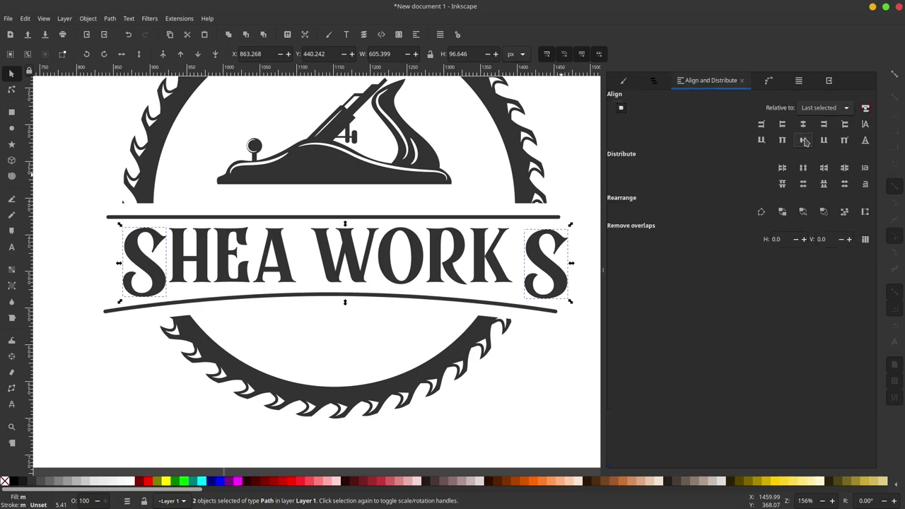
{"action": "left_click", "coordinate": [563, 303]}
{"action": "left_click", "coordinate": [543, 273]}
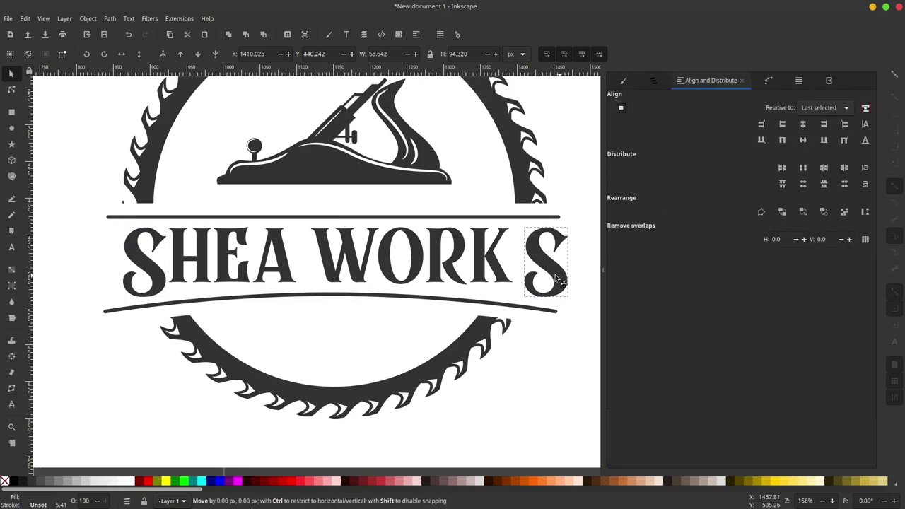
{"action": "left_click_drag", "start_coordinate": [554, 275], "coordinate": [555, 273]}
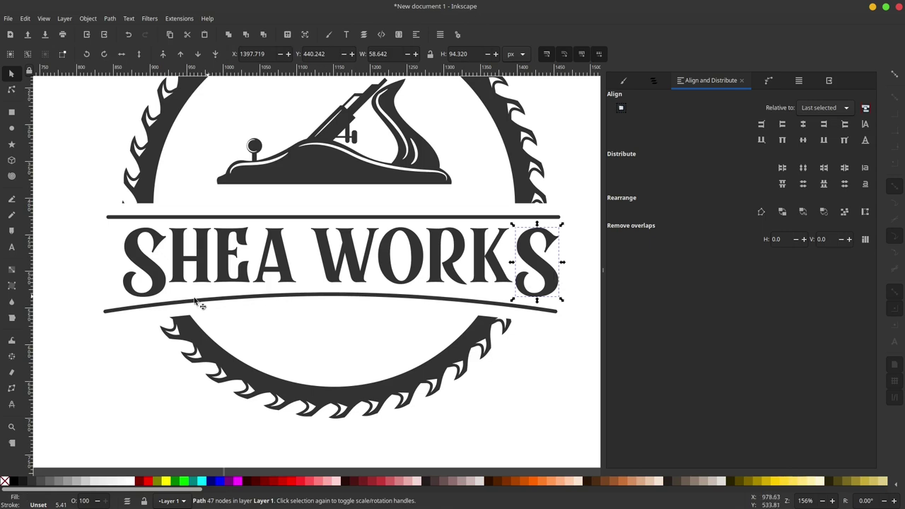
{"action": "scroll", "coordinate": [267, 299], "scroll_direction": "down", "scroll_amount": 1}
{"action": "scroll", "coordinate": [266, 299], "scroll_direction": "down", "scroll_amount": 1}
{"action": "left_click", "coordinate": [445, 248]}
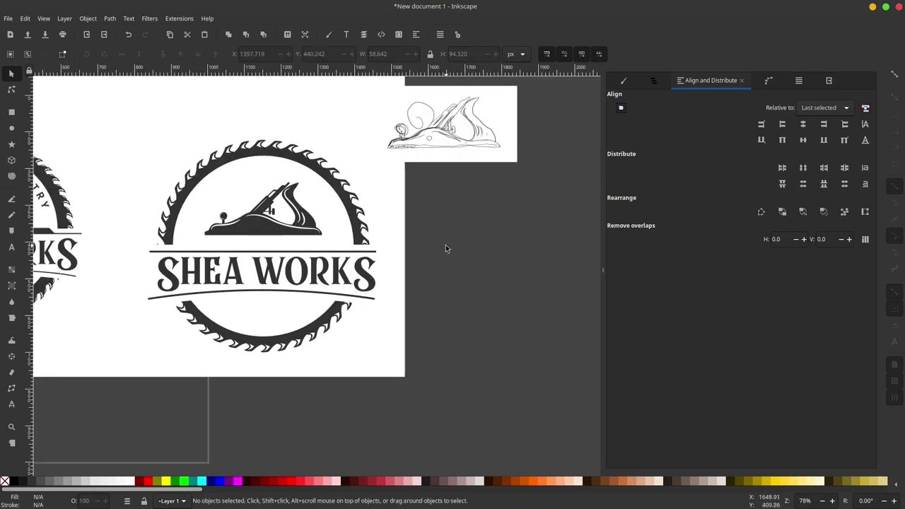
- Group only the nine SHEA WORKS letters, leaving out the banner lines
{"action": "left_click_drag", "start_coordinate": [445, 240], "coordinate": [153, 306]}
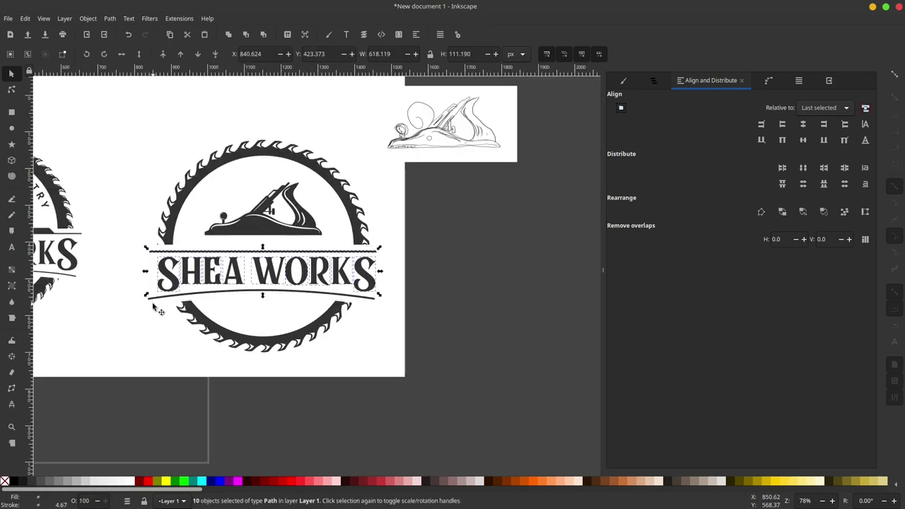
{"action": "key", "text": "ctrl+g"}
{"action": "scroll", "coordinate": [304, 281], "scroll_direction": "left", "scroll_amount": 1}
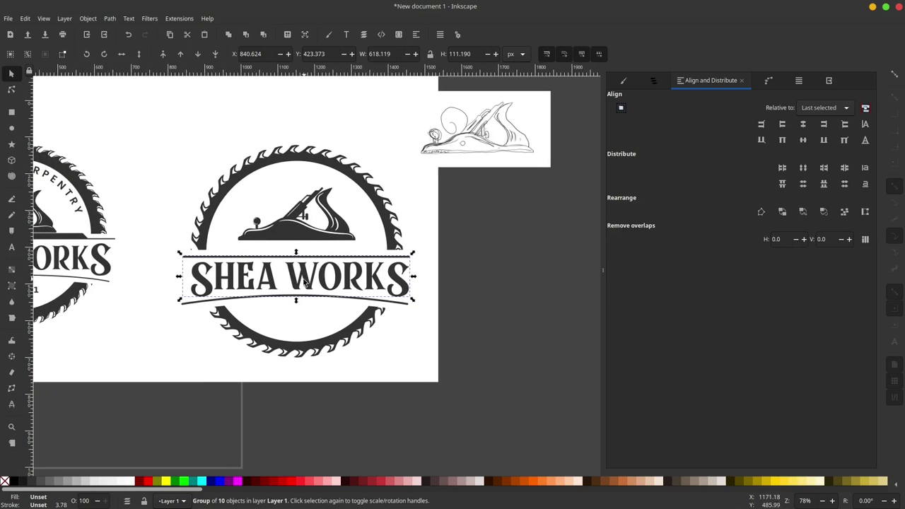
{"action": "scroll", "coordinate": [303, 281], "scroll_direction": "up", "scroll_amount": 1}
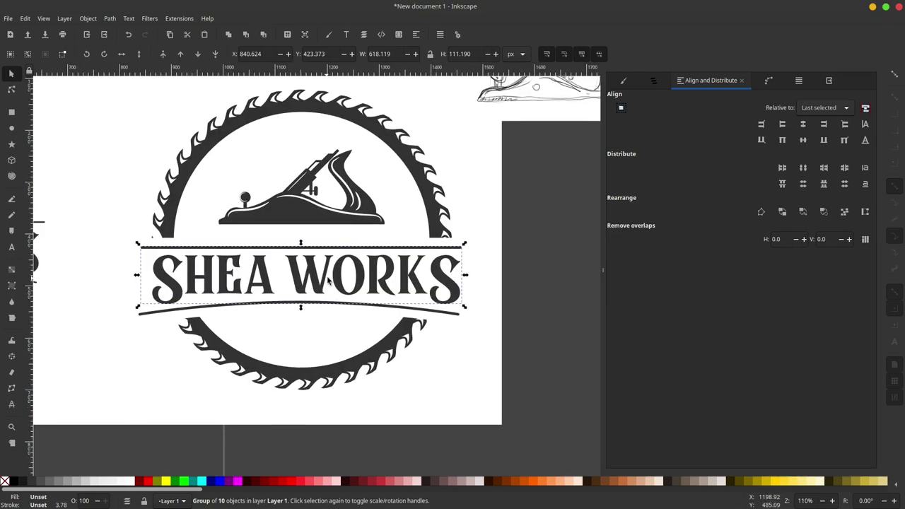
{"action": "scroll", "coordinate": [327, 281], "scroll_direction": "up", "scroll_amount": 1}
{"action": "left_click_drag", "start_coordinate": [290, 234], "coordinate": [287, 233]}
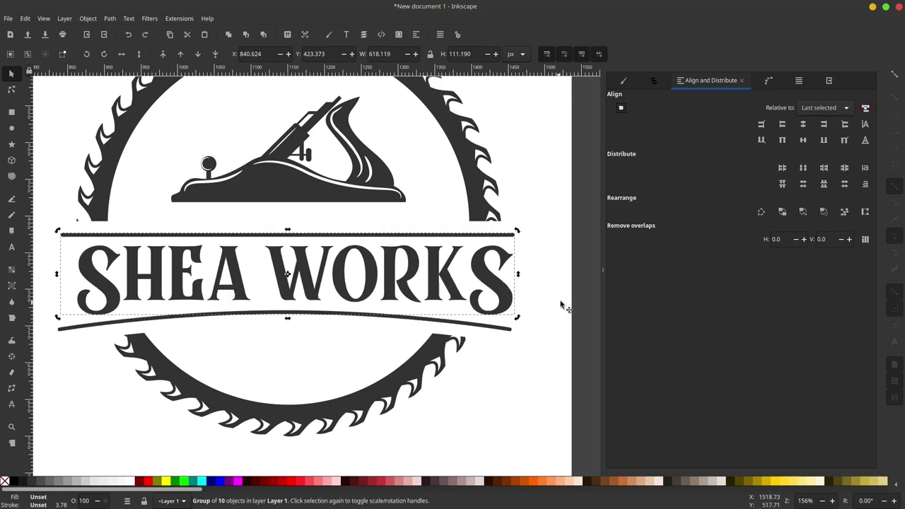
{"action": "key", "text": "ctrl+shift+g"}
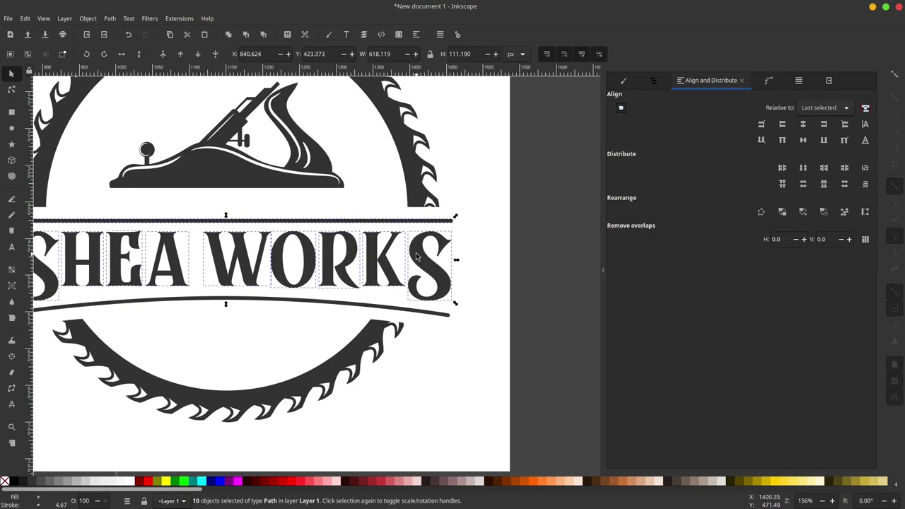
{"action": "left_click", "coordinate": [570, 226]}
{"action": "mouse_move", "coordinate": [561, 228]}
{"action": "left_mouse_down"}
{"action": "mouse_move", "coordinate": [107, 300]}
{"action": "mouse_move", "coordinate": [161, 308]}
{"action": "left_mouse_up"}
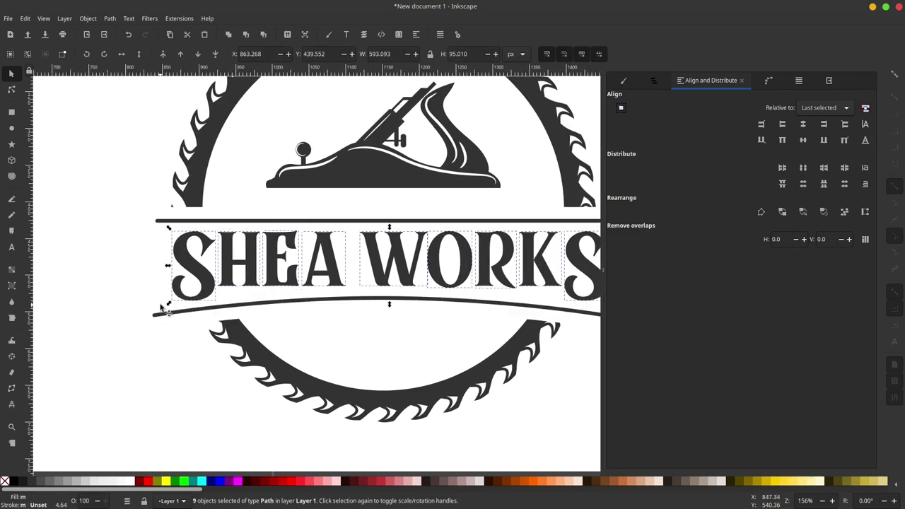
{"action": "key", "text": "ctrl+g"}
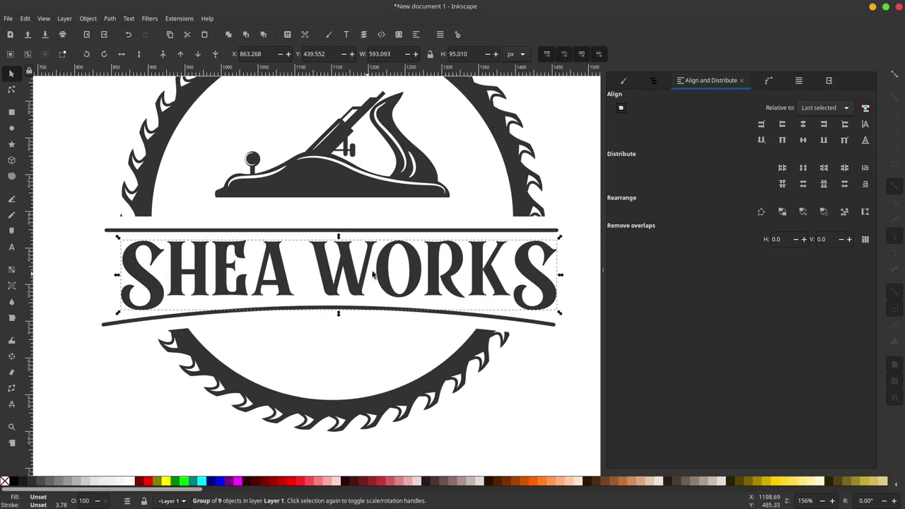
- Stretch the SHEA WORKS letter group slightly taller to fit the banner
{"action": "left_click_drag", "start_coordinate": [338, 236], "coordinate": [339, 233]}
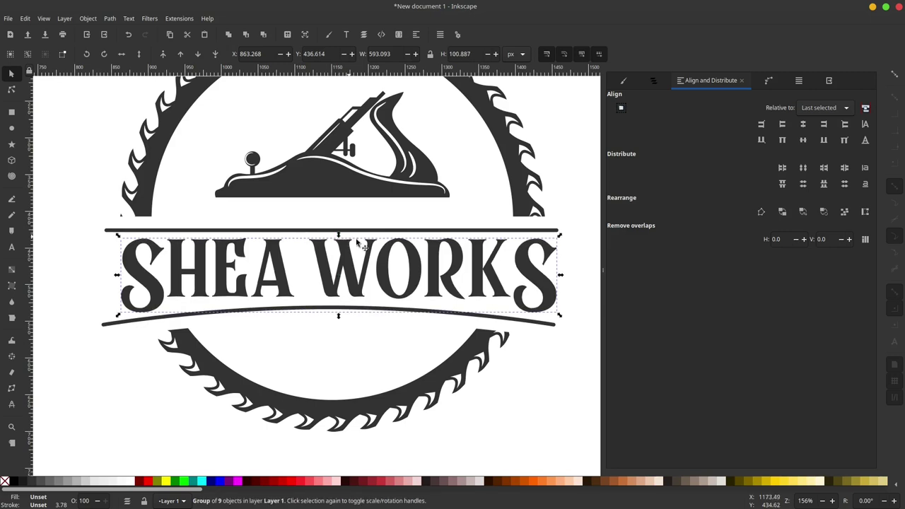
{"action": "scroll", "coordinate": [358, 242], "scroll_direction": "right", "scroll_amount": 3}
{"action": "left_click", "coordinate": [563, 229]}
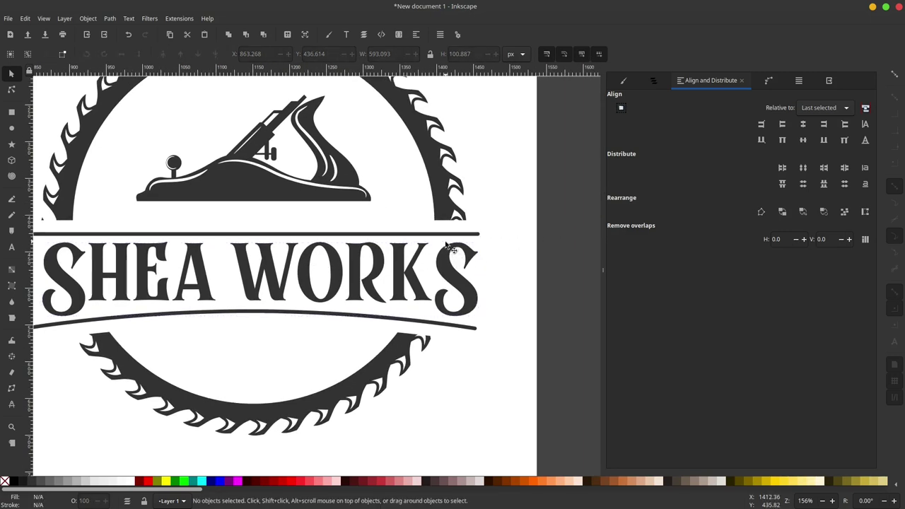
{"action": "left_click", "coordinate": [445, 245]}
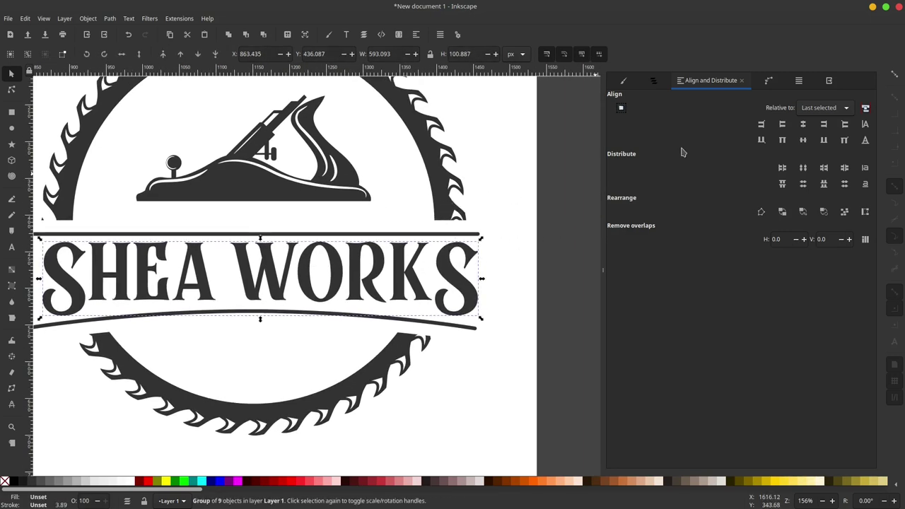
{"action": "scroll", "coordinate": [422, 285], "scroll_direction": "right", "scroll_amount": 2}
{"action": "scroll", "coordinate": [422, 284], "scroll_direction": "down", "scroll_amount": 1}
{"action": "key", "text": "Escape"}
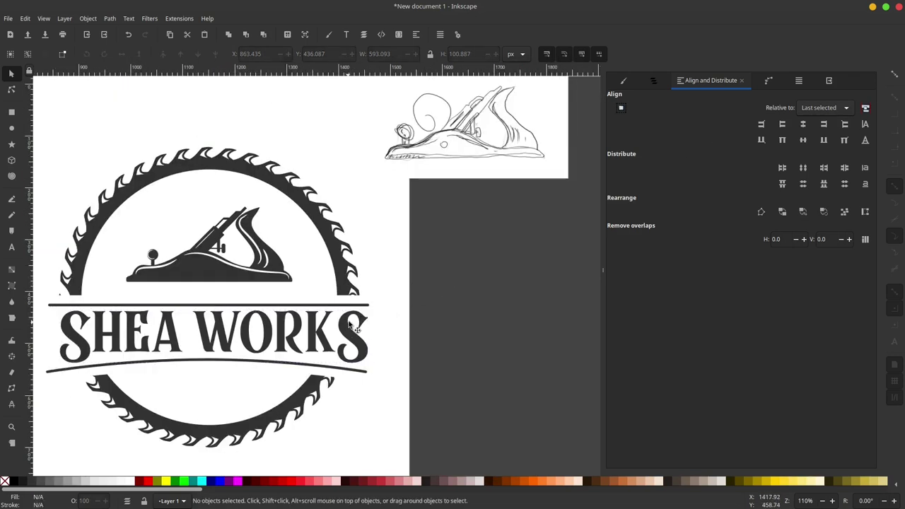
- Centre the SHEA WORKS group horizontally on the saw-blade group using Align and Distribute
{"action": "left_click", "coordinate": [349, 322]}
{"action": "left_click", "coordinate": [460, 261]}
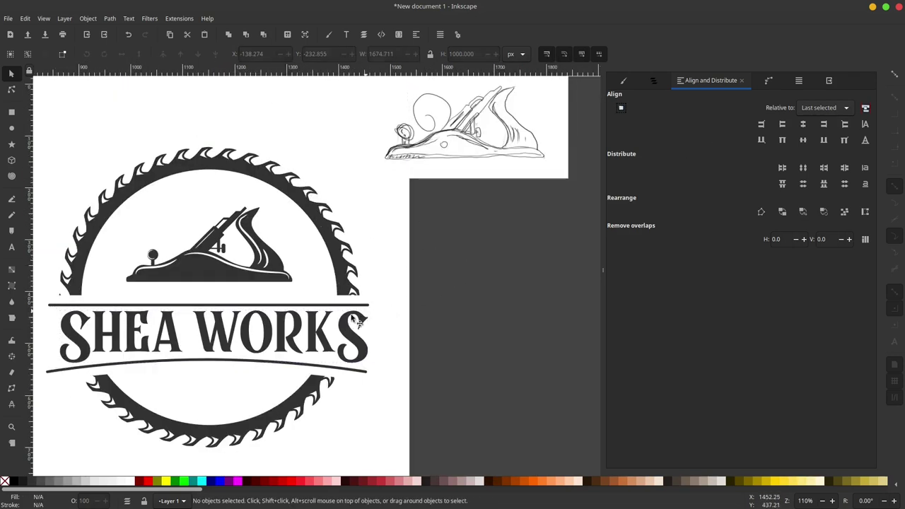
{"action": "left_click", "coordinate": [353, 322]}
{"action": "left_click", "coordinate": [353, 272], "text": "shift"}
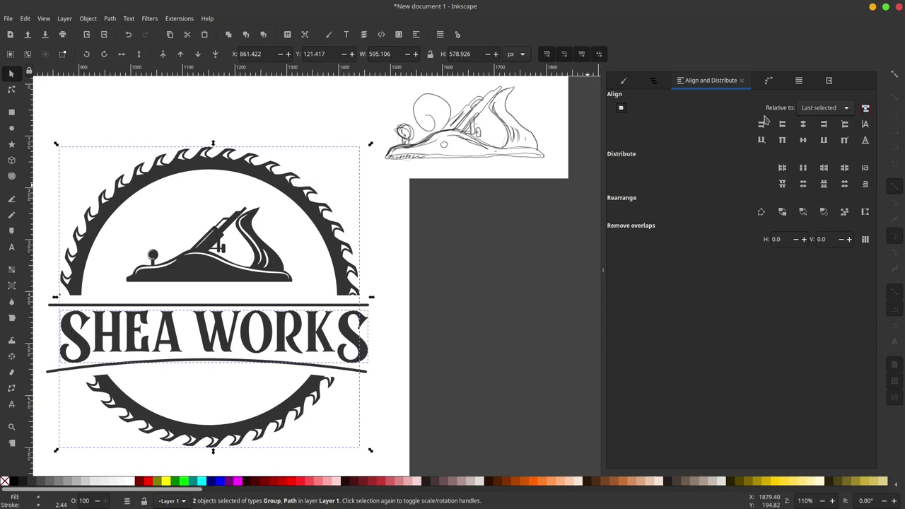
{"action": "left_click", "coordinate": [803, 124]}
{"action": "left_click", "coordinate": [468, 304]}
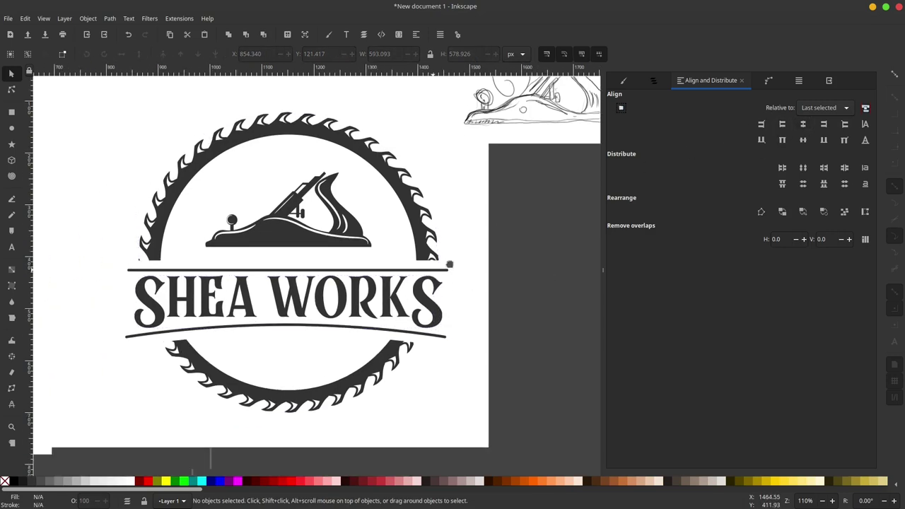
{"action": "scroll", "coordinate": [463, 283], "scroll_direction": "left", "scroll_amount": 5}
{"action": "scroll", "coordinate": [459, 268], "scroll_direction": "down", "scroll_amount": 3}
{"action": "scroll", "coordinate": [349, 297], "scroll_direction": "up", "scroll_amount": 2}
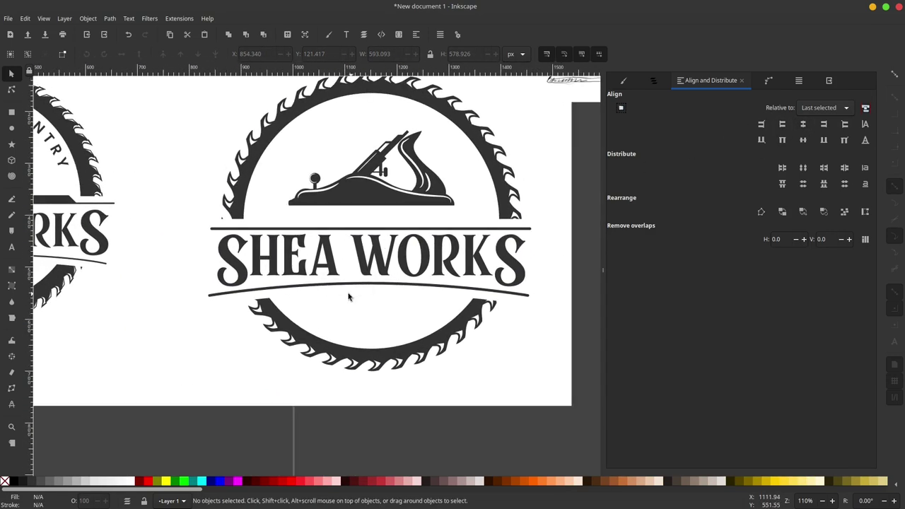
{"action": "scroll", "coordinate": [493, 228], "scroll_direction": "left", "scroll_amount": 6}
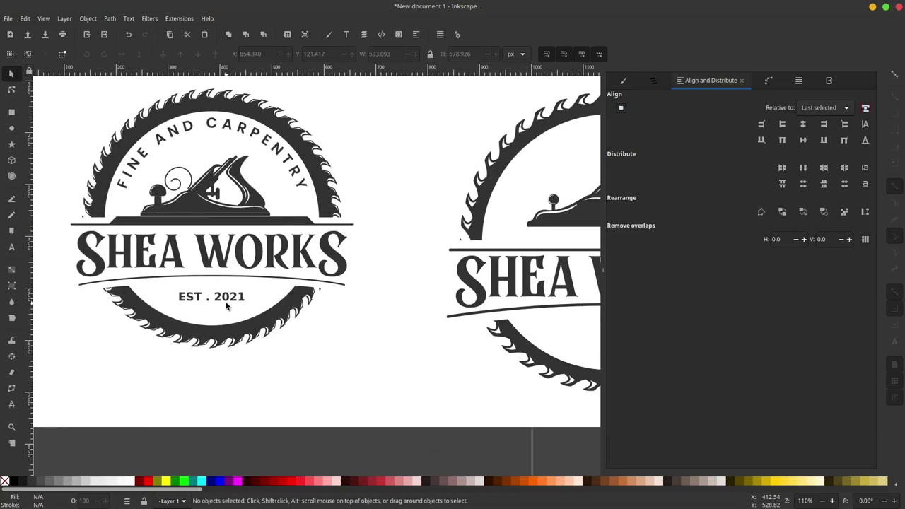
{"action": "scroll", "coordinate": [493, 269], "scroll_direction": "right", "scroll_amount": 5}
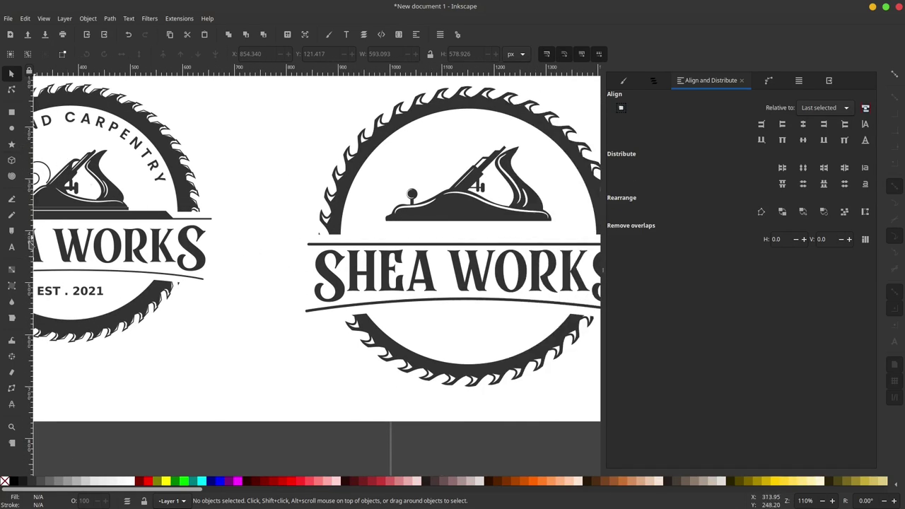
{"action": "left_click", "coordinate": [11, 247]}
{"action": "scroll", "coordinate": [305, 288], "scroll_direction": "right", "scroll_amount": 4}
{"action": "scroll", "coordinate": [306, 289], "scroll_direction": "down", "scroll_amount": 1}
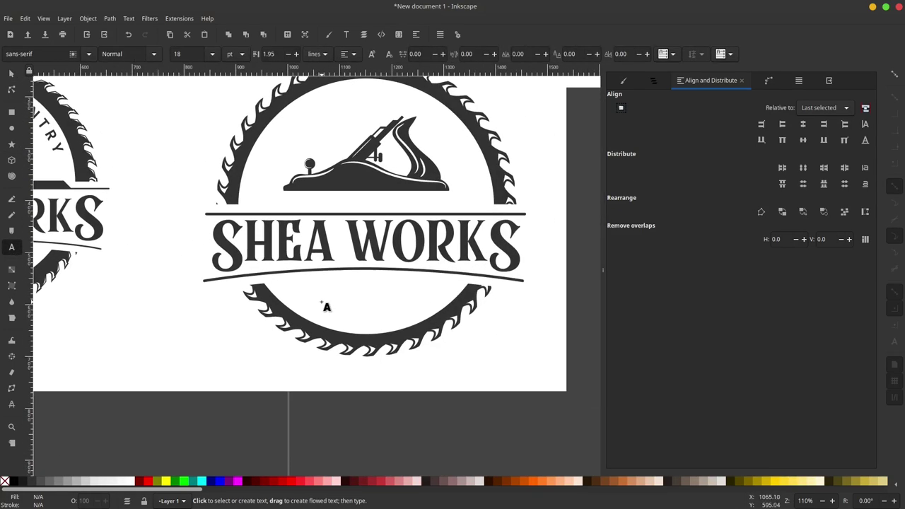
- Add bold 'EST.2021' text below the SHEA WORKS banner
{"action": "left_click", "coordinate": [321, 302]}
{"action": "type", "text": "EST.2021"}
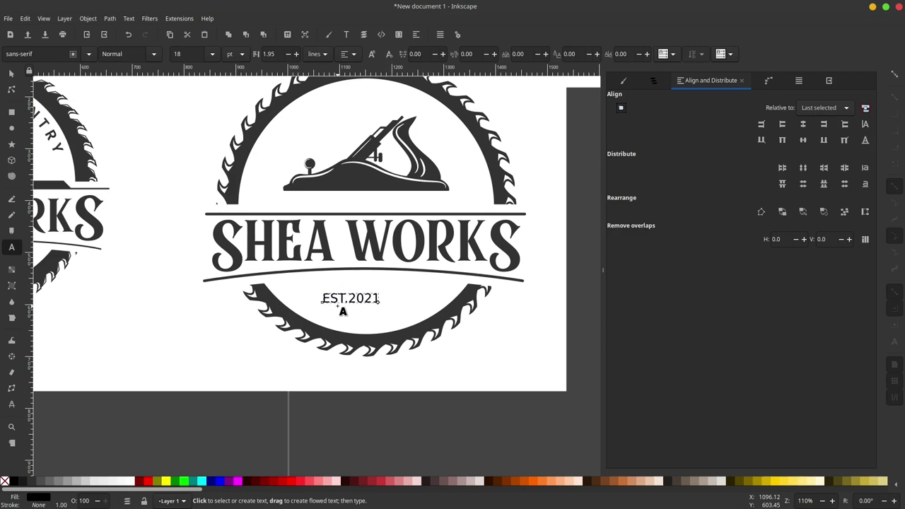
{"action": "key", "text": "ctrl+a"}
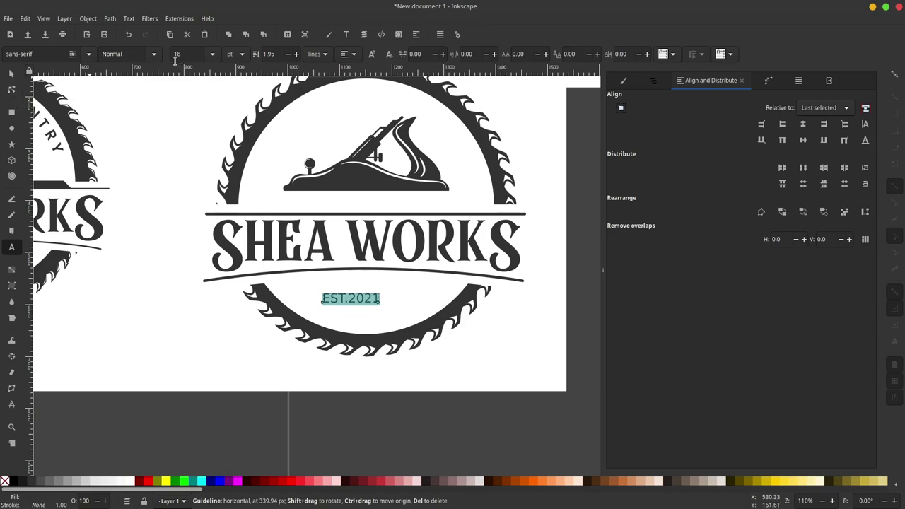
{"action": "left_click", "coordinate": [155, 55]}
{"action": "left_click", "coordinate": [141, 95]}
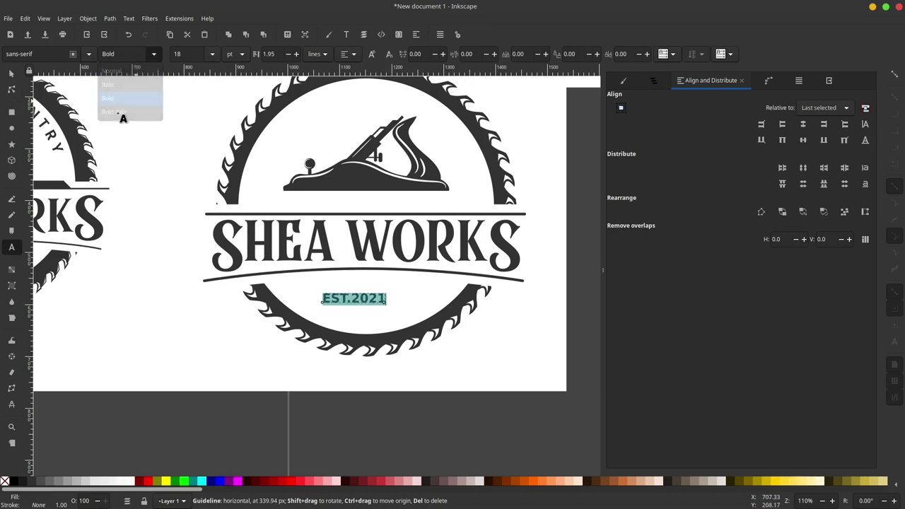
- Centre EST.2021 horizontally on the saw-blade circle
{"action": "left_click", "coordinate": [11, 74]}
{"action": "left_click", "coordinate": [372, 330], "text": "shift"}
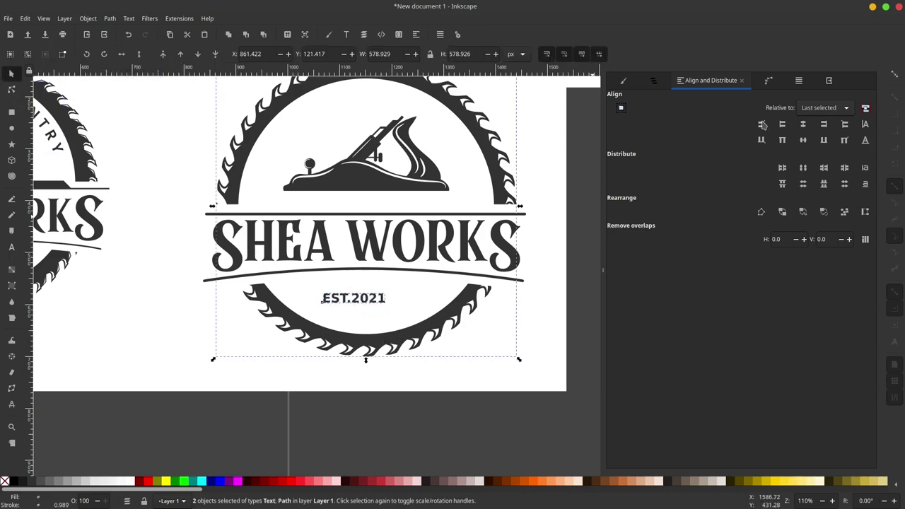
{"action": "left_click", "coordinate": [804, 124]}
{"action": "left_click", "coordinate": [569, 269]}
- Scale the duplicated logo down to the reference's size and place it beside it
{"action": "scroll", "coordinate": [372, 276], "scroll_direction": "up", "scroll_amount": 2}
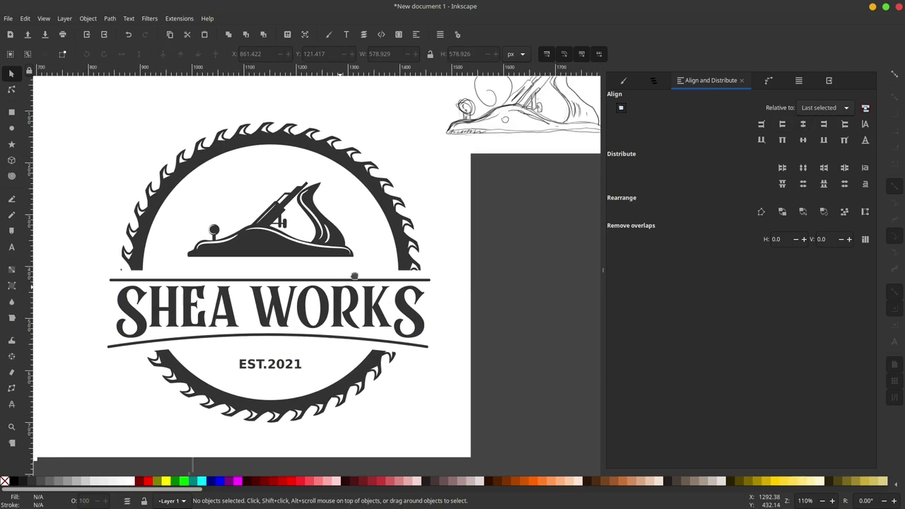
{"action": "scroll", "coordinate": [373, 276], "scroll_direction": "right", "scroll_amount": 2}
{"action": "scroll", "coordinate": [372, 276], "scroll_direction": "down", "scroll_amount": 2}
{"action": "scroll", "coordinate": [458, 206], "scroll_direction": "left", "scroll_amount": 2}
{"action": "scroll", "coordinate": [515, 226], "scroll_direction": "up", "scroll_amount": 1}
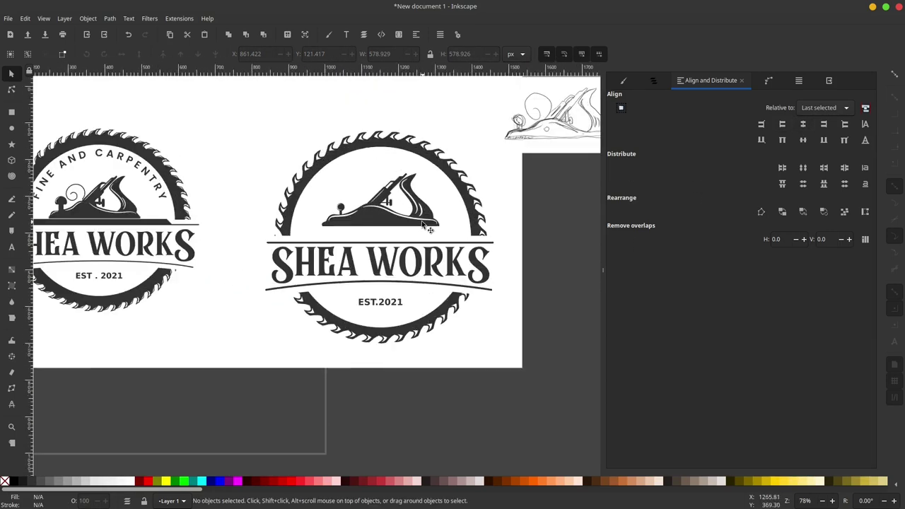
{"action": "scroll", "coordinate": [417, 226], "scroll_direction": "left", "scroll_amount": 2}
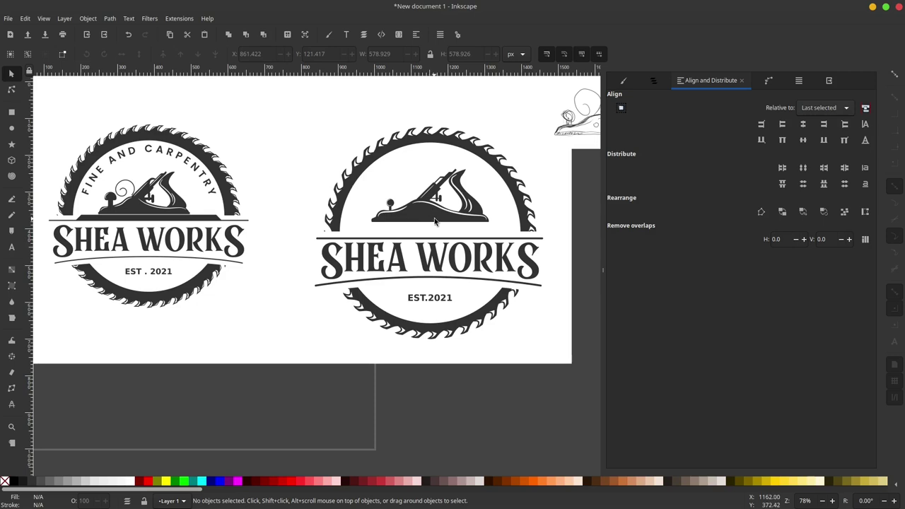
{"action": "scroll", "coordinate": [457, 246], "scroll_direction": "right", "scroll_amount": 2}
{"action": "scroll", "coordinate": [458, 246], "scroll_direction": "down", "scroll_amount": 1}
{"action": "left_click", "coordinate": [521, 155]}
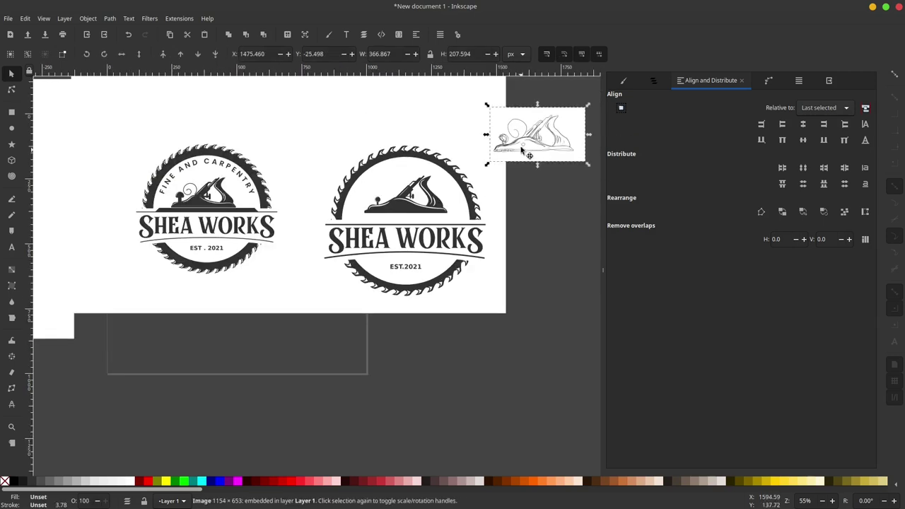
{"action": "left_click_drag", "start_coordinate": [531, 136], "coordinate": [316, 317]}
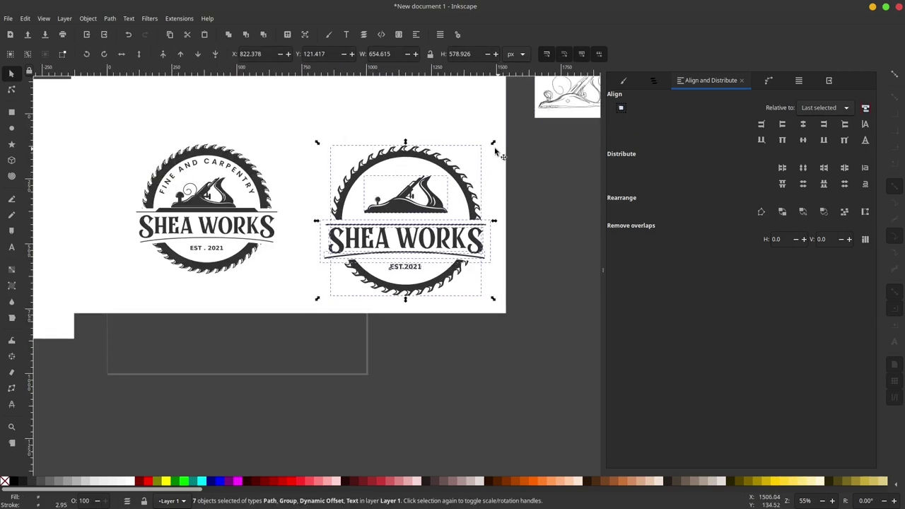
{"action": "left_click_drag", "start_coordinate": [494, 151], "coordinate": [474, 169]}
{"action": "left_click_drag", "start_coordinate": [380, 212], "coordinate": [332, 196]}
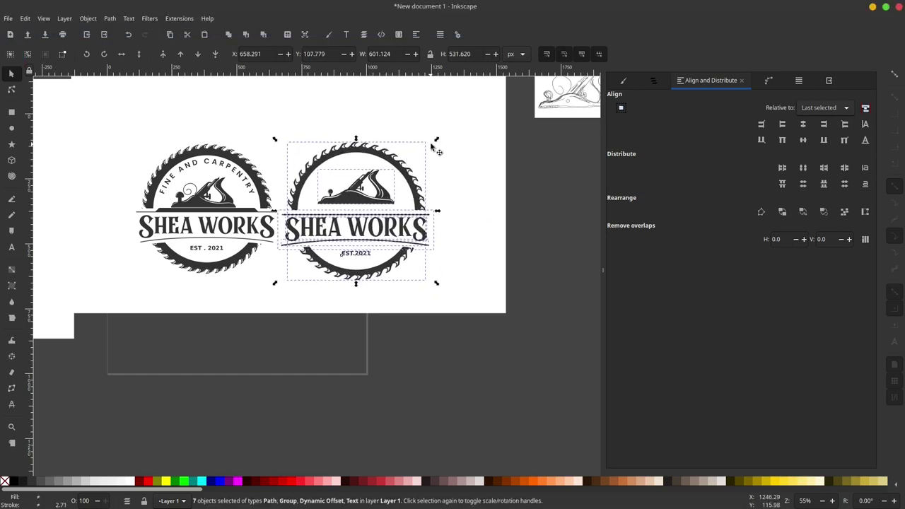
{"action": "left_click_drag", "start_coordinate": [432, 142], "coordinate": [419, 177]}
{"action": "left_click", "coordinate": [528, 183]}
- Enlarge the hand plane in the new badge to about 110%, just above the banner
{"action": "scroll", "coordinate": [417, 222], "scroll_direction": "up", "scroll_amount": 1}
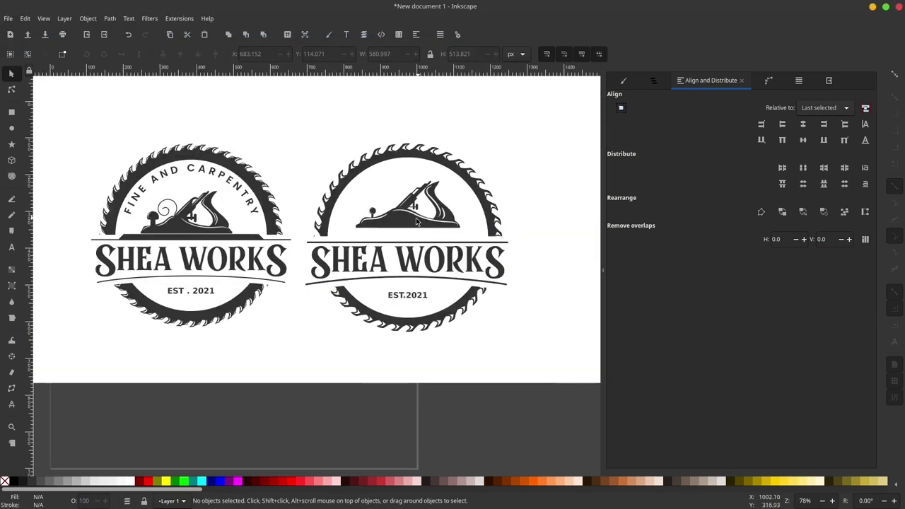
{"action": "scroll", "coordinate": [417, 222], "scroll_direction": "up", "scroll_amount": 1}
{"action": "left_click", "coordinate": [461, 193]}
{"action": "left_click_drag", "start_coordinate": [477, 173], "coordinate": [446, 228]}
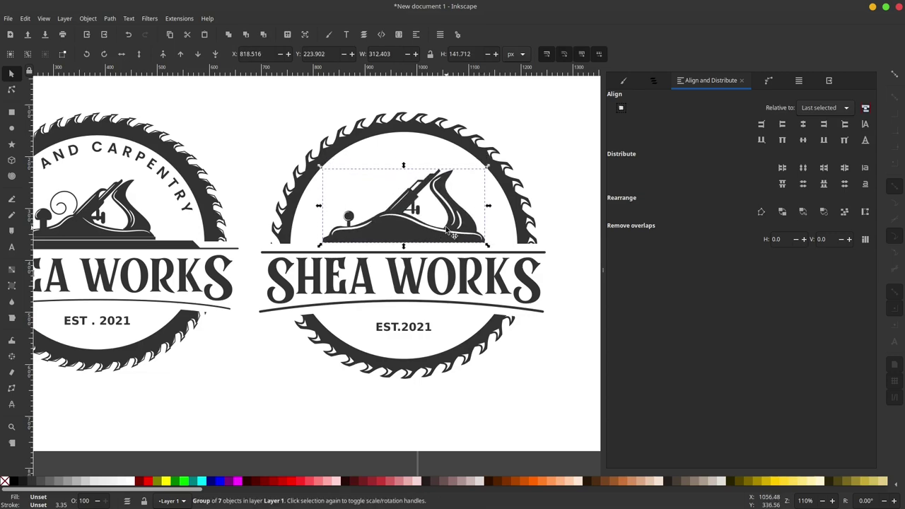
{"action": "left_click", "coordinate": [556, 195]}
{"action": "scroll", "coordinate": [499, 208], "scroll_direction": "left", "scroll_amount": 2}
{"action": "scroll", "coordinate": [499, 207], "scroll_direction": "up", "scroll_amount": 1}
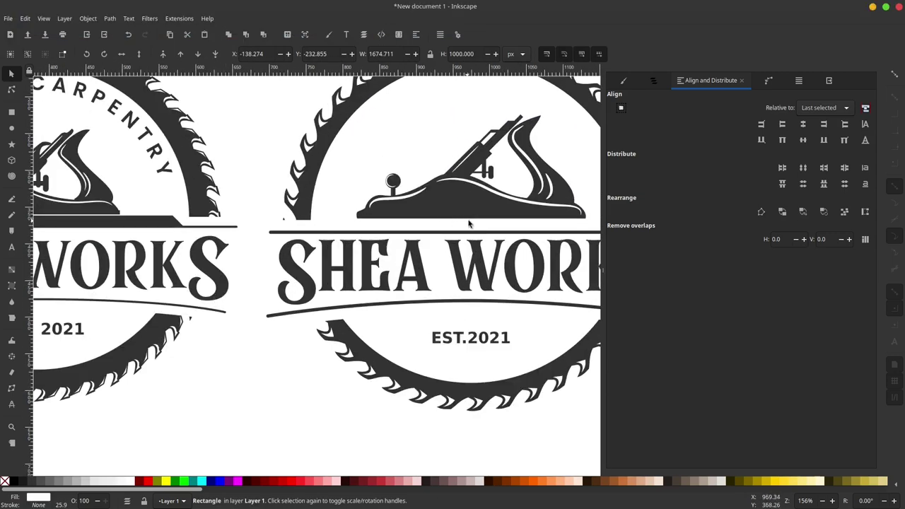
{"action": "scroll", "coordinate": [467, 223], "scroll_direction": "down", "scroll_amount": 1}
{"action": "scroll", "coordinate": [284, 210], "scroll_direction": "up", "scroll_amount": 1}
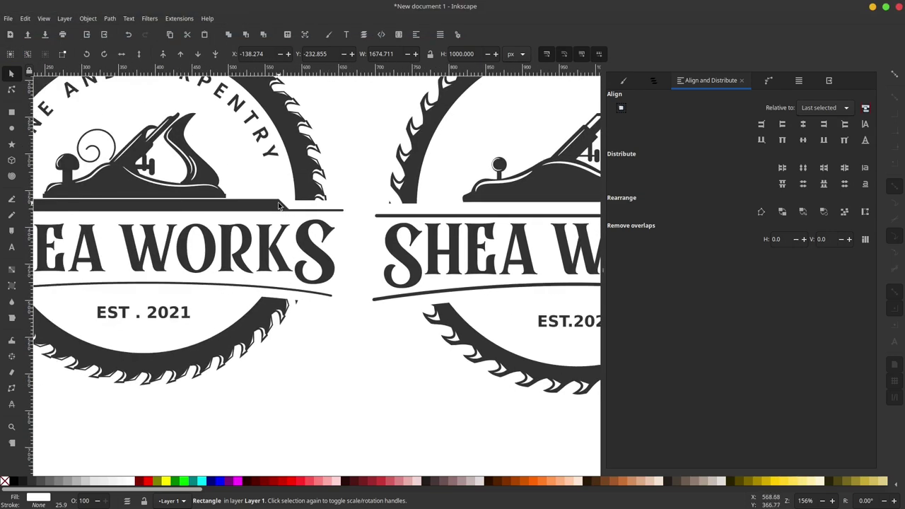
{"action": "left_click", "coordinate": [281, 208]}
{"action": "scroll", "coordinate": [388, 219], "scroll_direction": "right", "scroll_amount": 5}
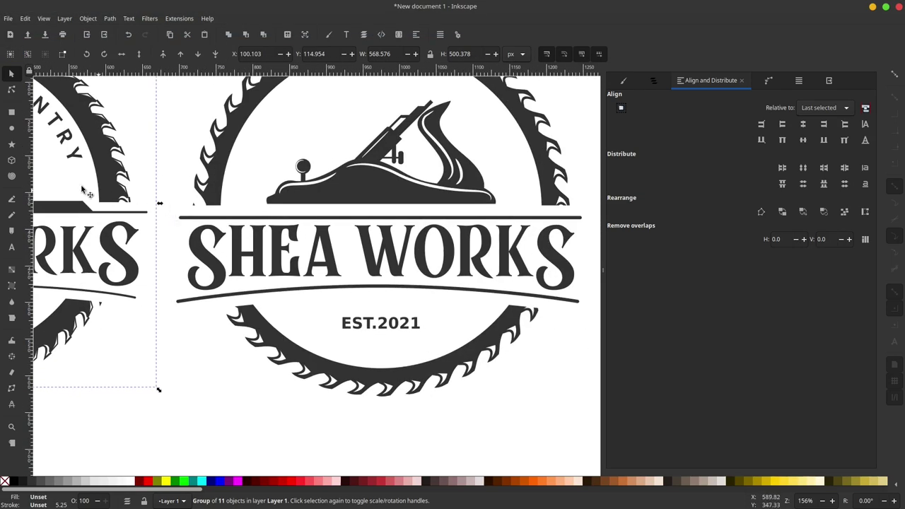
- Shorten the thin line under the hand plane by narrowing it evenly from both ends
{"action": "left_click", "coordinate": [372, 217]}
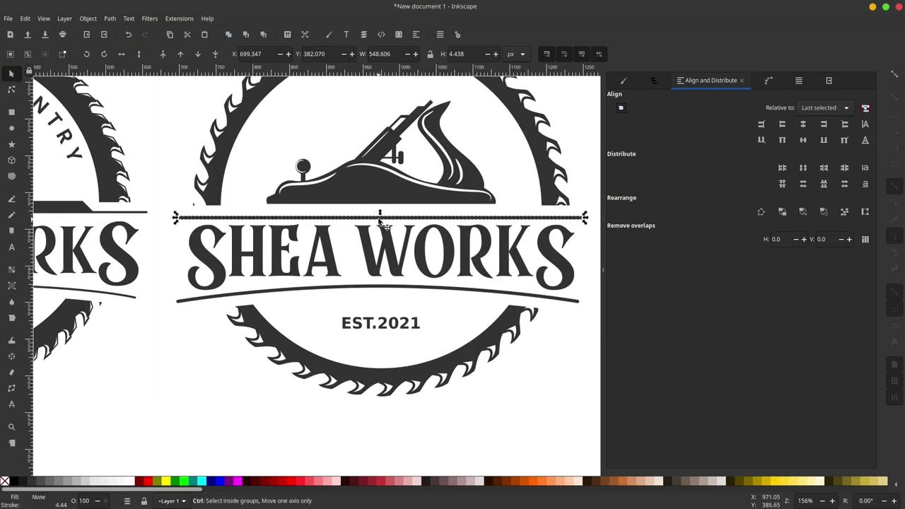
{"action": "mouse_move", "coordinate": [385, 217]}
{"action": "left_mouse_down"}
{"action": "mouse_move", "coordinate": [387, 200]}
{"action": "mouse_move", "coordinate": [445, 214]}
{"action": "left_mouse_up"}
{"action": "key", "text": "ctrl+z"}
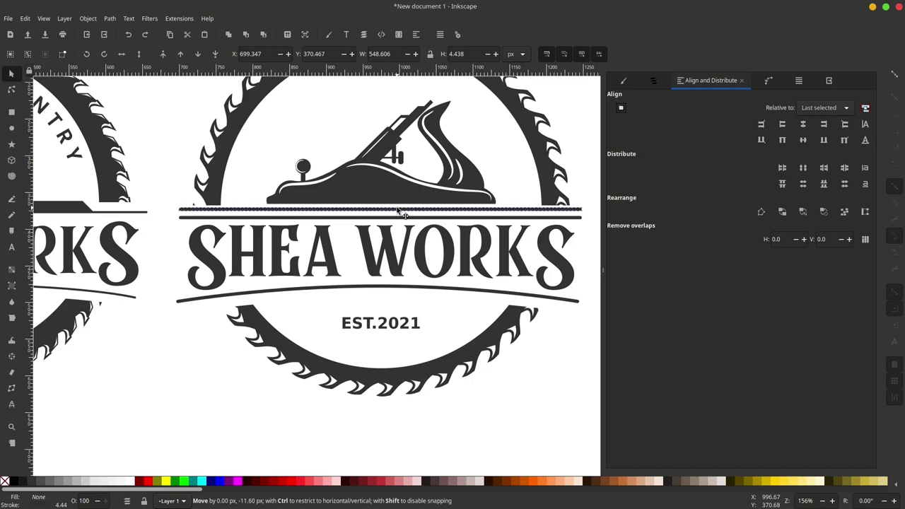
{"action": "scroll", "coordinate": [445, 214], "scroll_direction": "right", "scroll_amount": 2}
{"action": "left_click_drag", "start_coordinate": [510, 211], "coordinate": [478, 214]}
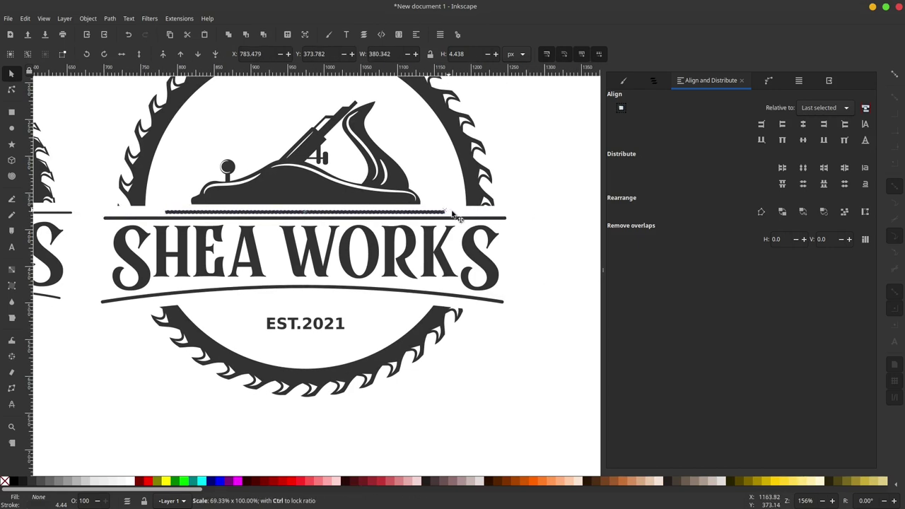
{"action": "left_click_drag", "start_coordinate": [478, 214], "coordinate": [448, 212]}
{"action": "scroll", "coordinate": [338, 215], "scroll_direction": "up", "scroll_amount": 1, "text": "ctrl"}
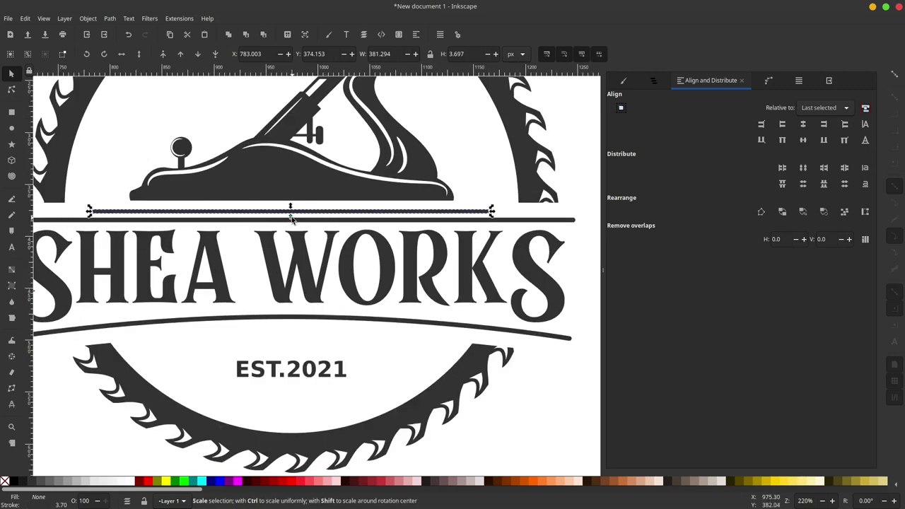
{"action": "left_click_drag", "start_coordinate": [293, 218], "coordinate": [295, 223]}
{"action": "key", "text": "ctrl+z"}
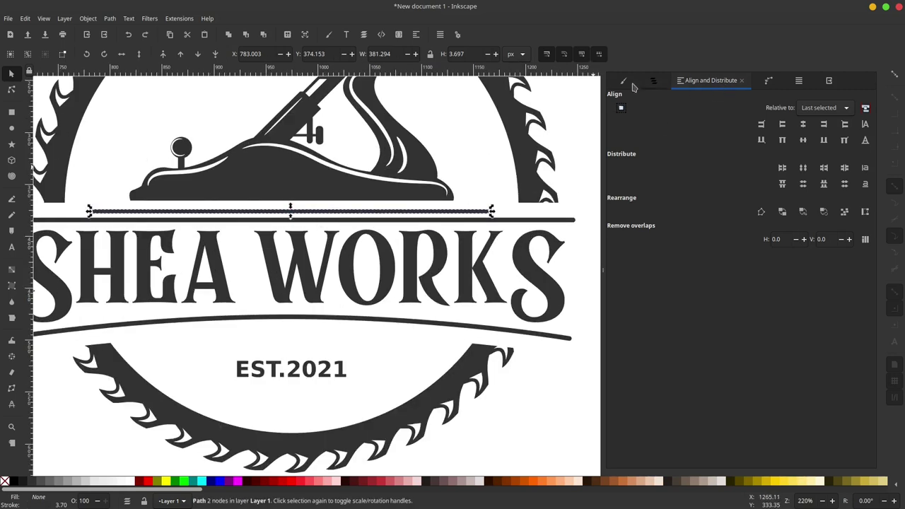
- Give the line a 12 px stroke width with square caps
{"action": "left_click", "coordinate": [622, 82]}
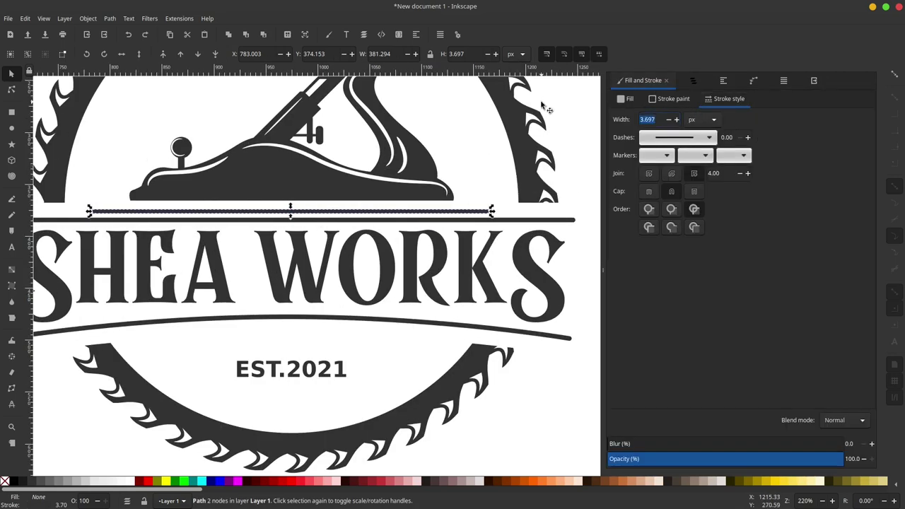
{"action": "type", "text": "7"}
{"action": "key", "text": "Return"}
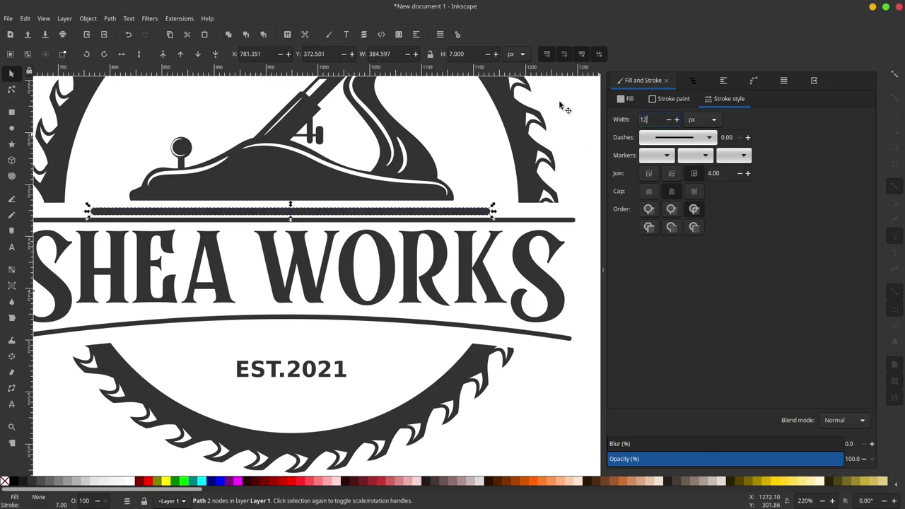
{"action": "key", "text": "Return"}
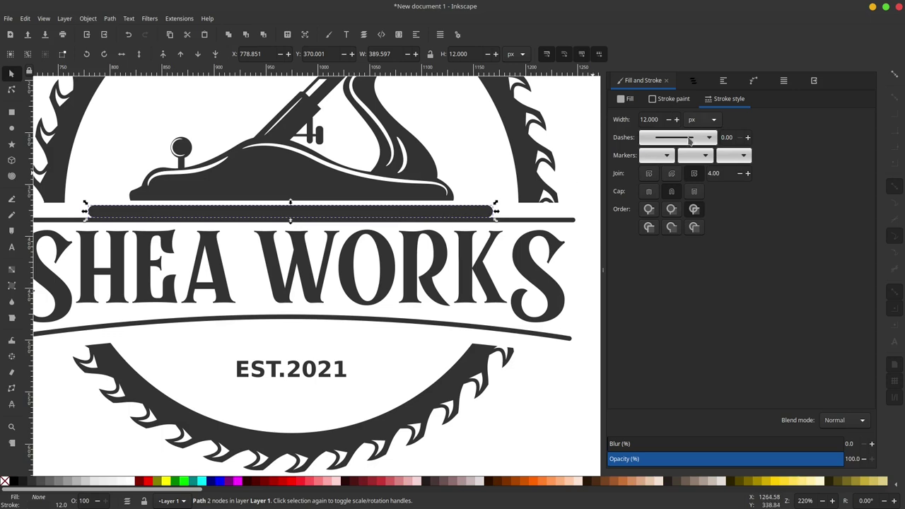
{"action": "left_click", "coordinate": [696, 196]}
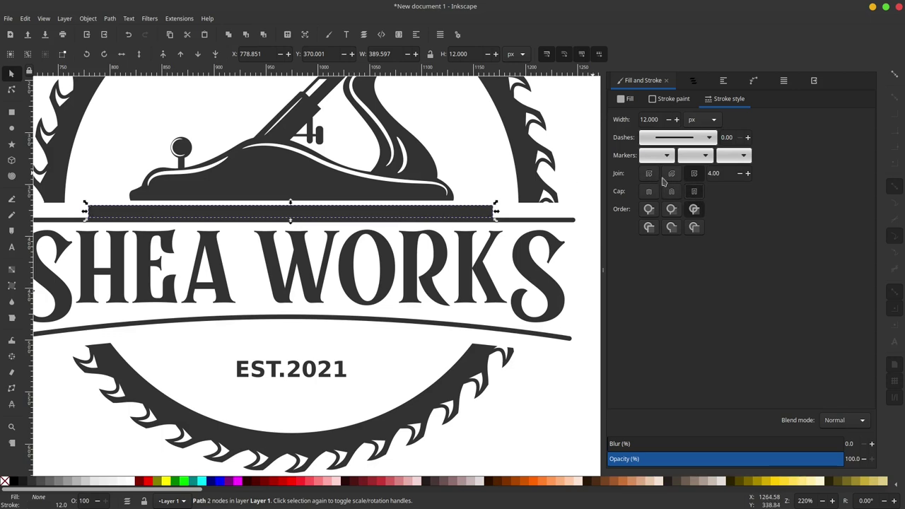
{"action": "scroll", "coordinate": [429, 208], "scroll_direction": "up", "scroll_amount": 1, "text": "ctrl"}
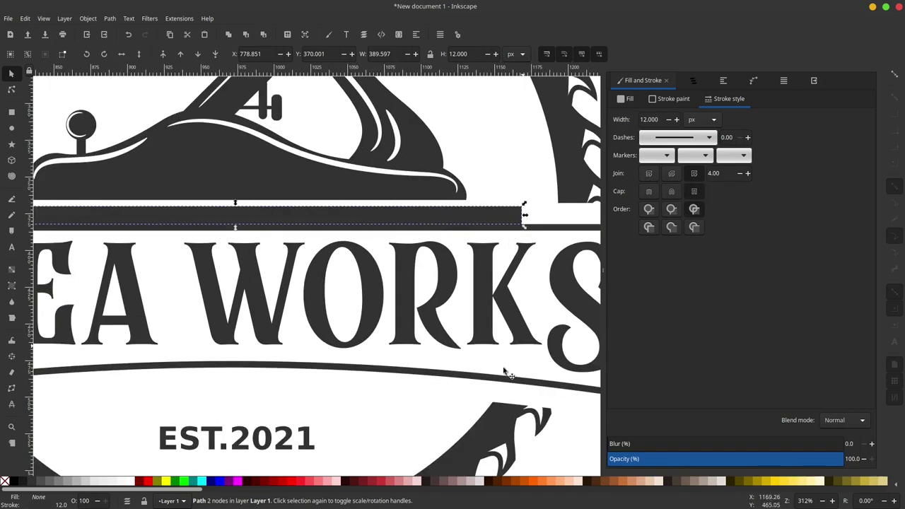
{"action": "left_click", "coordinate": [403, 359]}
{"action": "scroll", "coordinate": [430, 256], "scroll_direction": "down", "scroll_amount": 1}
{"action": "scroll", "coordinate": [430, 256], "scroll_direction": "down", "scroll_amount": 2, "text": "ctrl"}
{"action": "scroll", "coordinate": [495, 251], "scroll_direction": "down", "scroll_amount": 2, "text": "ctrl"}
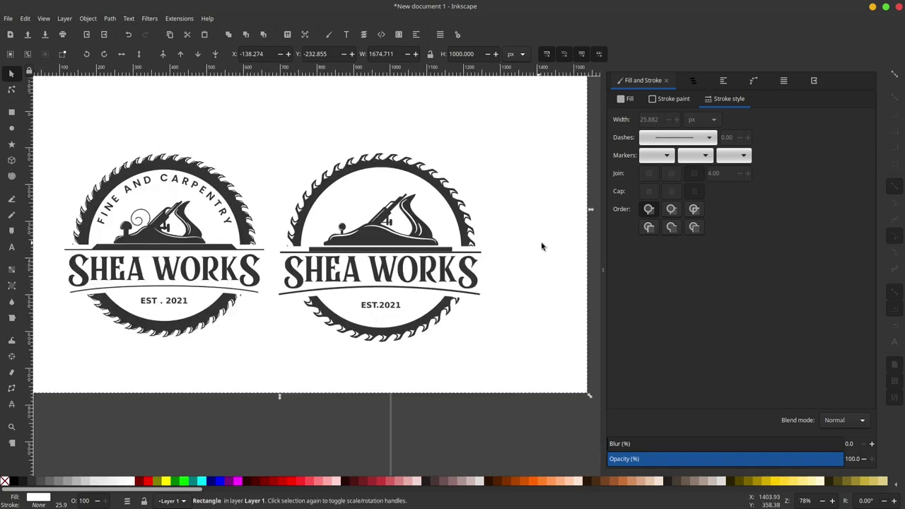
{"action": "scroll", "coordinate": [498, 261], "scroll_direction": "down", "scroll_amount": 1}
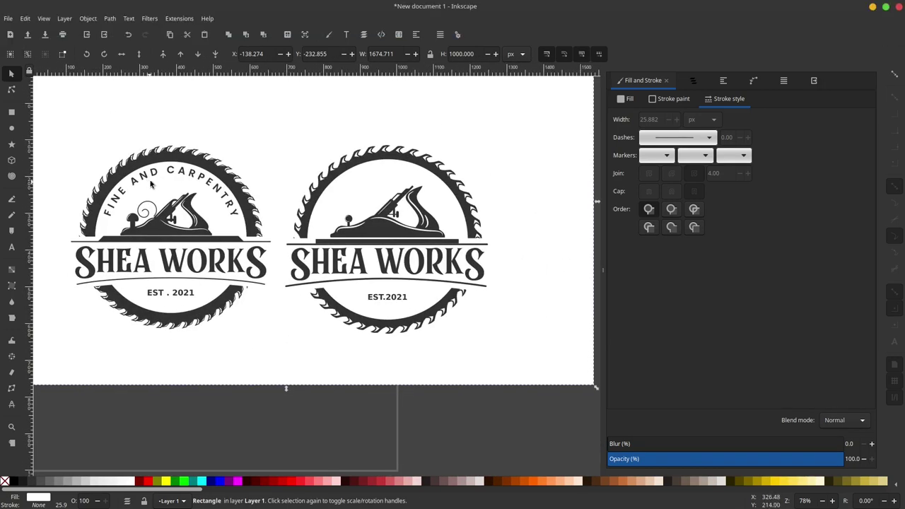
- Draw a circle and centre it on the duplicated logo using Align and Distribute
{"action": "left_click", "coordinate": [11, 128]}
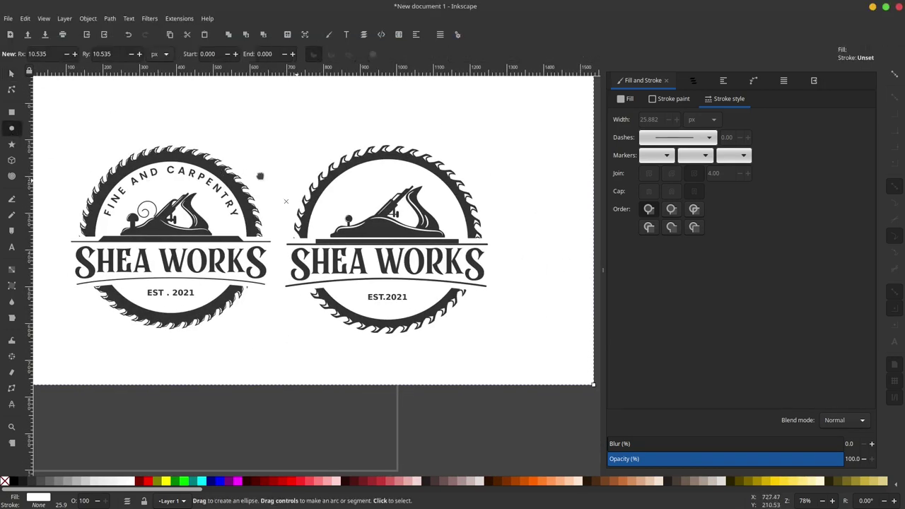
{"action": "scroll", "coordinate": [354, 151], "scroll_direction": "right", "scroll_amount": 4}
{"action": "left_click_drag", "start_coordinate": [352, 140], "coordinate": [501, 262]}
{"action": "left_click", "coordinate": [10, 73]}
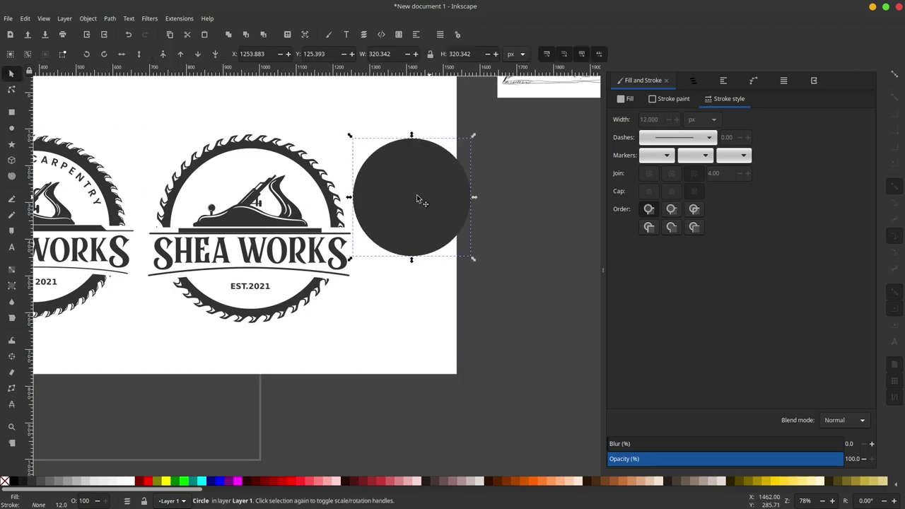
{"action": "left_click_drag", "start_coordinate": [416, 200], "coordinate": [245, 234]}
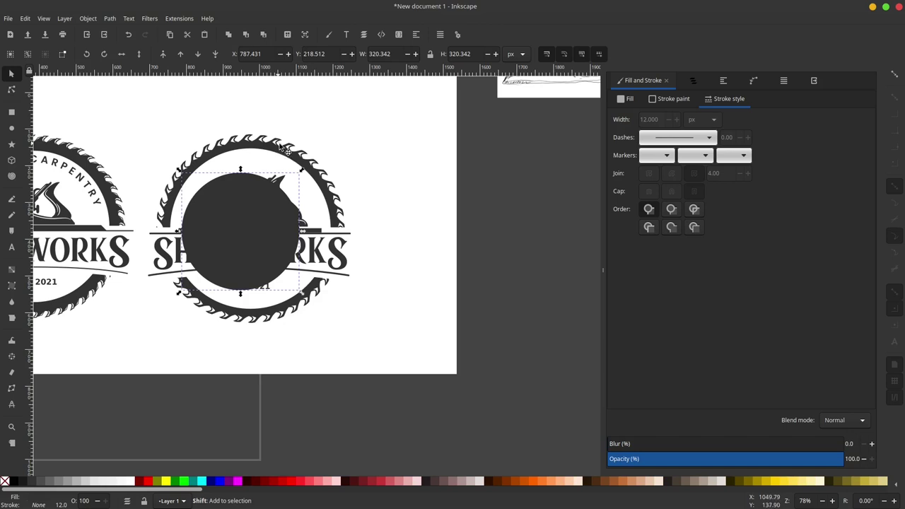
{"action": "left_click", "coordinate": [286, 149], "text": "shift"}
{"action": "left_click", "coordinate": [722, 81]}
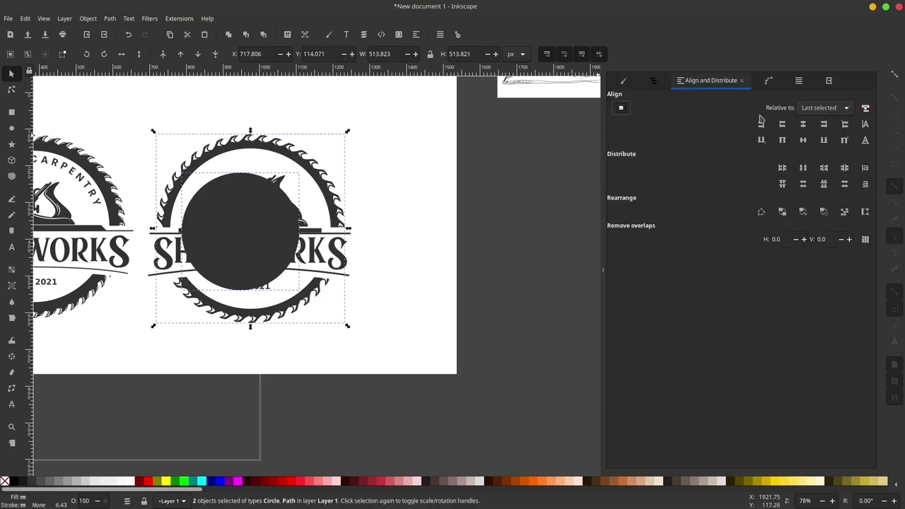
{"action": "left_click", "coordinate": [803, 139]}
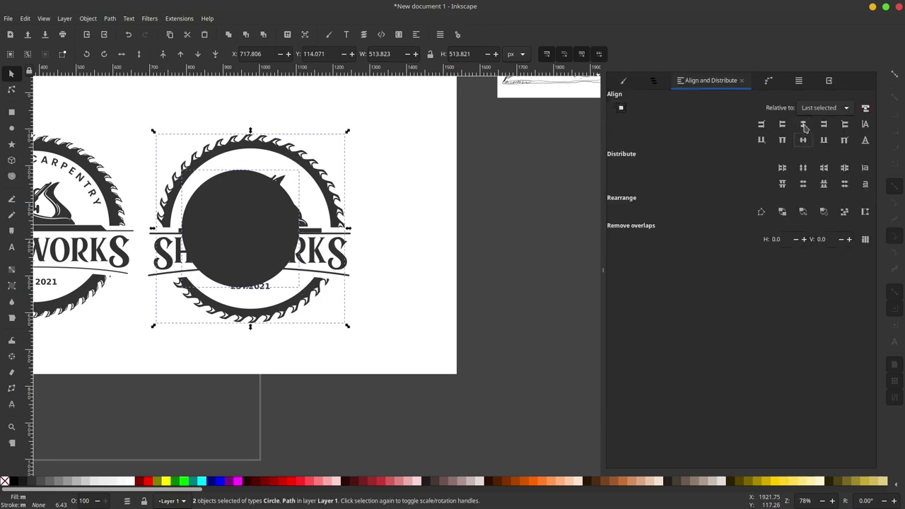
- Give the circle no fill and a black outline, then enlarge the ring evenly
{"action": "left_click", "coordinate": [485, 225]}
{"action": "left_click", "coordinate": [281, 229]}
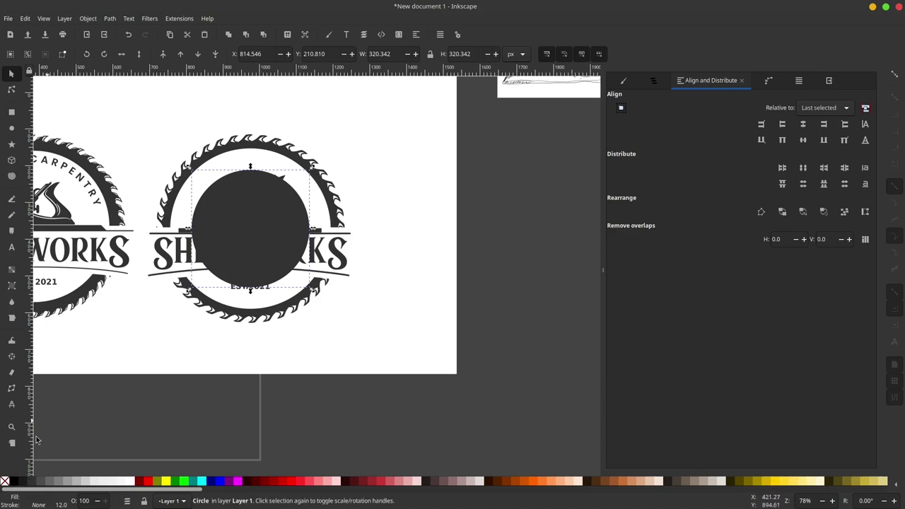
{"action": "left_click", "coordinate": [4, 481]}
{"action": "left_click", "coordinate": [15, 481], "text": "shift"}
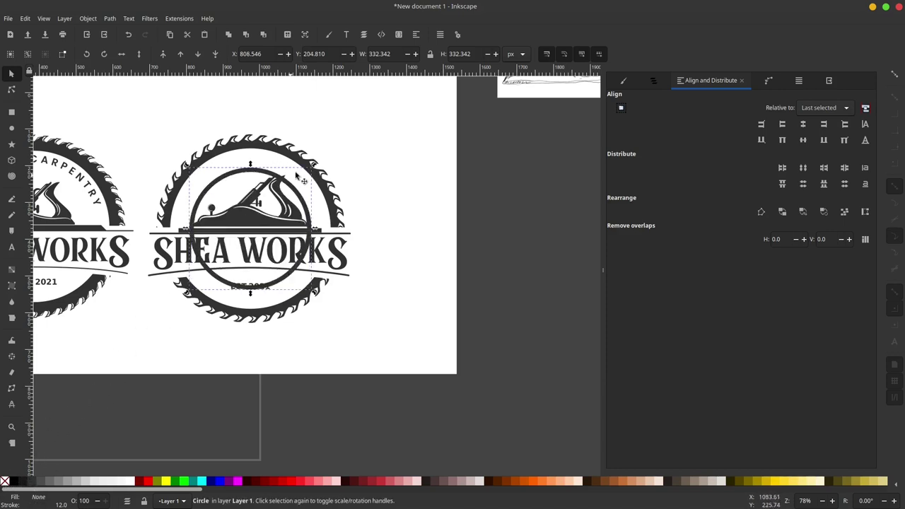
{"action": "left_click_drag", "start_coordinate": [312, 168], "coordinate": [321, 158]}
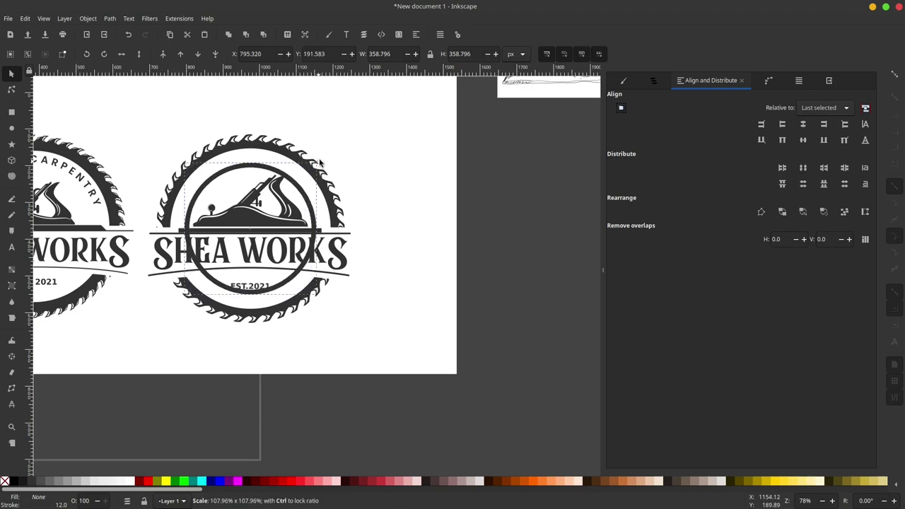
{"action": "left_click", "coordinate": [512, 168]}
{"action": "left_click", "coordinate": [11, 247]}
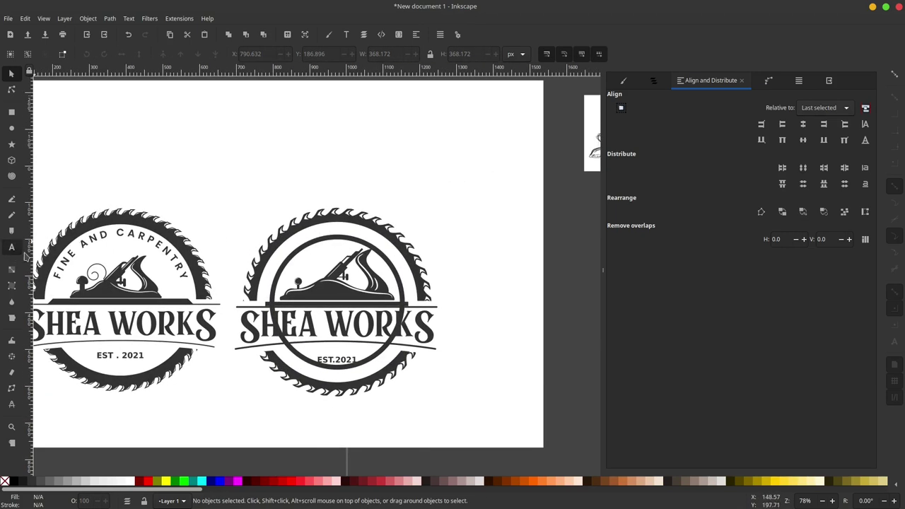
- Add the 'FINE AND CARPENTRY' text above the logo in the Poppins font
{"action": "left_click", "coordinate": [301, 187]}
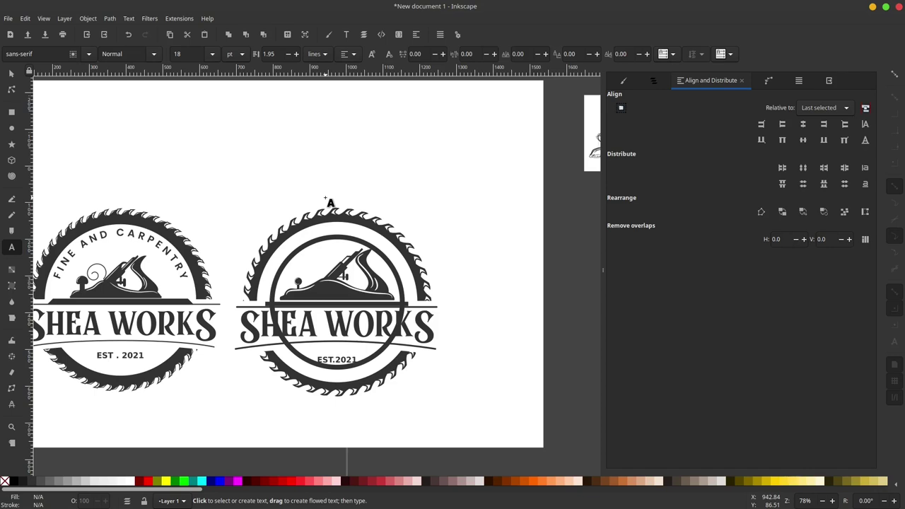
{"action": "type", "text": "FINE AND CARPENTRY"}
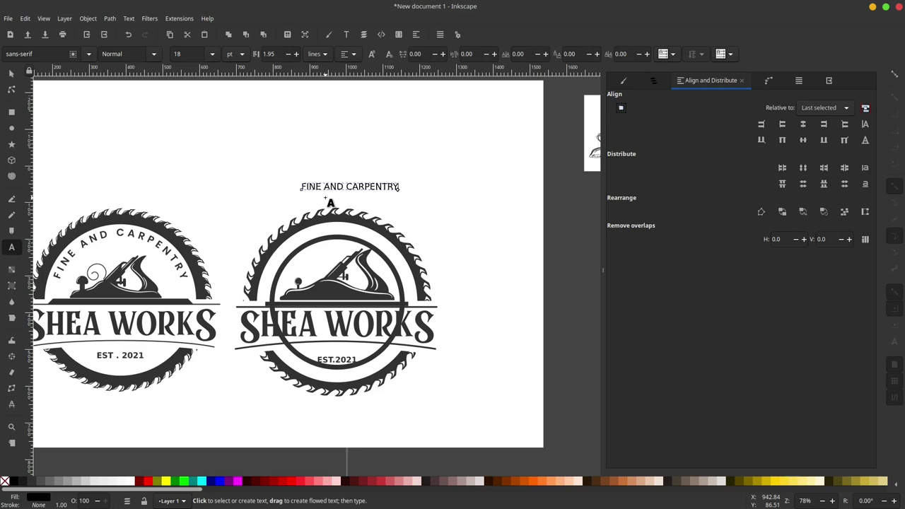
{"action": "key", "text": "ctrl+a"}
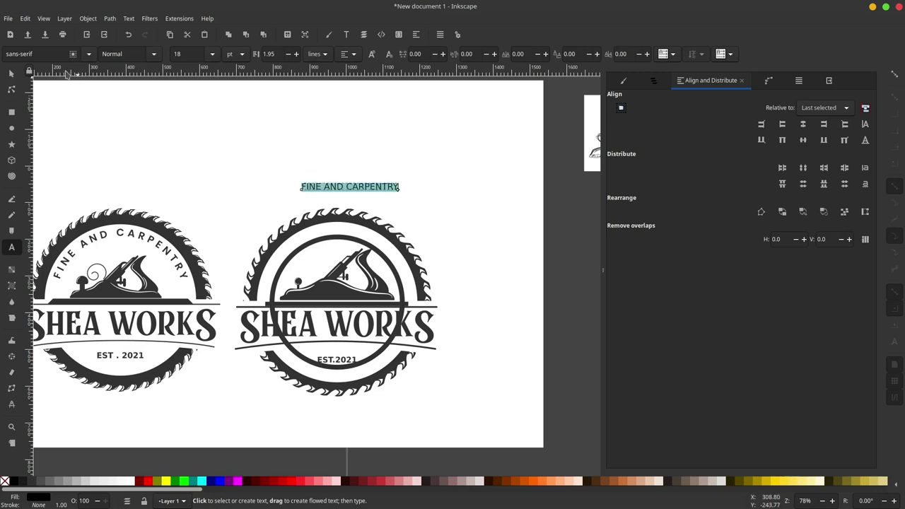
{"action": "triple_click", "coordinate": [19, 54]}
{"action": "type", "text": "OP"}
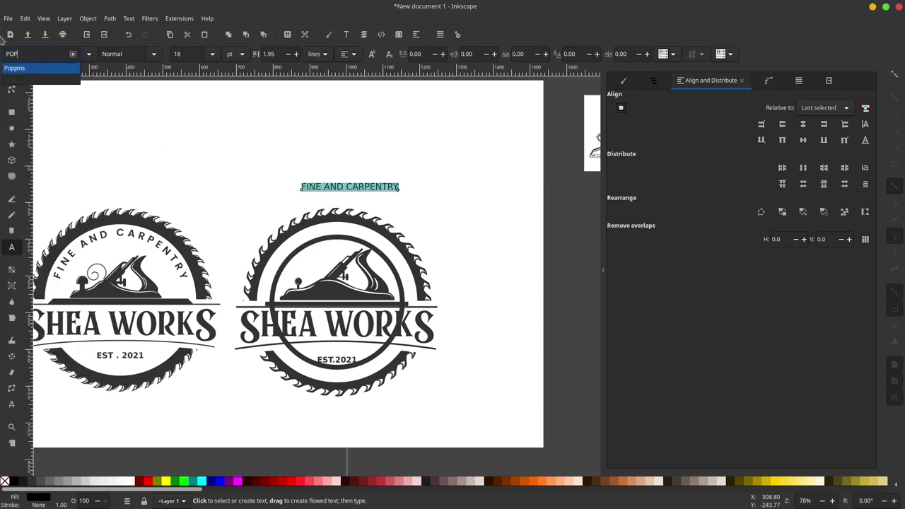
{"action": "left_click", "coordinate": [28, 68]}
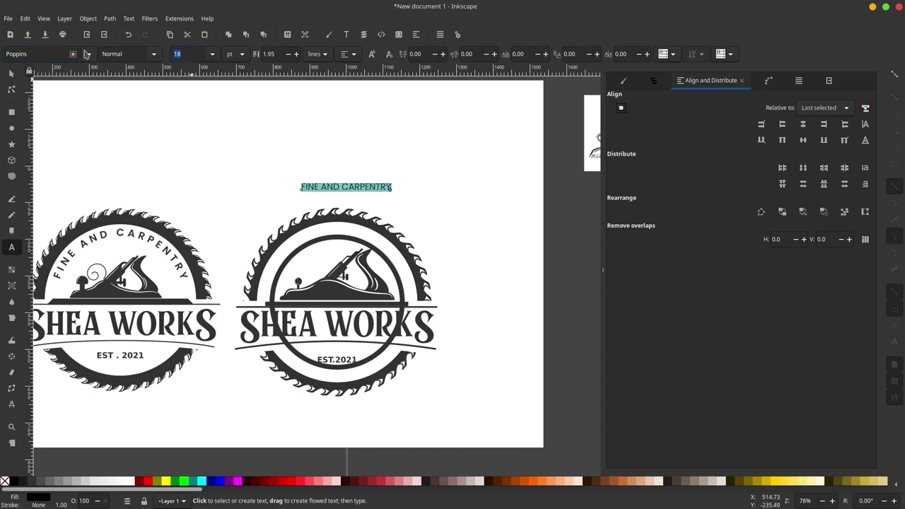
- Set the text to 25 pt, letter spacing 7, and Medium weight
{"action": "type", "text": "25"}
{"action": "key", "text": "Return"}
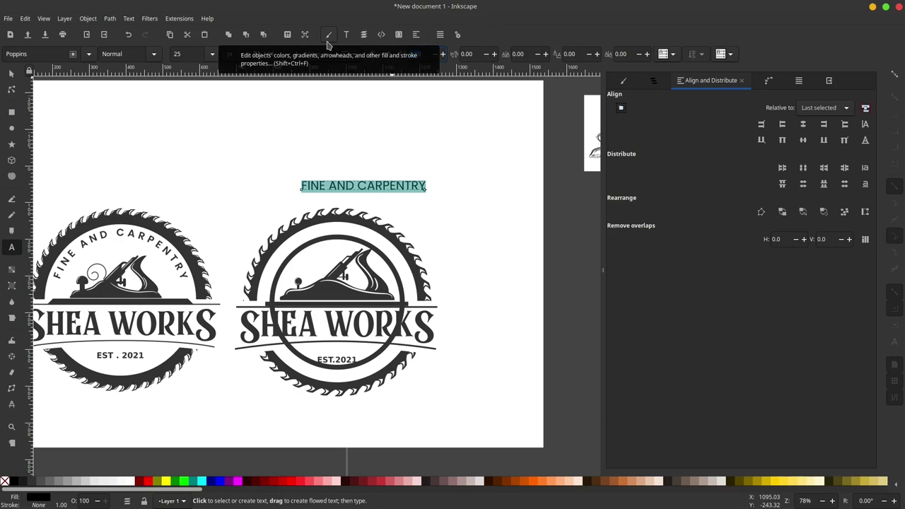
{"action": "type", "text": "7"}
{"action": "key", "text": "Return"}
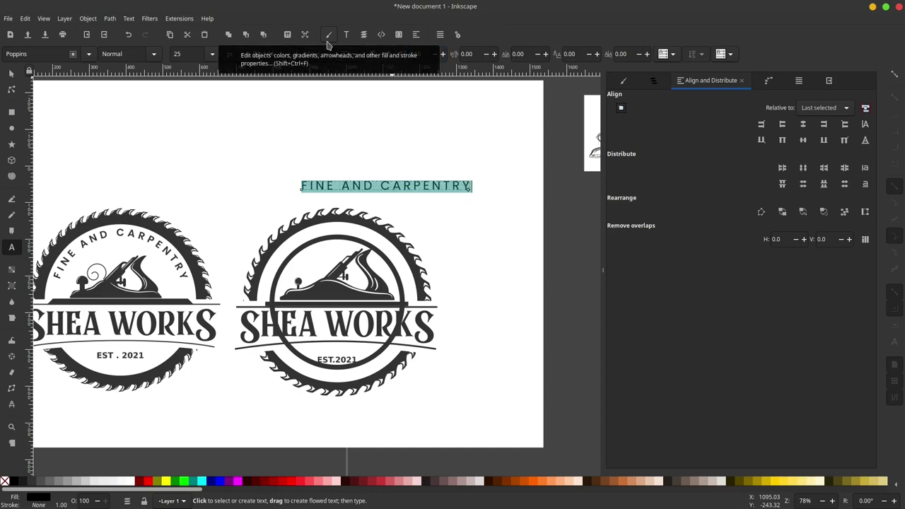
{"action": "left_click", "coordinate": [153, 55]}
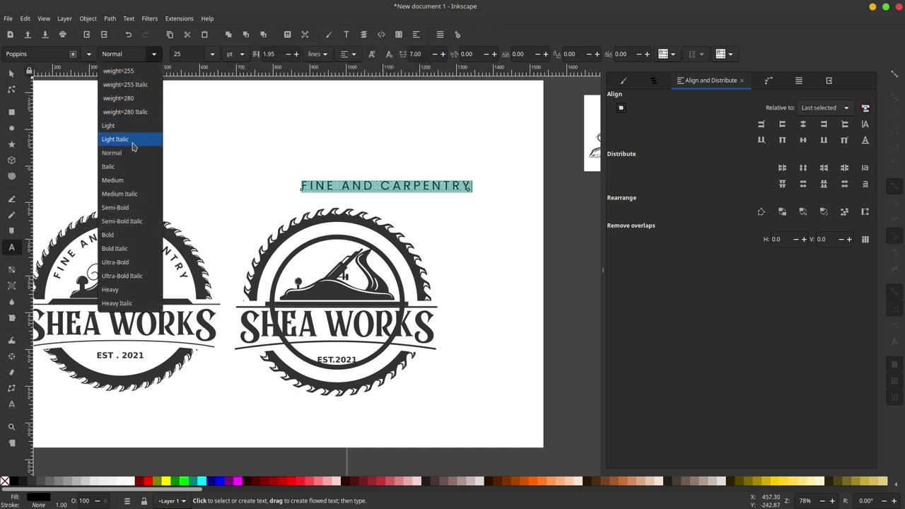
{"action": "left_click", "coordinate": [132, 181]}
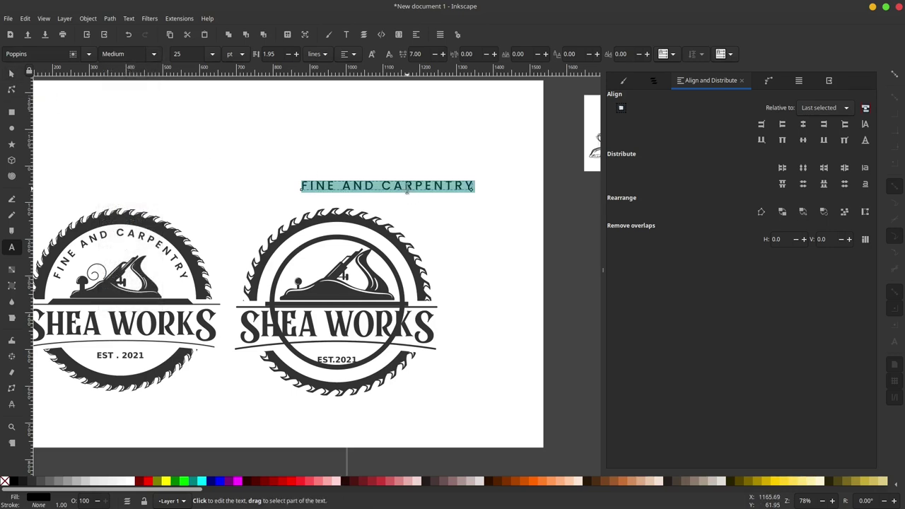
{"action": "left_click", "coordinate": [12, 74]}
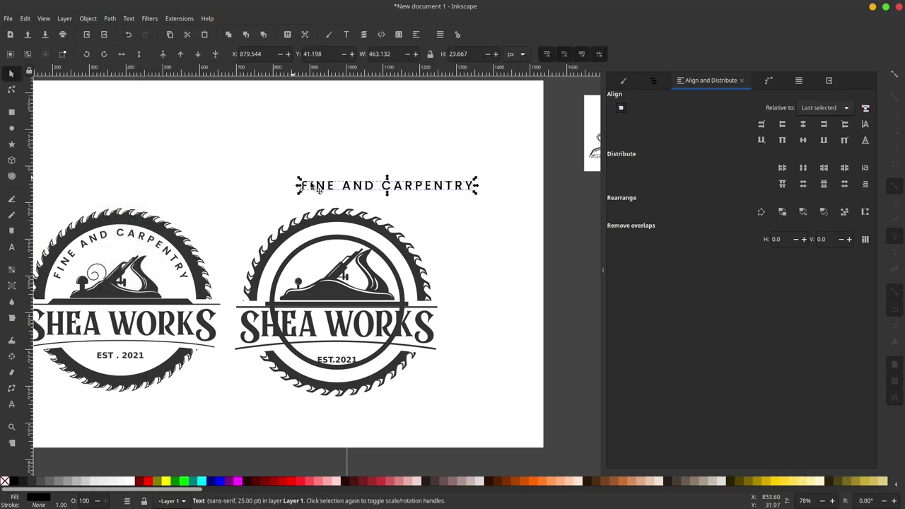
- Give the inner ring circle a Hairline stroke
{"action": "left_click", "coordinate": [355, 241]}
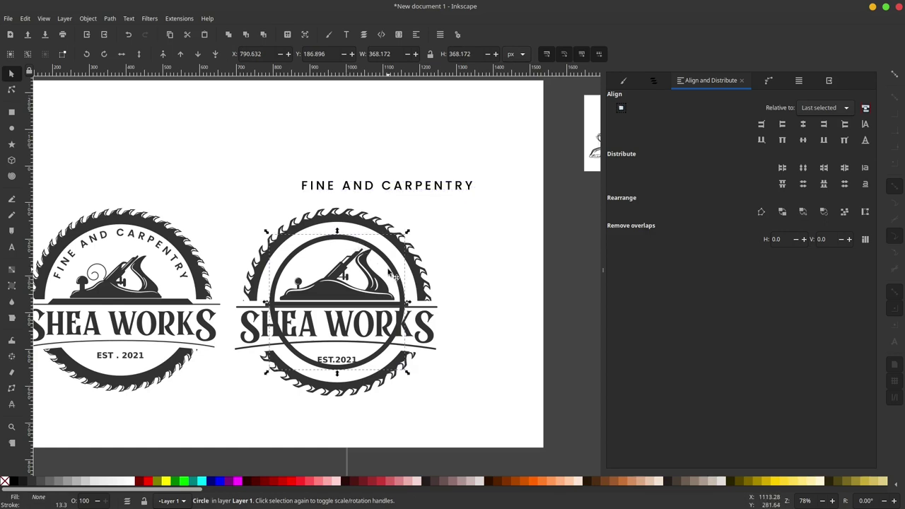
{"action": "left_click", "coordinate": [624, 81]}
{"action": "left_click", "coordinate": [702, 119]}
{"action": "left_click", "coordinate": [700, 147]}
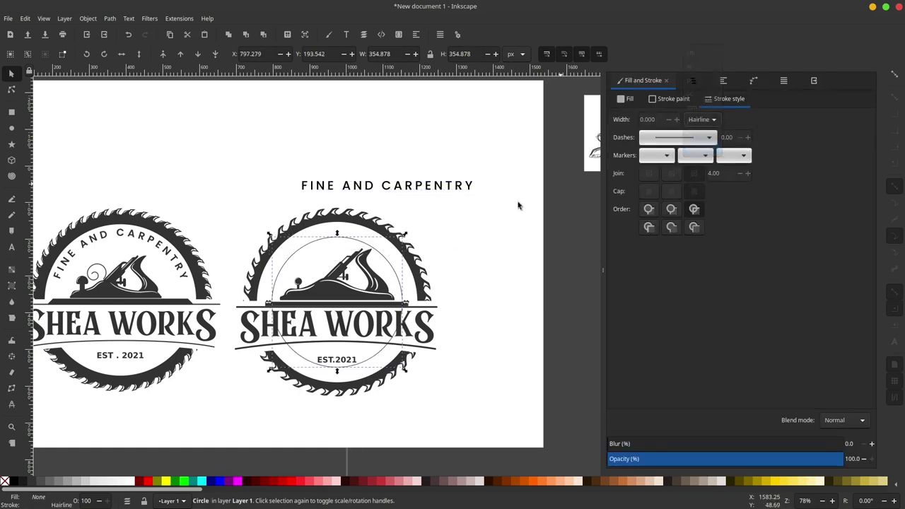
- Put the FINE AND CARPENTRY text on the circle path
{"action": "left_click", "coordinate": [442, 187]}
{"action": "left_click", "coordinate": [351, 241], "text": "shift"}
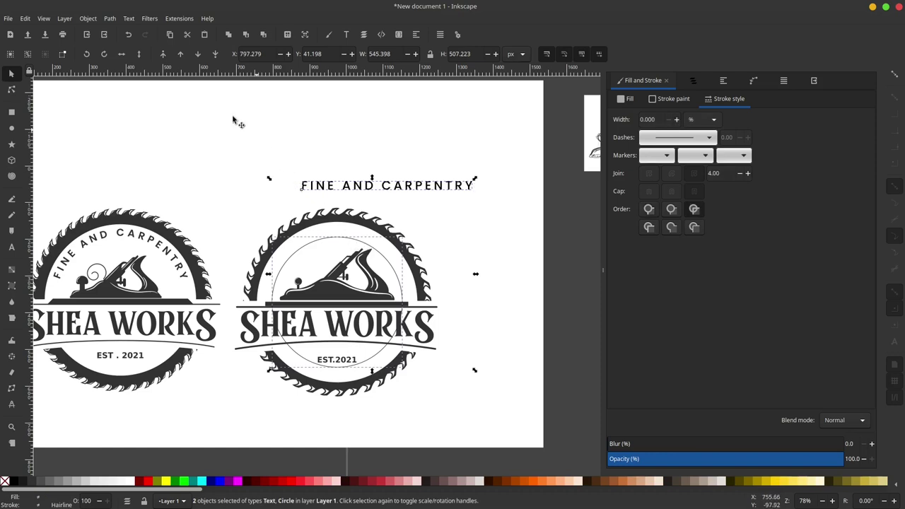
{"action": "left_click", "coordinate": [128, 18]}
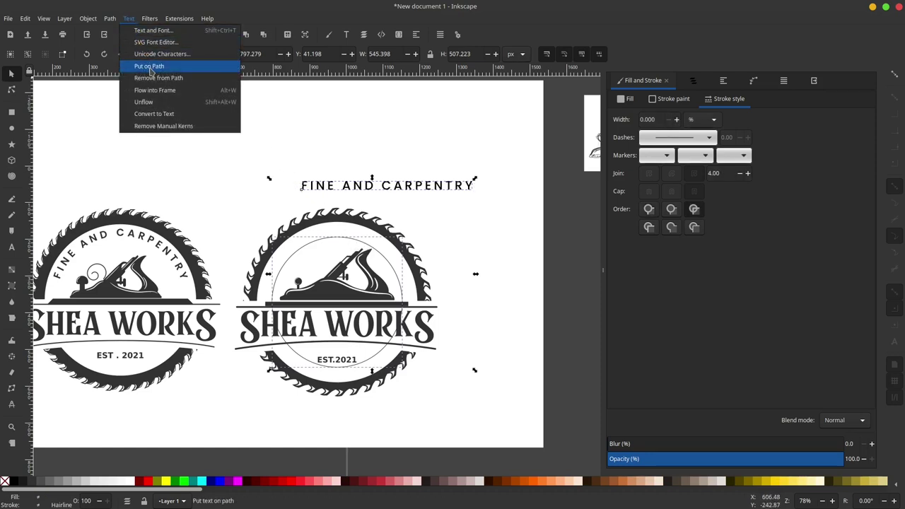
{"action": "left_click", "coordinate": [152, 63]}
- Rotate the circle so the text arc is centred over the hand plane
{"action": "left_click", "coordinate": [516, 241]}
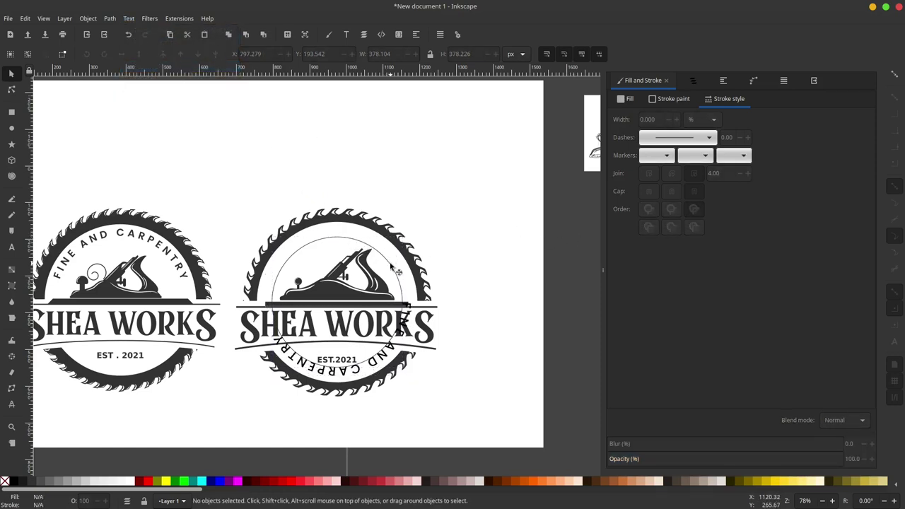
{"action": "left_click", "coordinate": [398, 271]}
{"action": "mouse_move", "coordinate": [410, 235]}
{"action": "left_mouse_down"}
{"action": "mouse_move", "coordinate": [258, 267]}
{"action": "mouse_move", "coordinate": [232, 357]}
{"action": "left_mouse_up"}
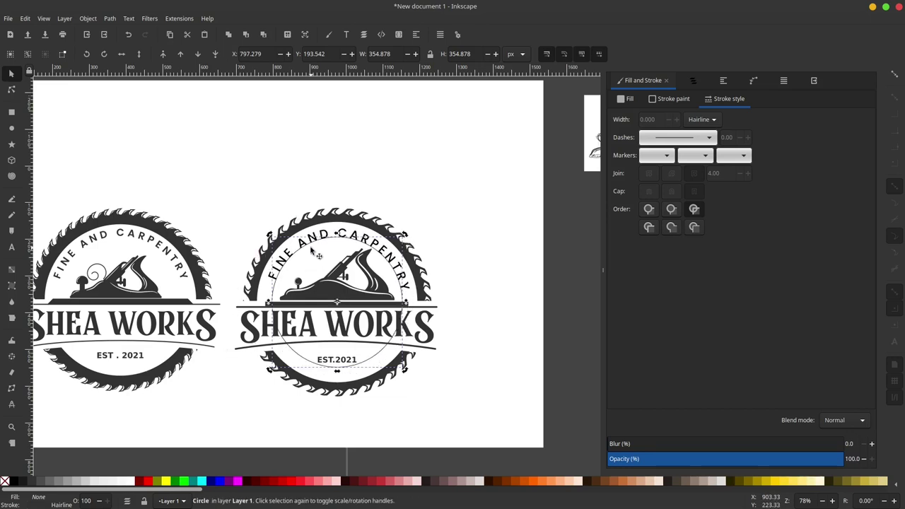
{"action": "scroll", "coordinate": [387, 267], "scroll_direction": "up", "scroll_amount": 1, "text": "ctrl"}
{"action": "left_click_drag", "start_coordinate": [329, 77], "coordinate": [342, 286]}
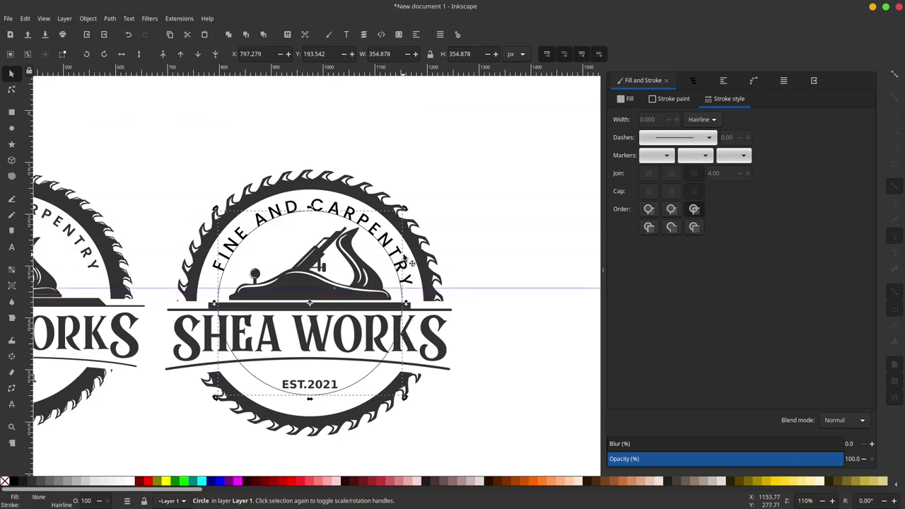
{"action": "scroll", "coordinate": [410, 263], "scroll_direction": "up", "scroll_amount": 1, "text": "ctrl"}
{"action": "left_click_drag", "start_coordinate": [407, 193], "coordinate": [393, 184]}
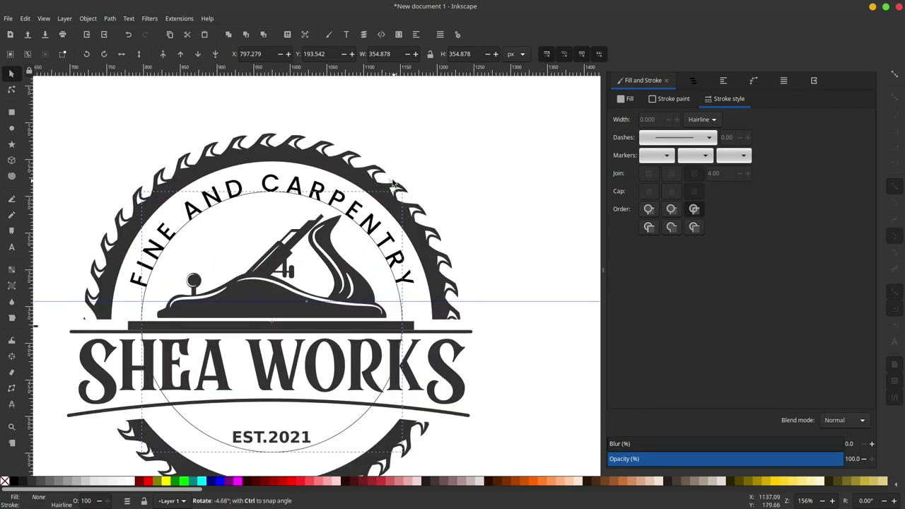
- Remove the circle's stroke so only the curved text shows
{"action": "left_click", "coordinate": [456, 205]}
{"action": "left_click", "coordinate": [410, 303]}
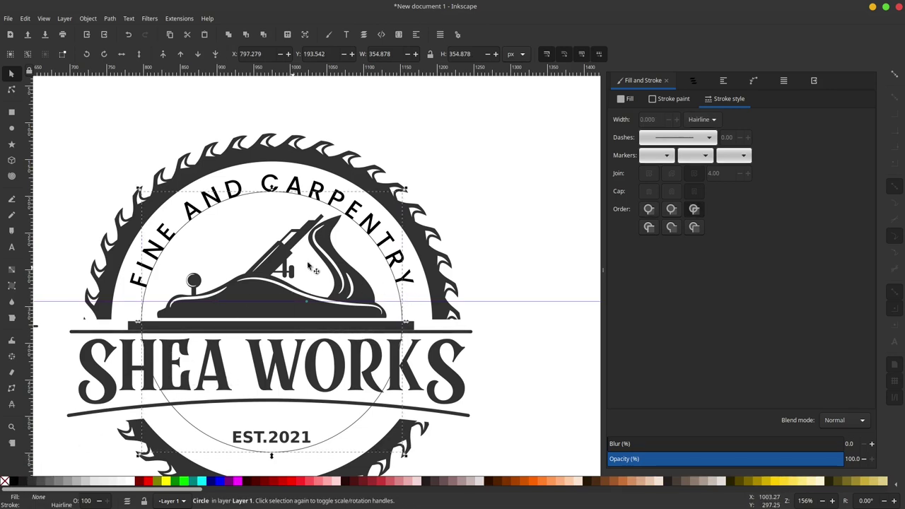
{"action": "left_click", "coordinate": [6, 483], "text": "shift"}
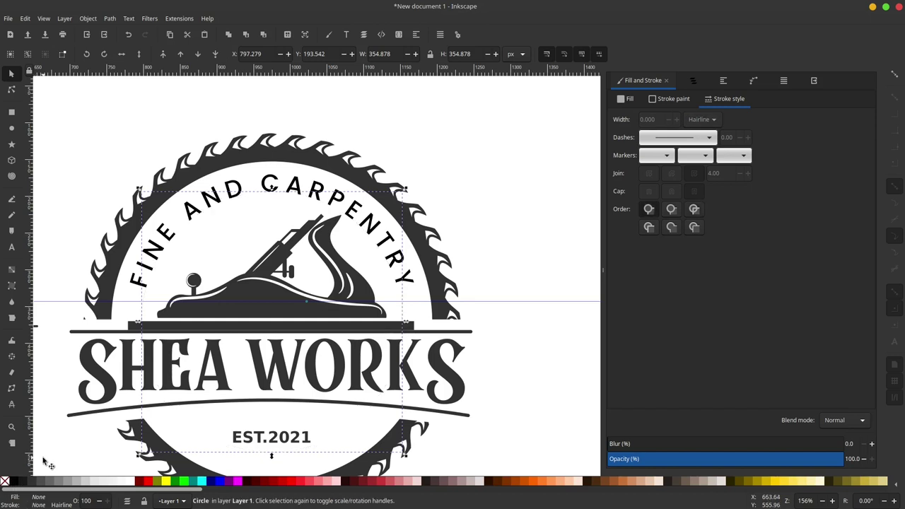
{"action": "left_click", "coordinate": [356, 286]}
{"action": "left_click", "coordinate": [382, 250]}
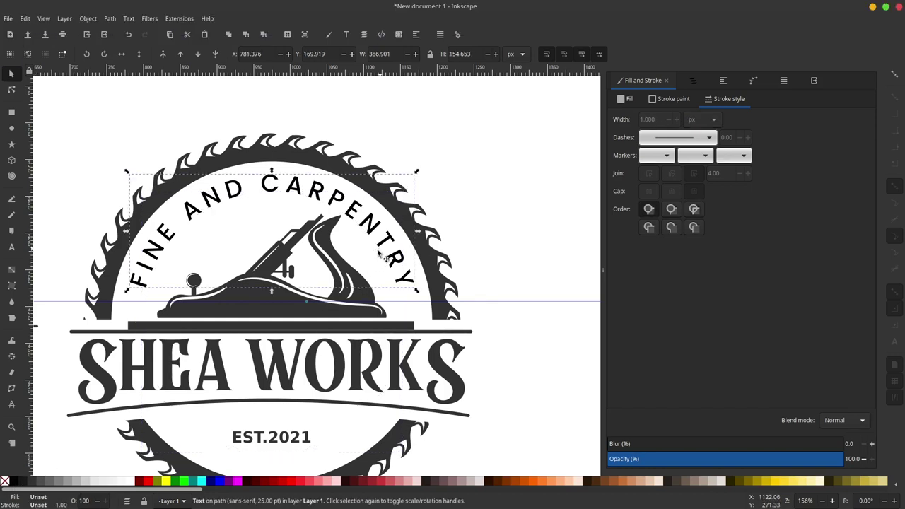
- Widen the white background to the right and send the reference image behind it
{"action": "scroll", "coordinate": [306, 345], "scroll_direction": "down", "scroll_amount": 1}
{"action": "left_click", "coordinate": [500, 195]}
{"action": "scroll", "coordinate": [357, 289], "scroll_direction": "down", "scroll_amount": 2}
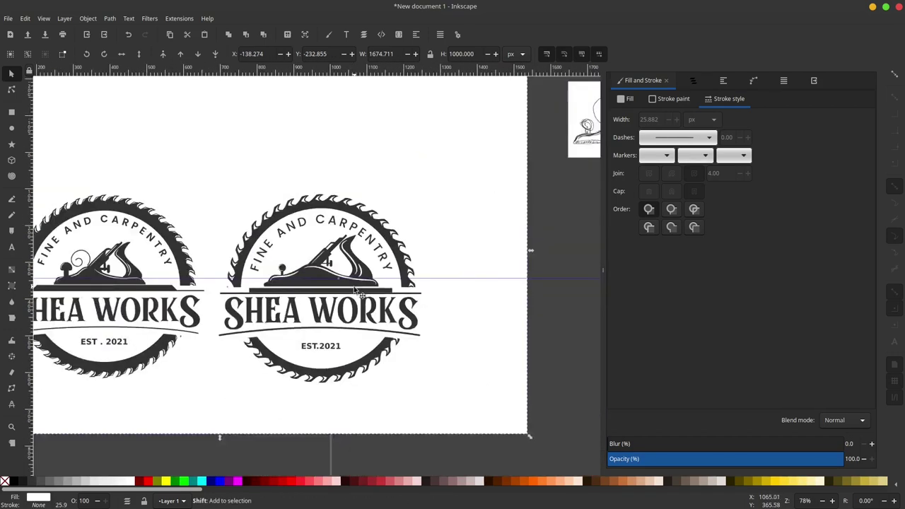
{"action": "scroll", "coordinate": [406, 242], "scroll_direction": "down", "scroll_amount": 1}
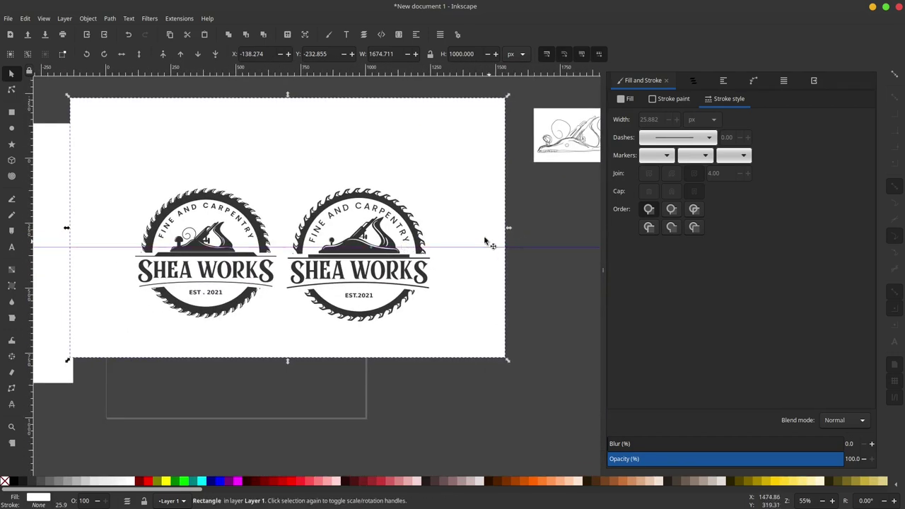
{"action": "key", "text": "Escape"}
{"action": "scroll", "coordinate": [438, 230], "scroll_direction": "up", "scroll_amount": 1}
{"action": "scroll", "coordinate": [424, 234], "scroll_direction": "up", "scroll_amount": 1}
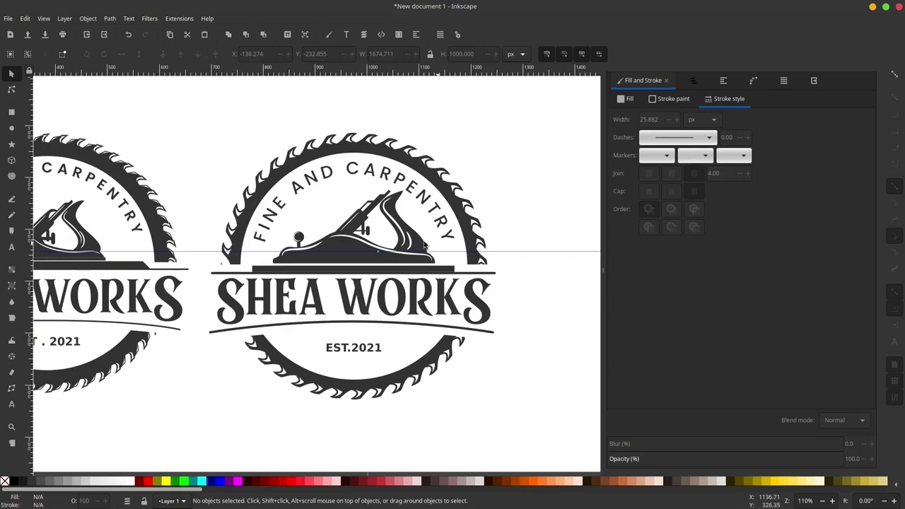
{"action": "scroll", "coordinate": [372, 259], "scroll_direction": "down", "scroll_amount": 2}
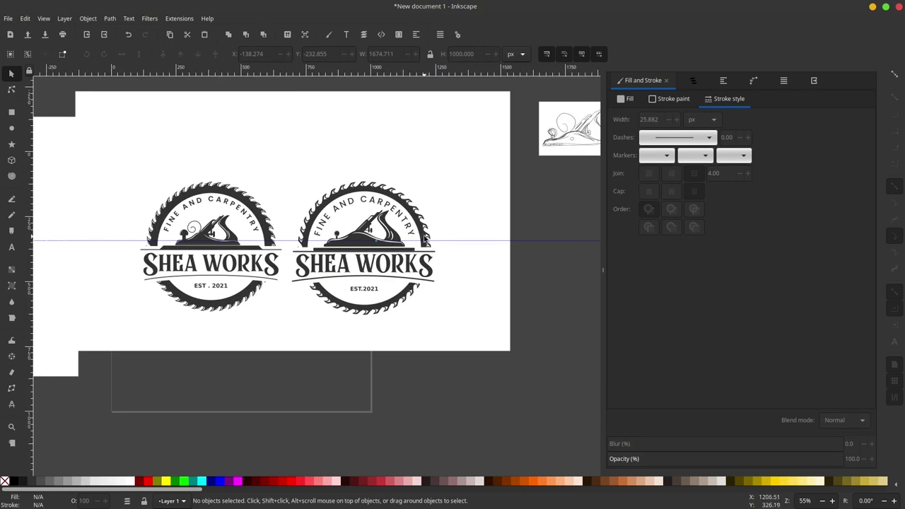
{"action": "scroll", "coordinate": [420, 233], "scroll_direction": "right", "scroll_amount": 2}
{"action": "left_click", "coordinate": [452, 237]}
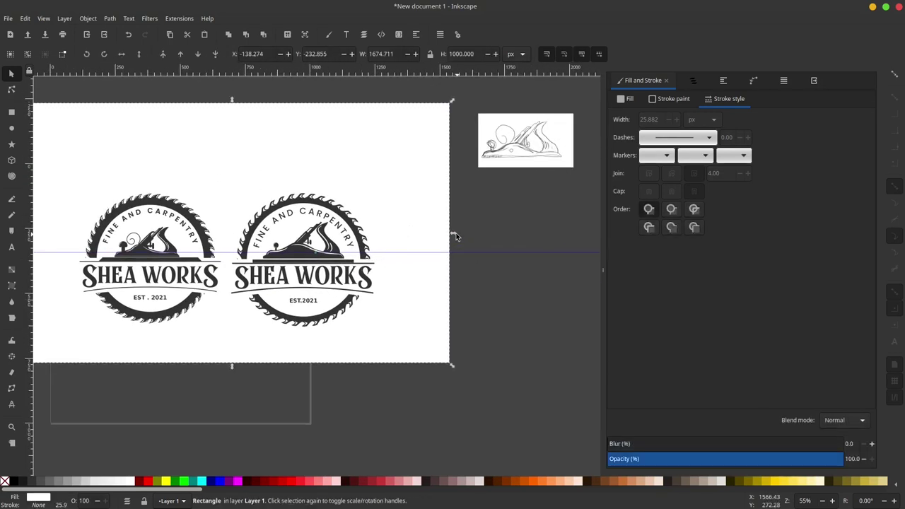
{"action": "left_click_drag", "start_coordinate": [456, 239], "coordinate": [552, 217]}
{"action": "left_click", "coordinate": [523, 142]}
{"action": "key", "text": "End"}
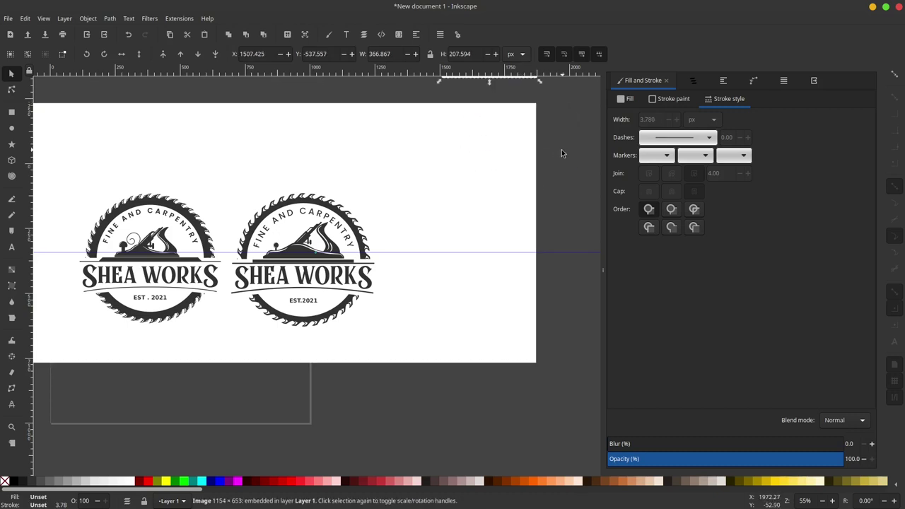
{"action": "key", "text": "Escape"}
- Duplicate the right logo and place the copy further right on the page
{"action": "left_click", "coordinate": [352, 224]}
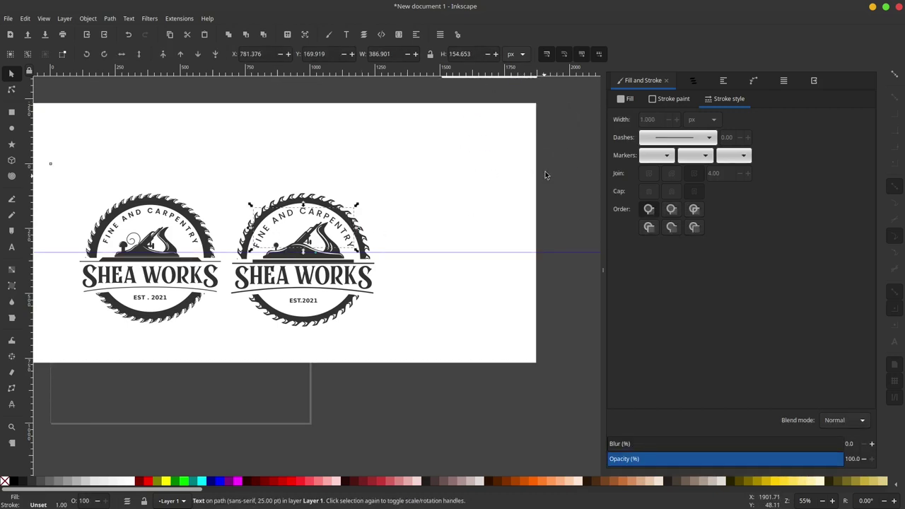
{"action": "left_click_drag", "start_coordinate": [568, 147], "coordinate": [208, 358]}
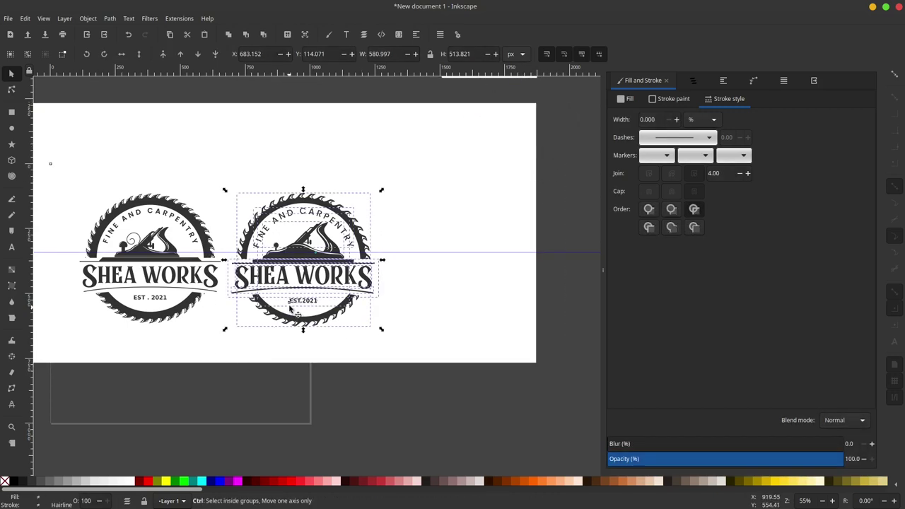
{"action": "key", "text": "ctrl+d"}
{"action": "left_click_drag", "start_coordinate": [303, 256], "coordinate": [475, 256]}
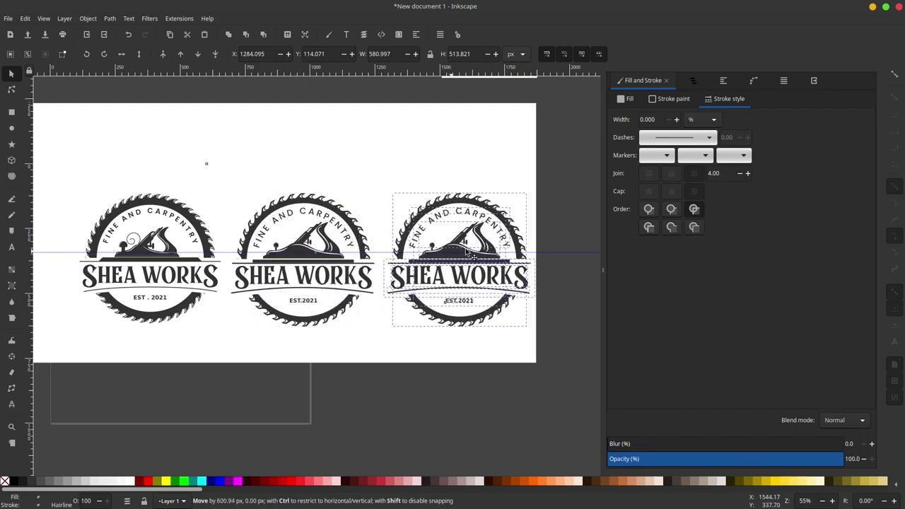
- Drag the copied logo's saw-blade ring below the page
{"action": "scroll", "coordinate": [538, 186], "scroll_direction": "right", "scroll_amount": 2}
{"action": "left_click", "coordinate": [441, 211]}
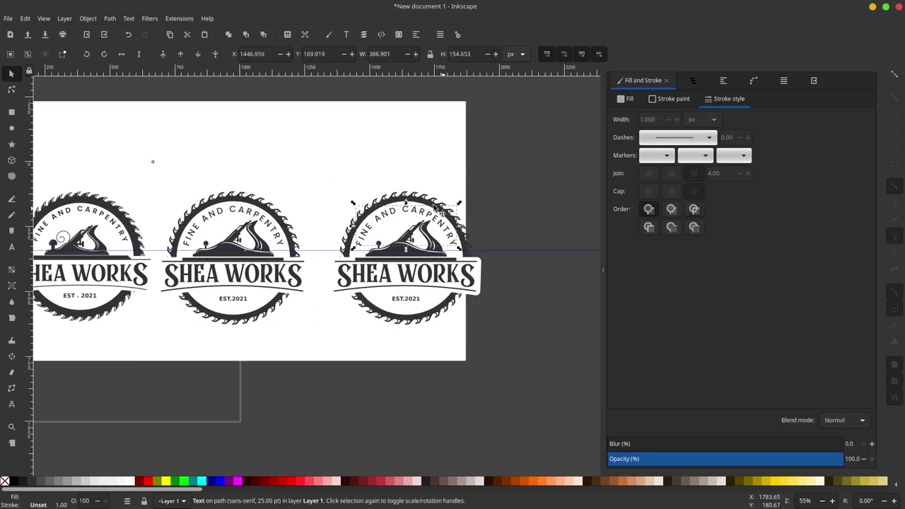
{"action": "left_click", "coordinate": [429, 202], "text": "alt"}
{"action": "left_click_drag", "start_coordinate": [429, 202], "coordinate": [525, 404]}
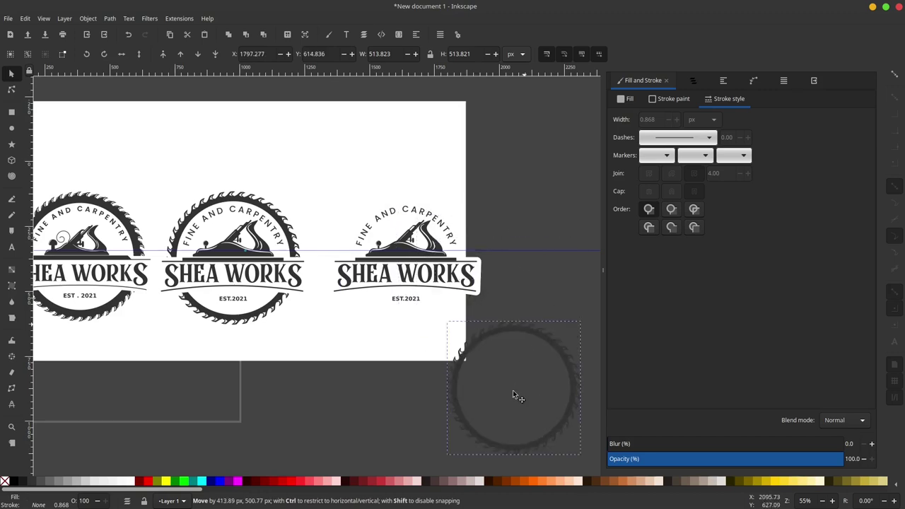